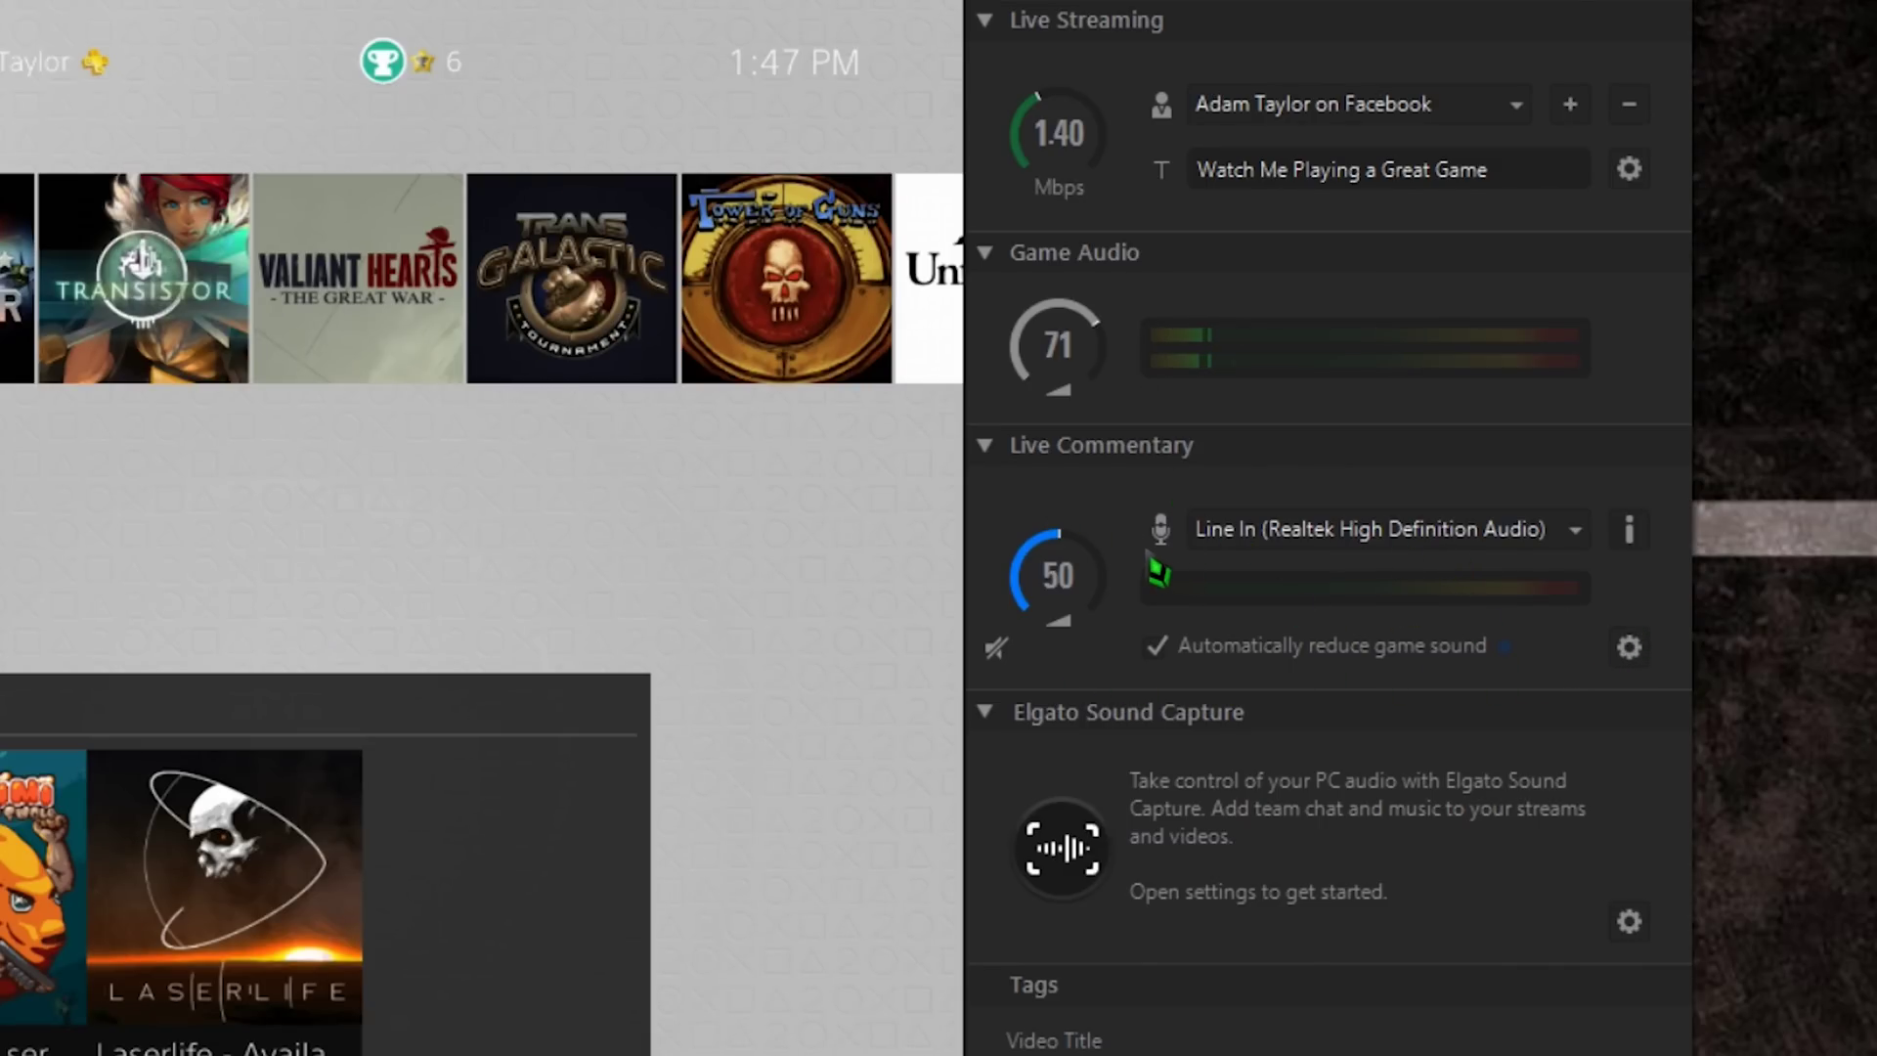
# Select the G933 headset microphone as the live commentary input, then open Windows Recording devices.
pyautogui.click(1307, 533)
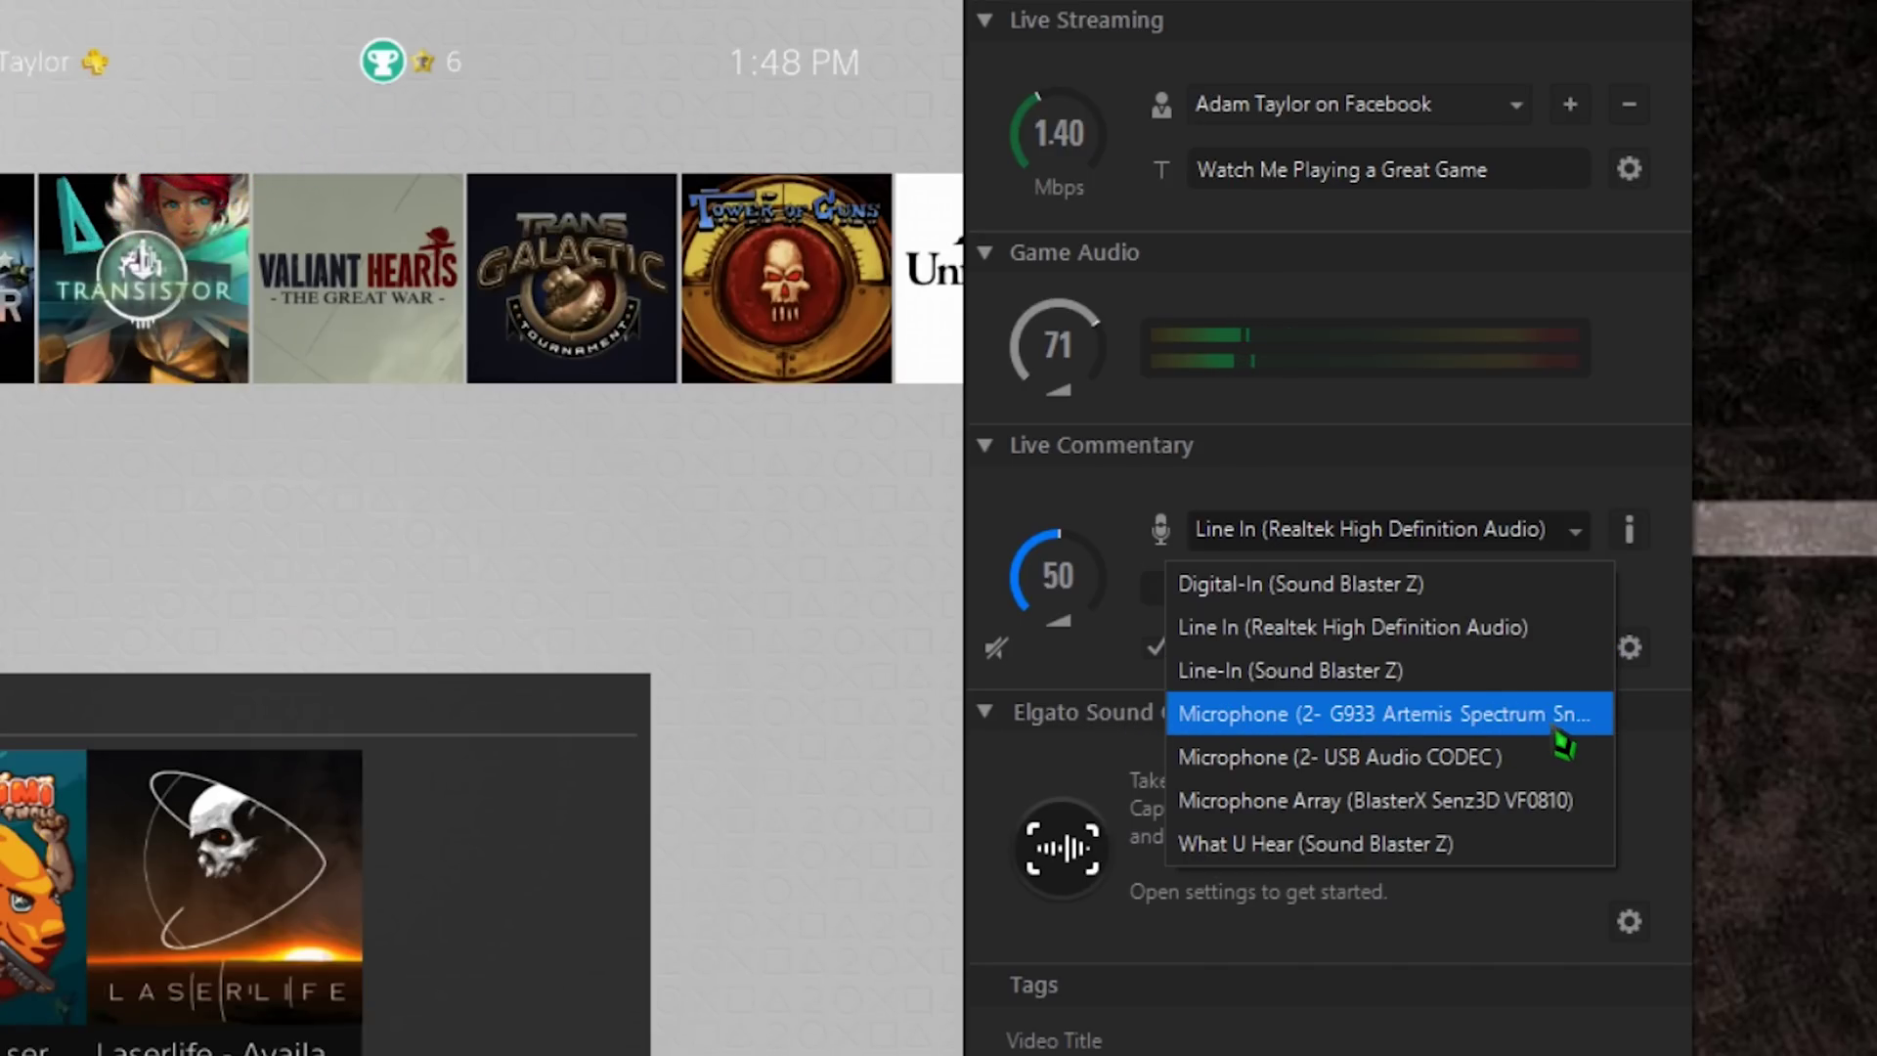
pyautogui.click(1214, 718)
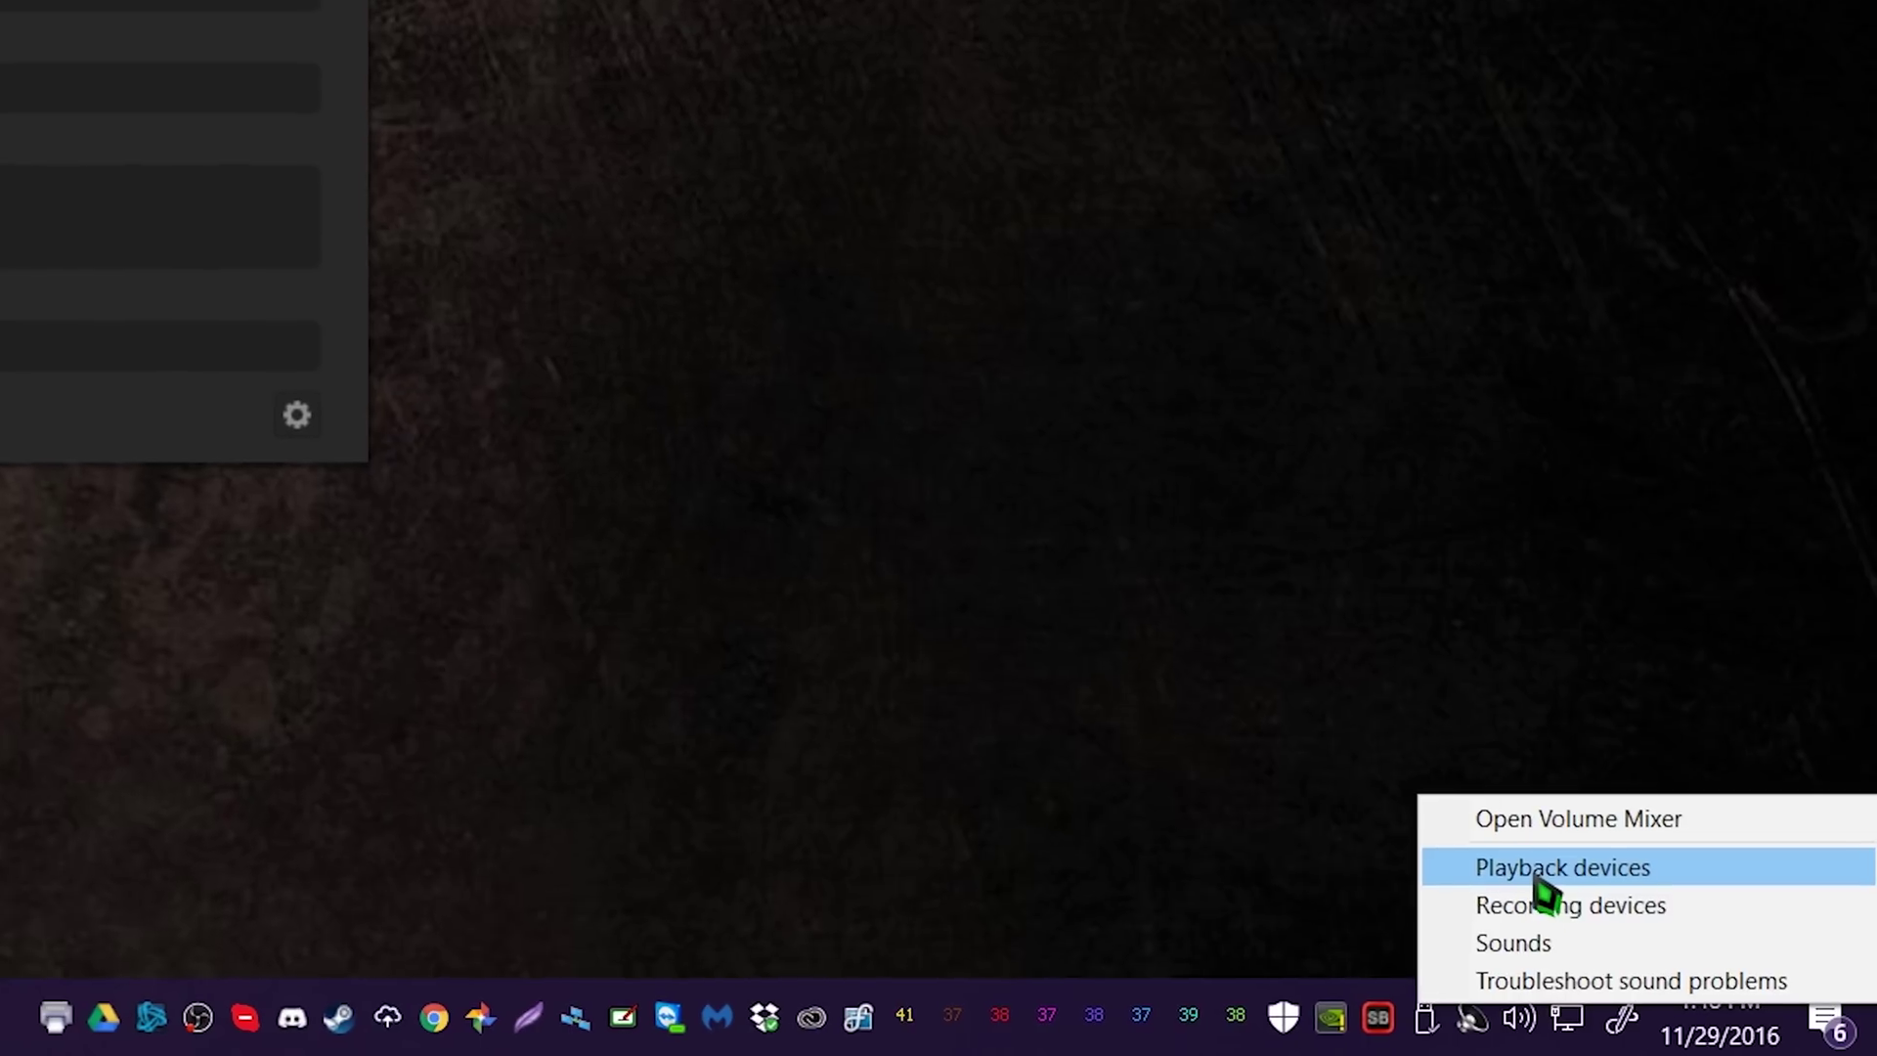
pyautogui.click(1543, 907)
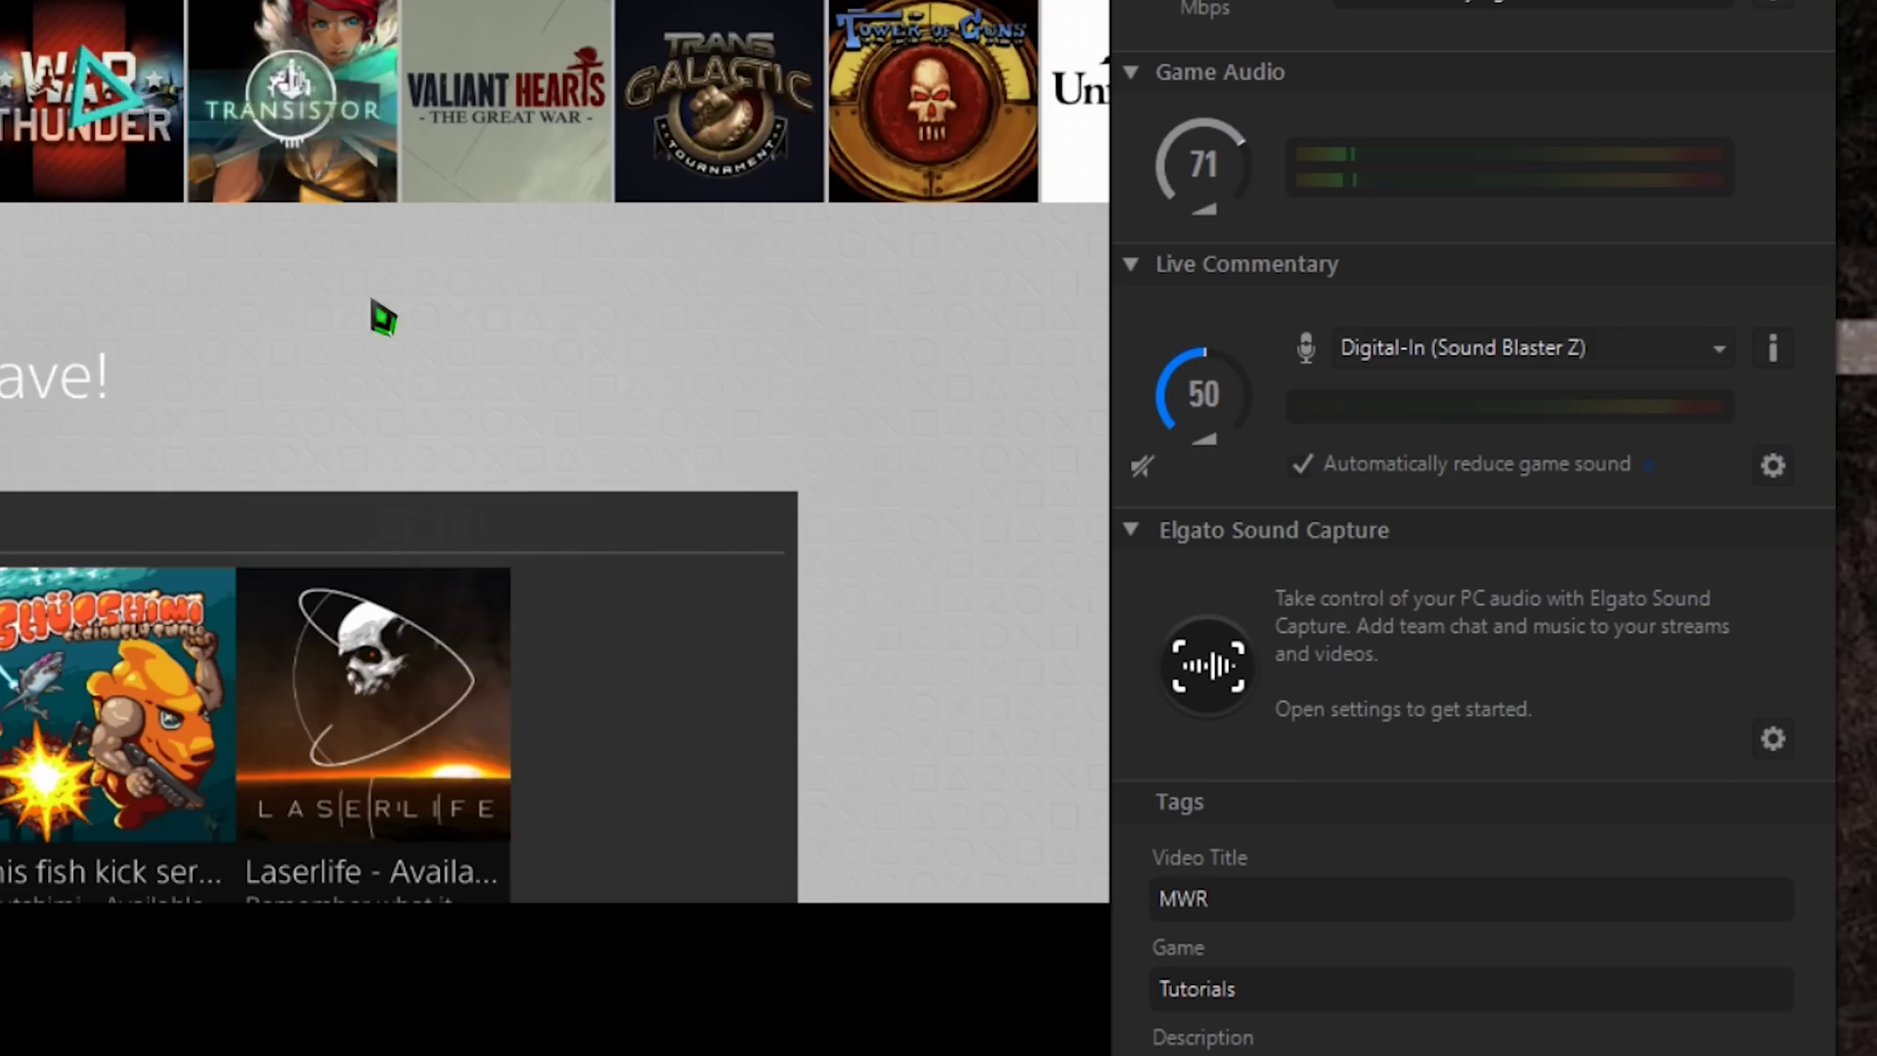
# Choose Microphone (2- G933 Artemis Spectrum) for live commentary and switch Commentary recording on.
pyautogui.click(1505, 364)
pyautogui.click(1471, 550)
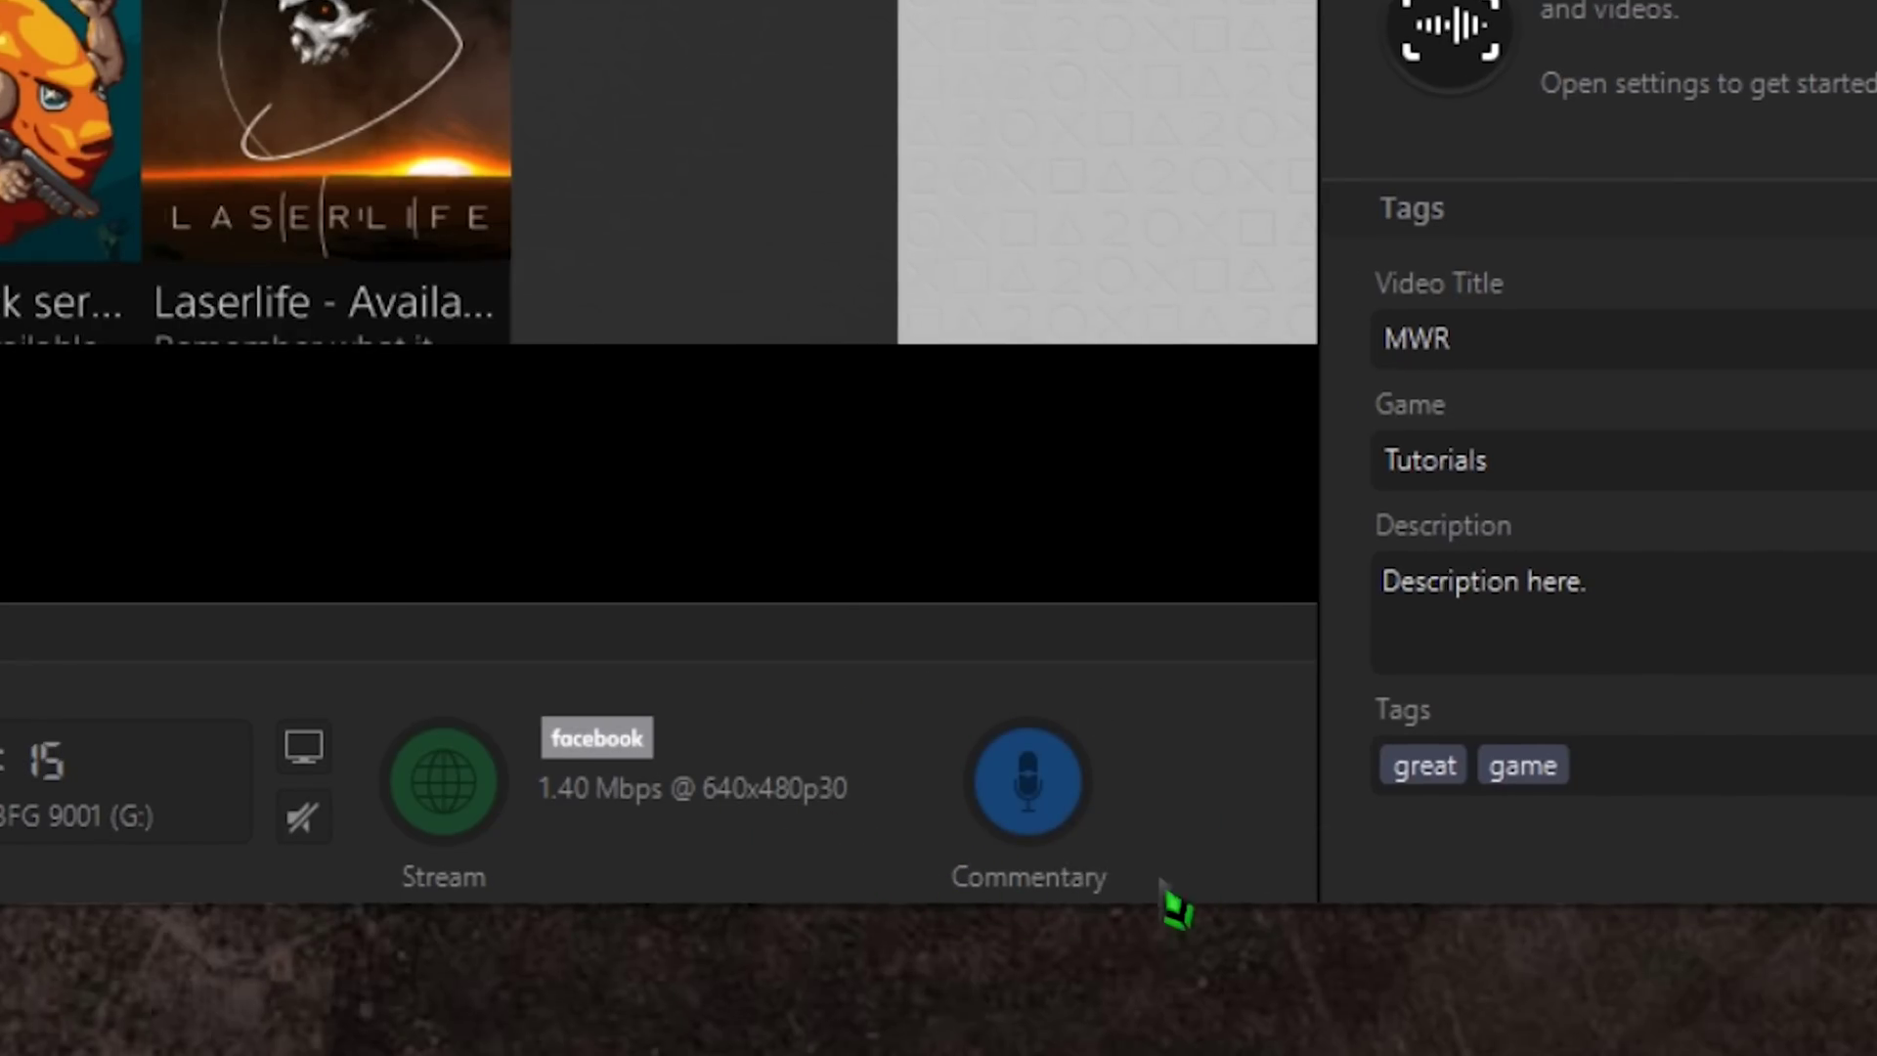
pyautogui.click(1052, 777)
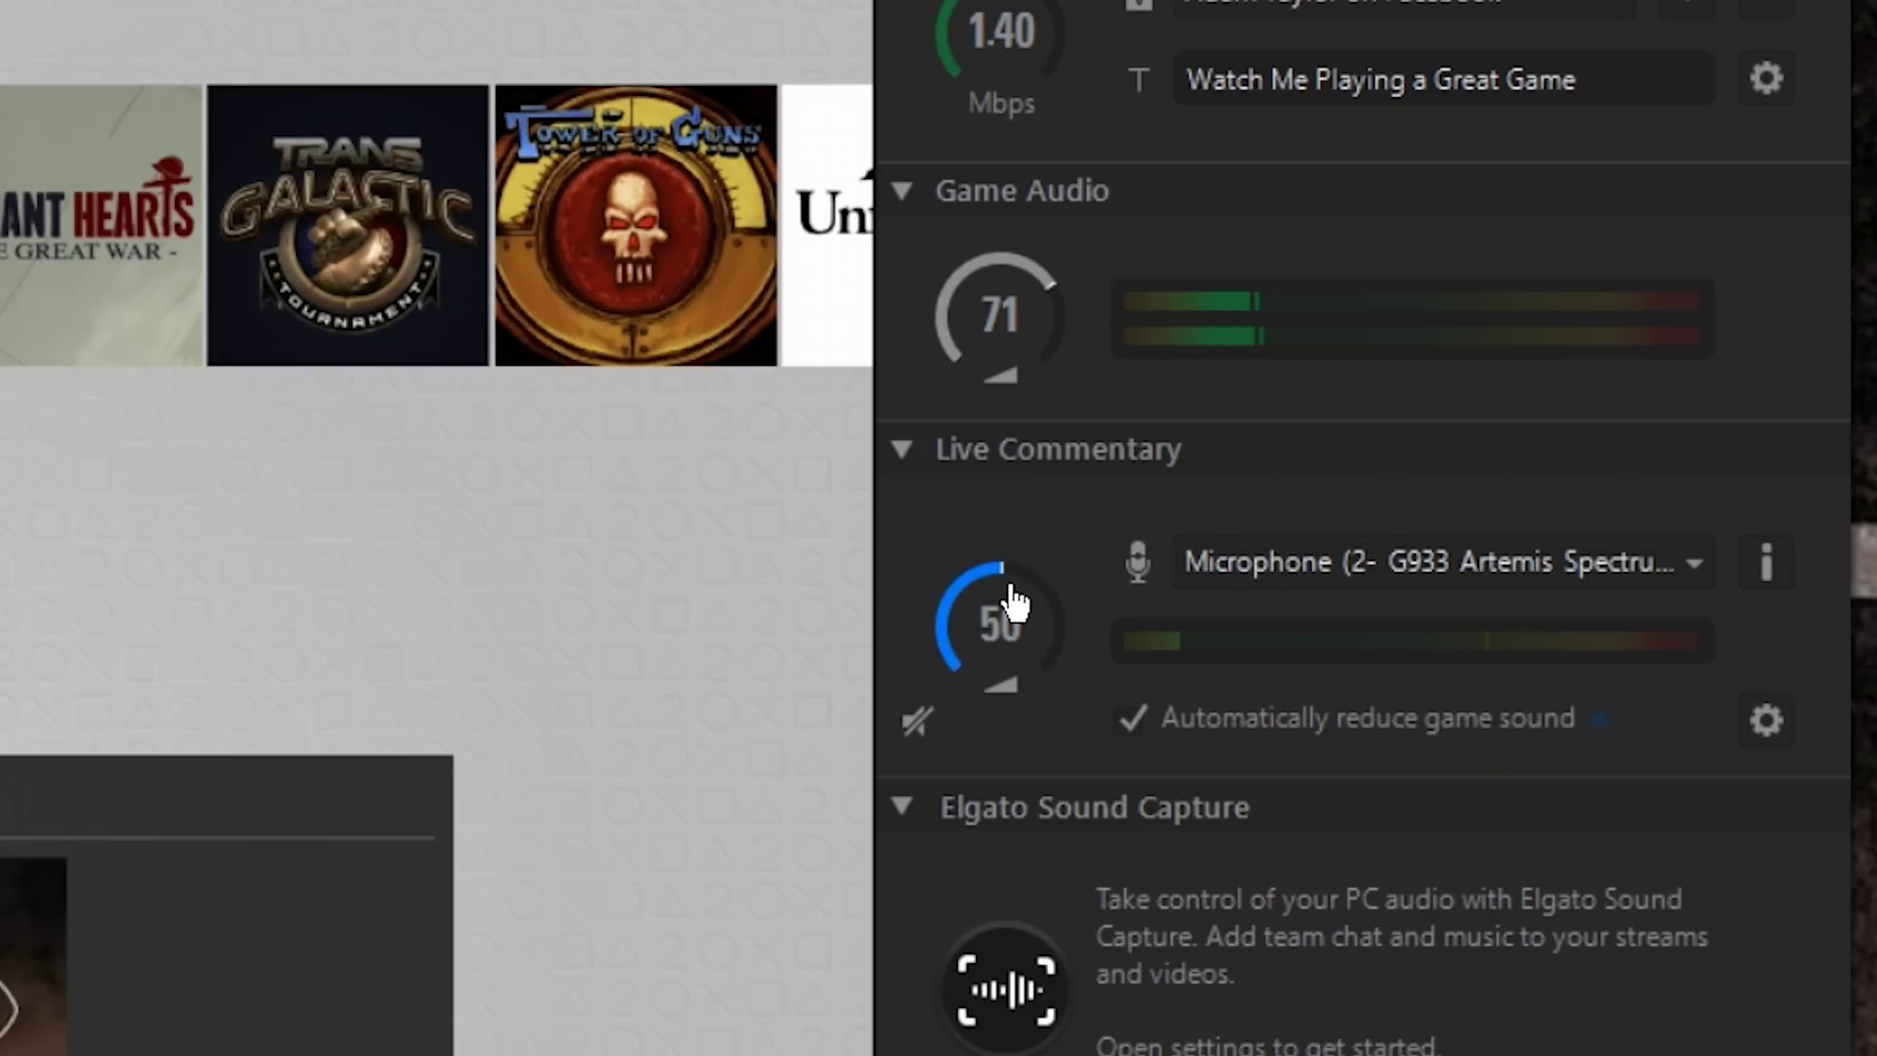
# Raise the commentary microphone volume knob from 50 to 53.
pyautogui.moveTo(1013, 592)
pyautogui.moveTo(1013, 592); pyautogui.dragTo(1019, 542)
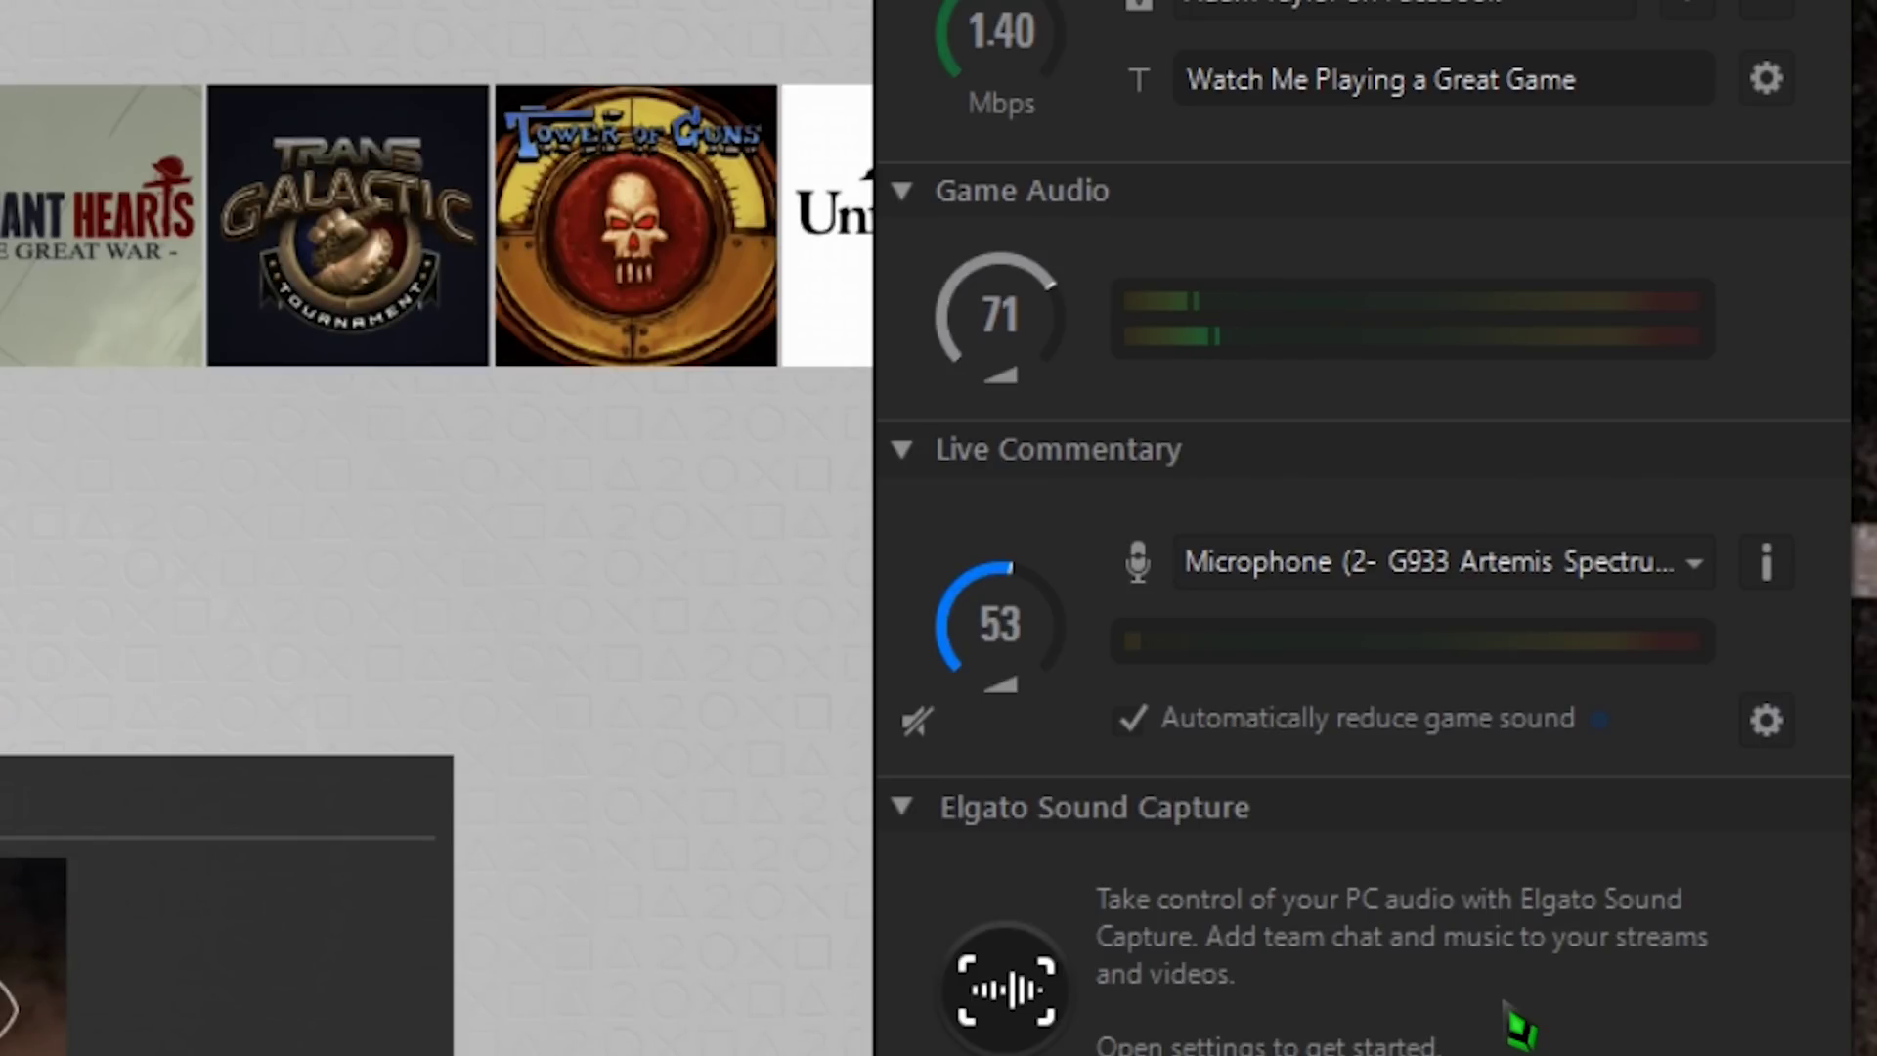
# Stream to the Twitch account, re-toggle automatic game sound reduction, and start commentary monitoring.
pyautogui.click(1363, 10)
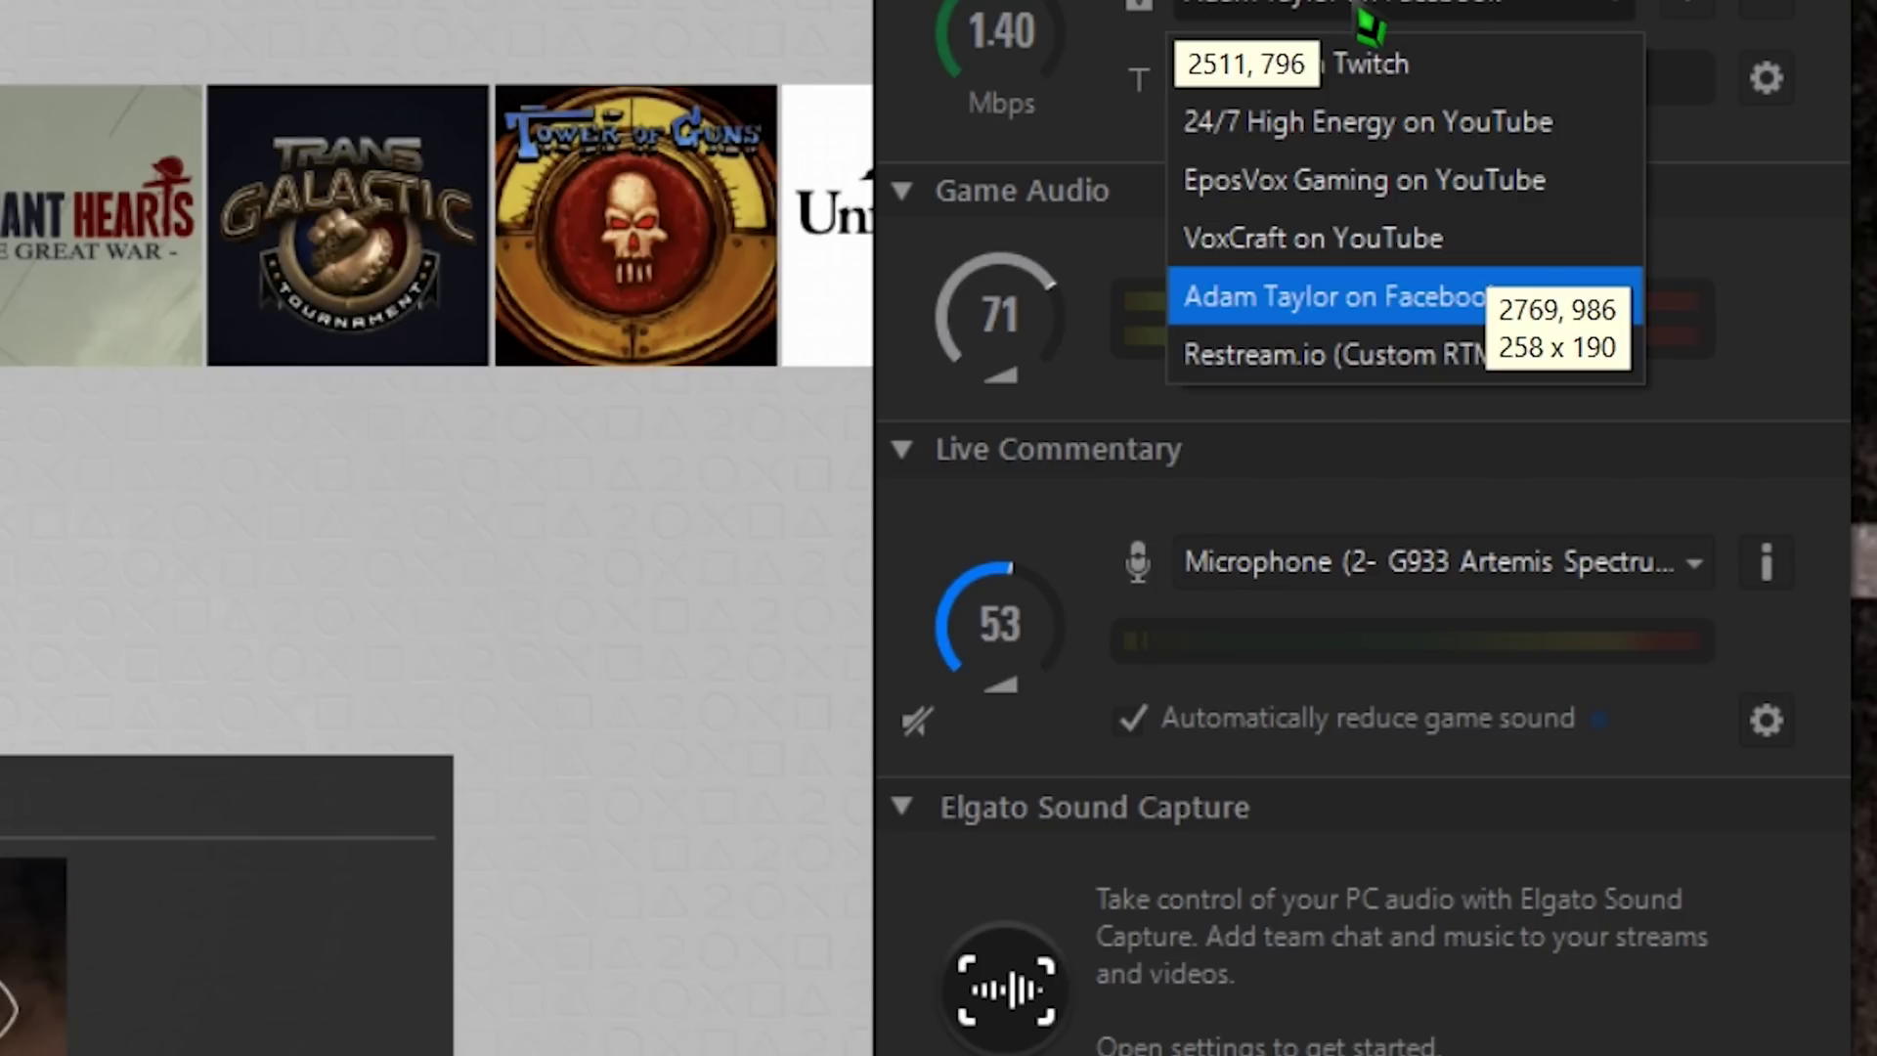
pyautogui.click(1352, 60)
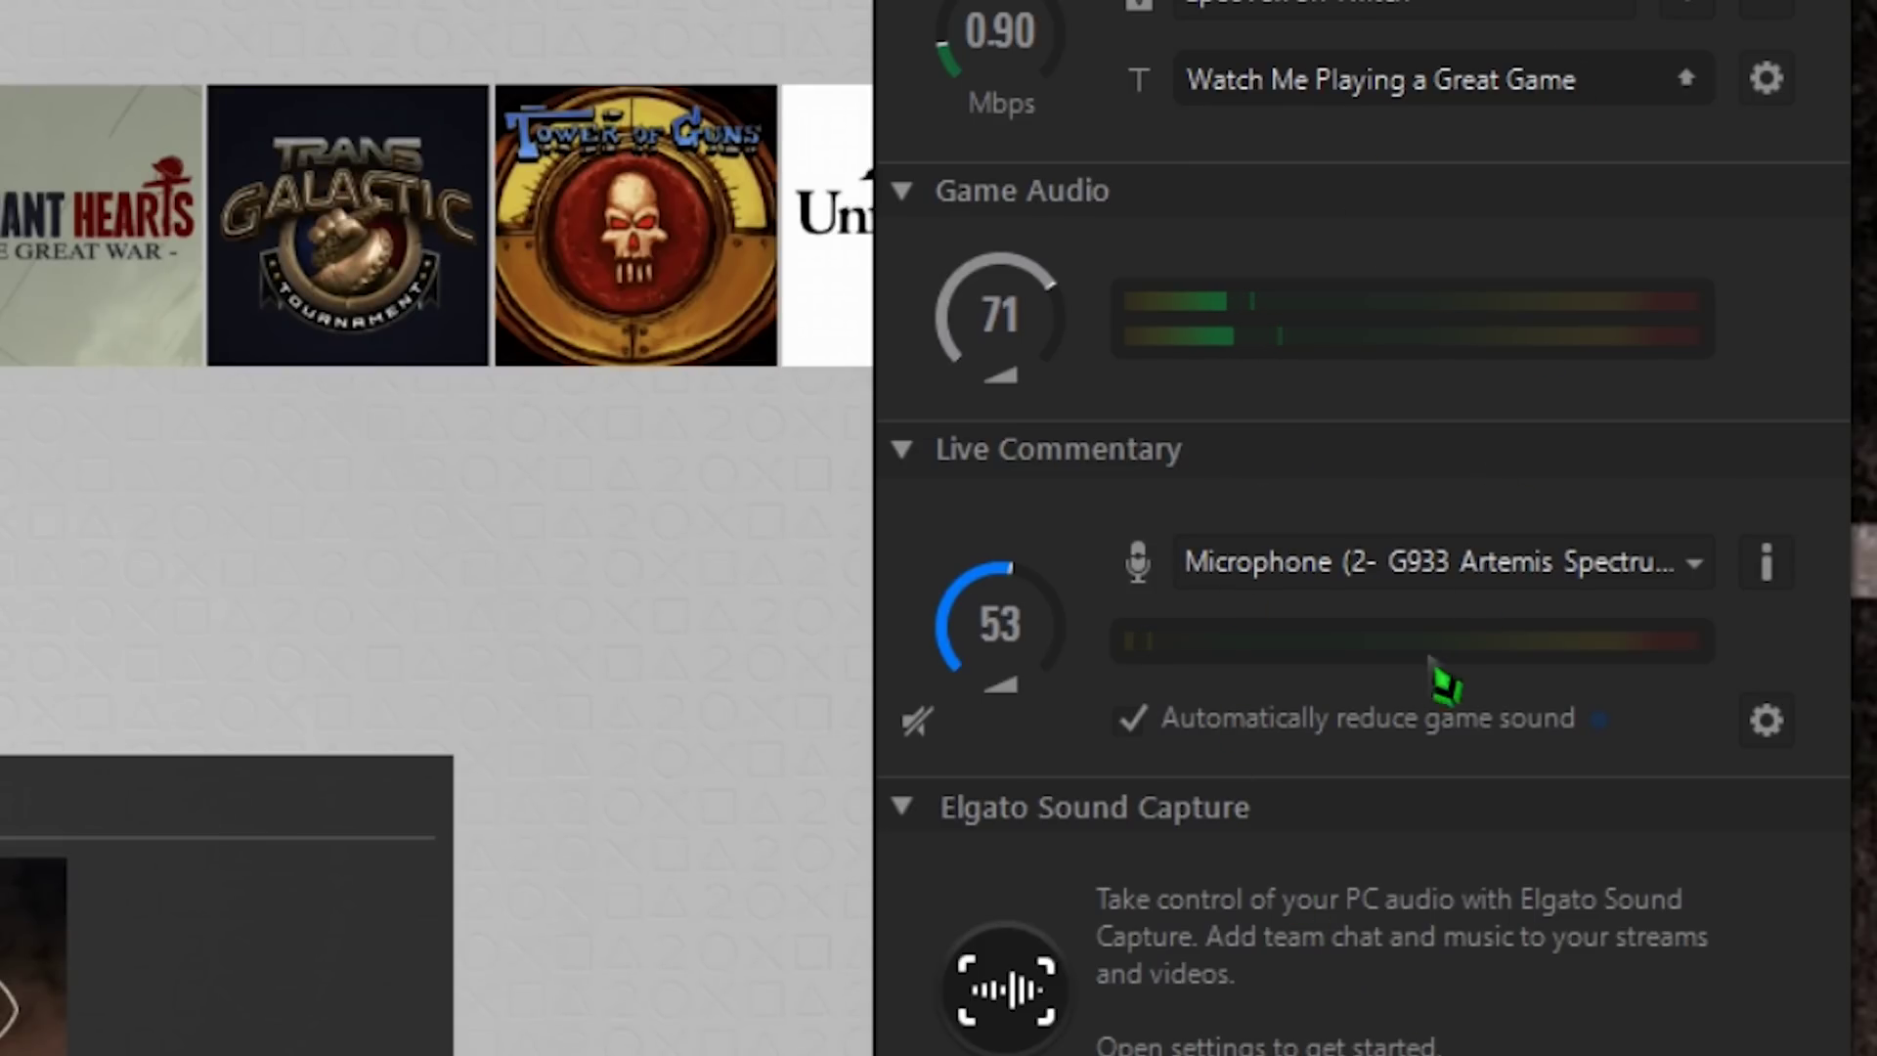
pyautogui.click(1251, 723)
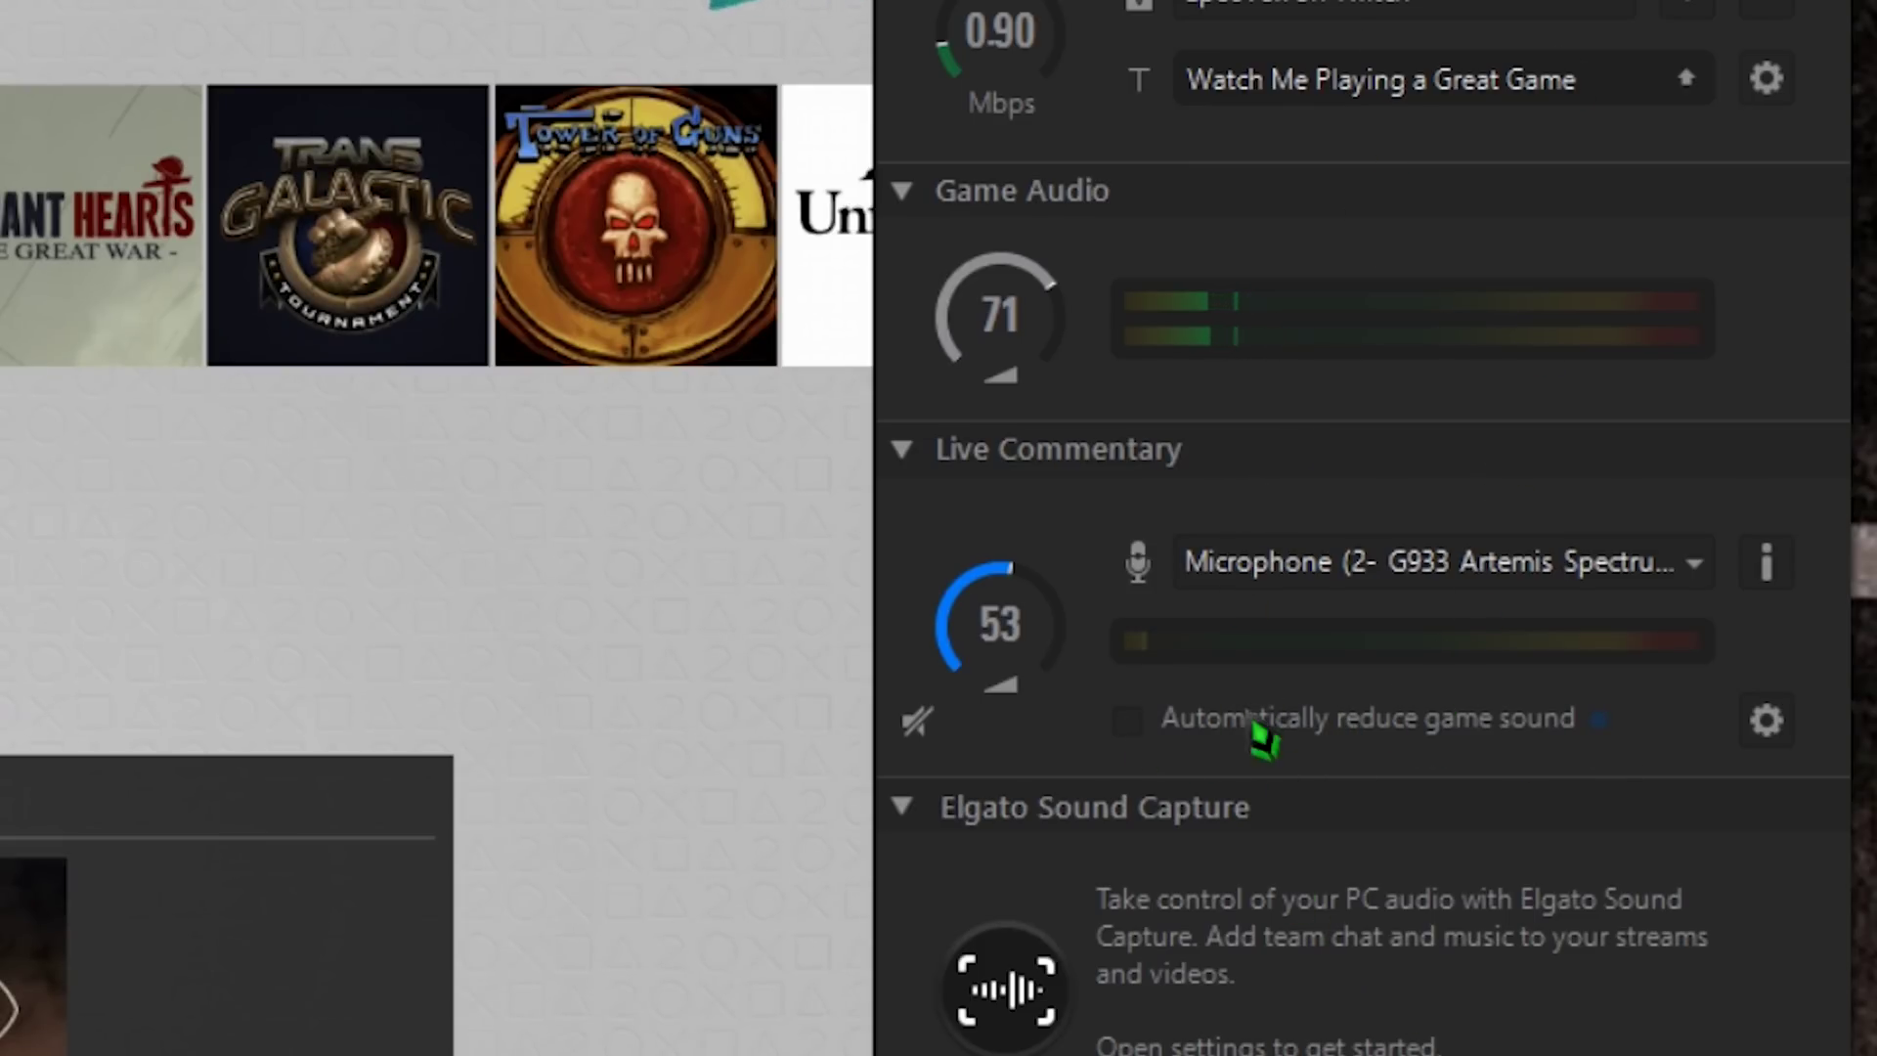
pyautogui.click(1130, 721)
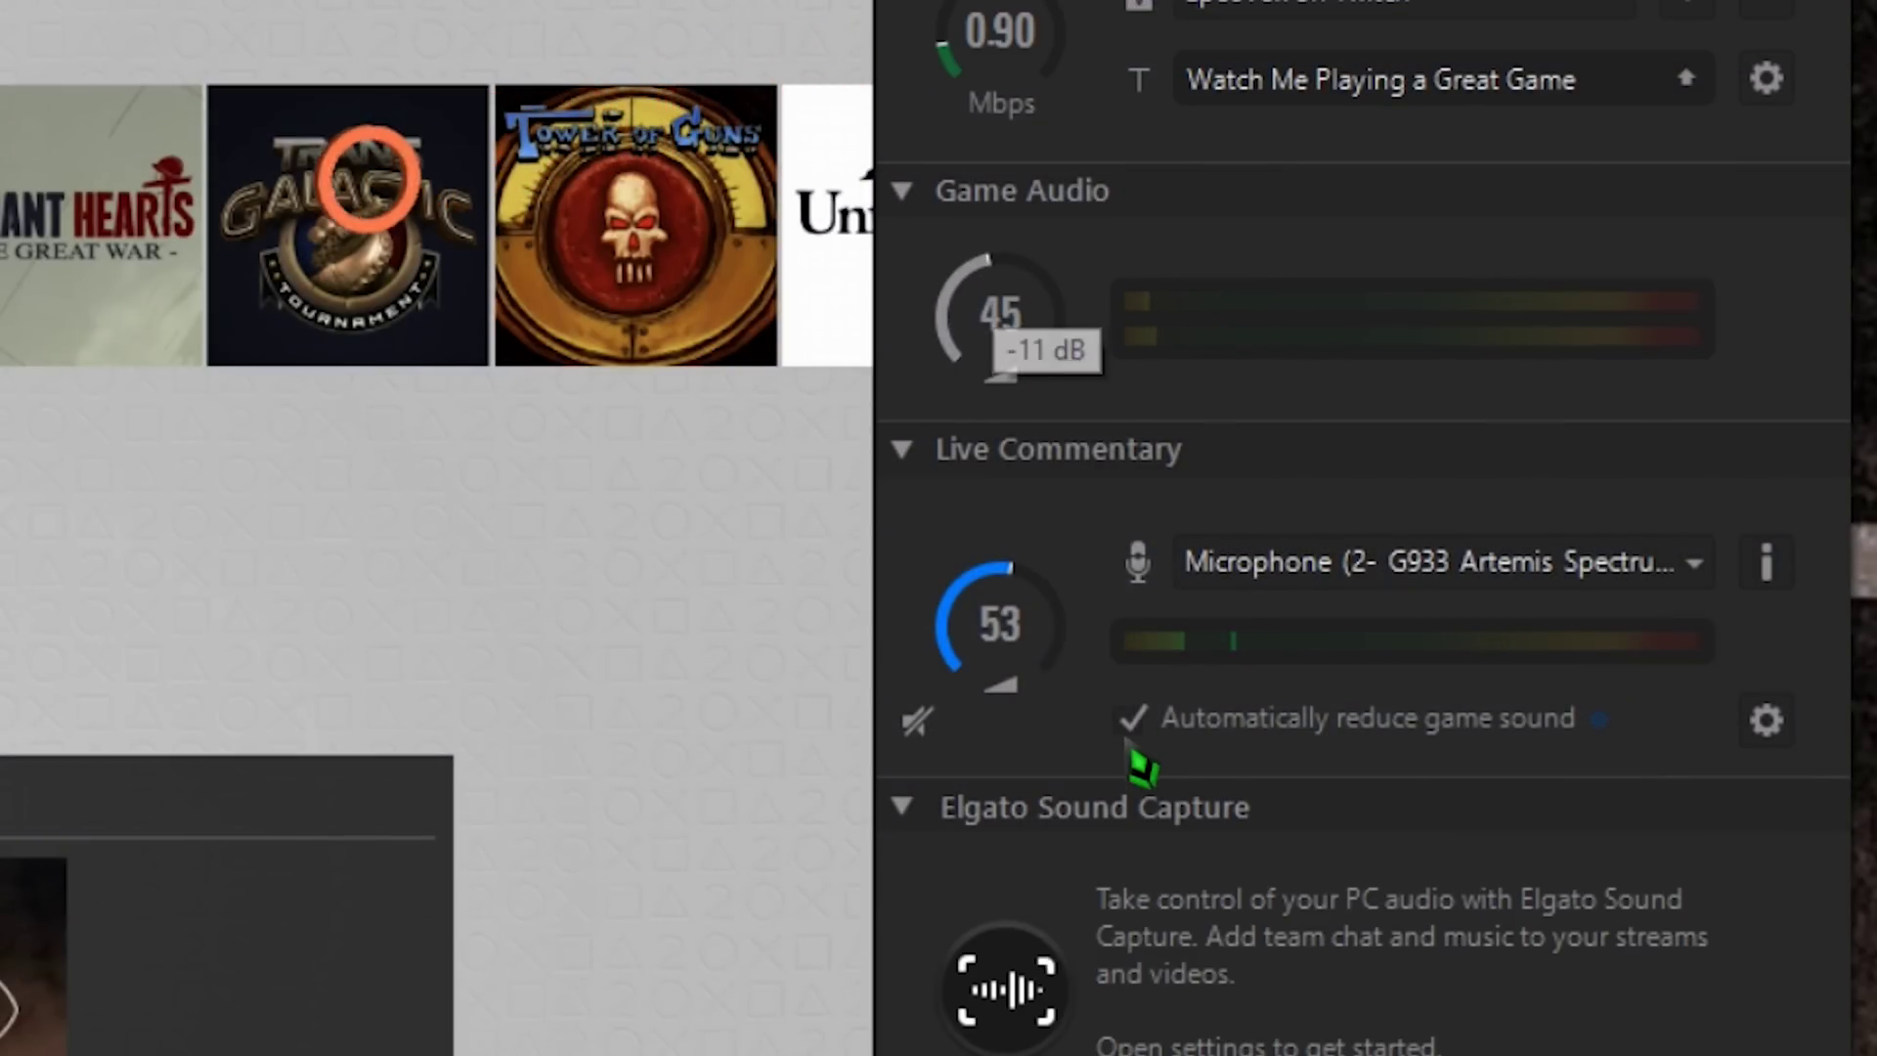
pyautogui.click(940, 723)
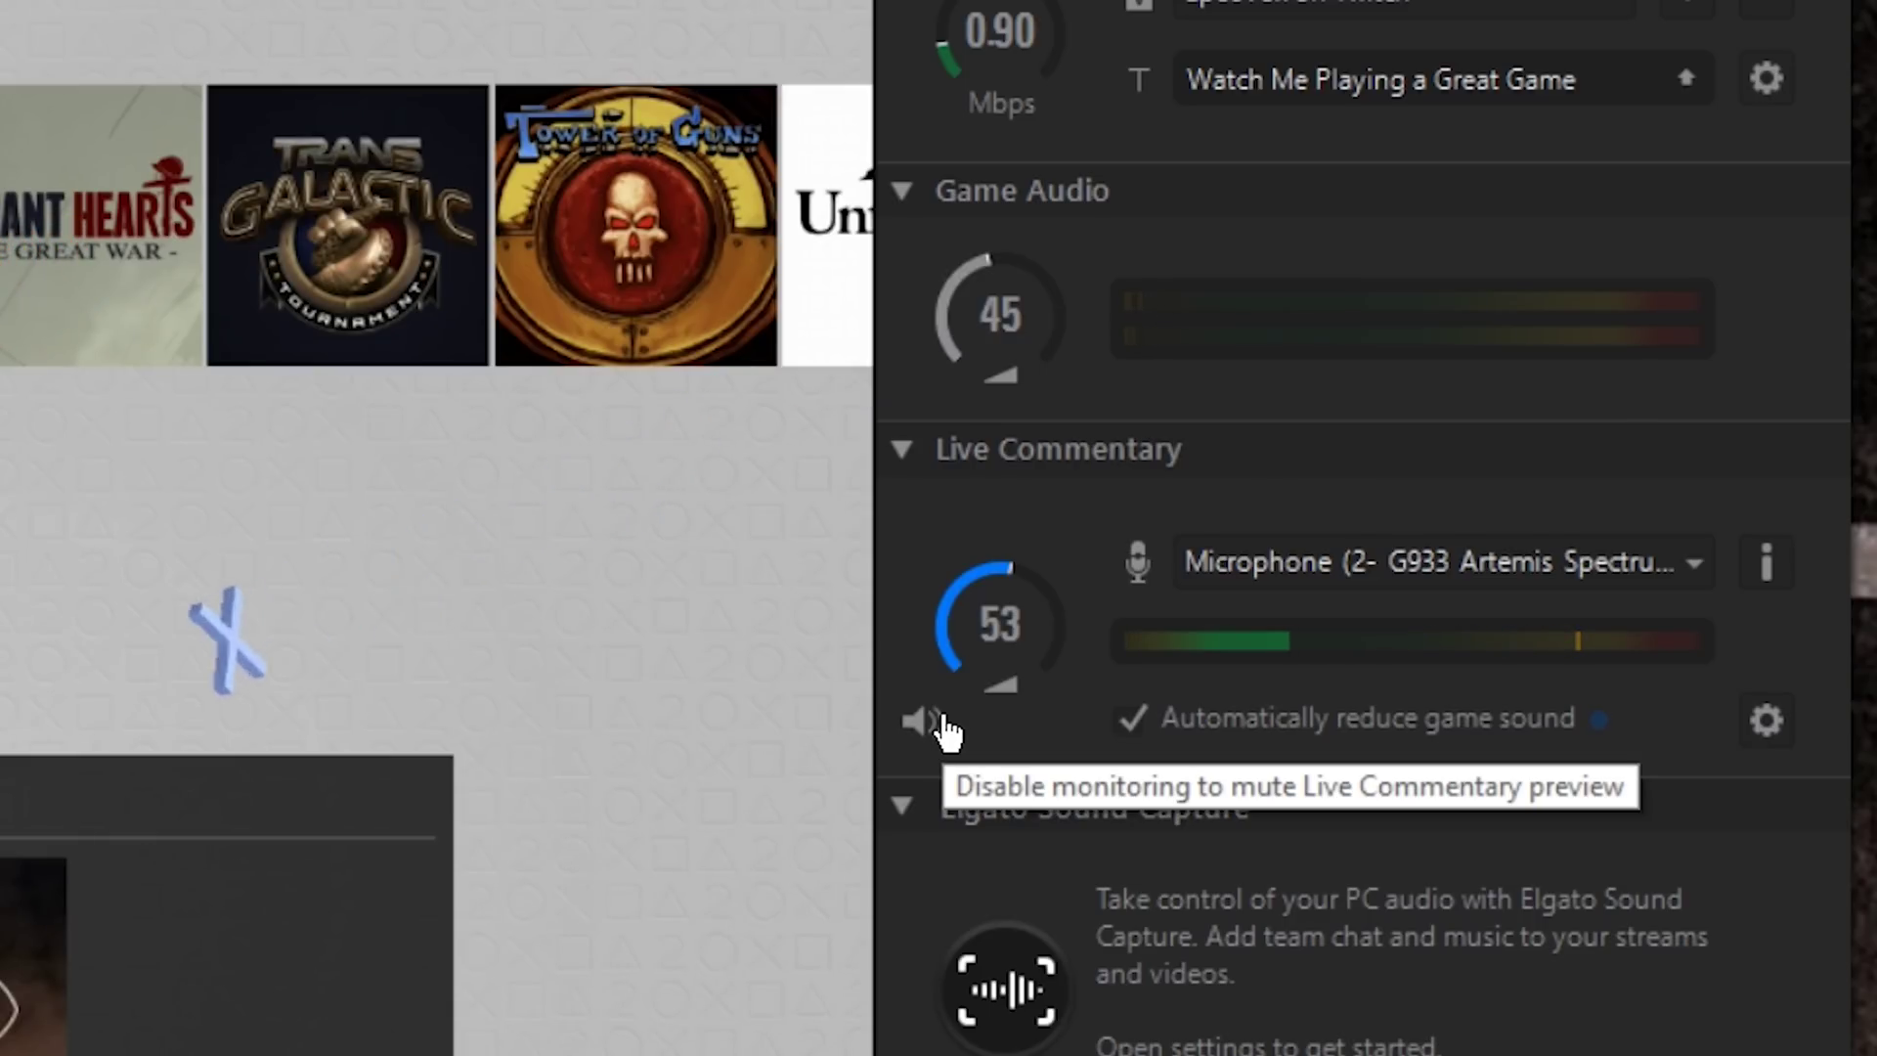
# Turn commentary monitoring off and bring up its settings: Threshold -36 dB, Attenuation 12 dB.
pyautogui.click(942, 726)
pyautogui.click(942, 725)
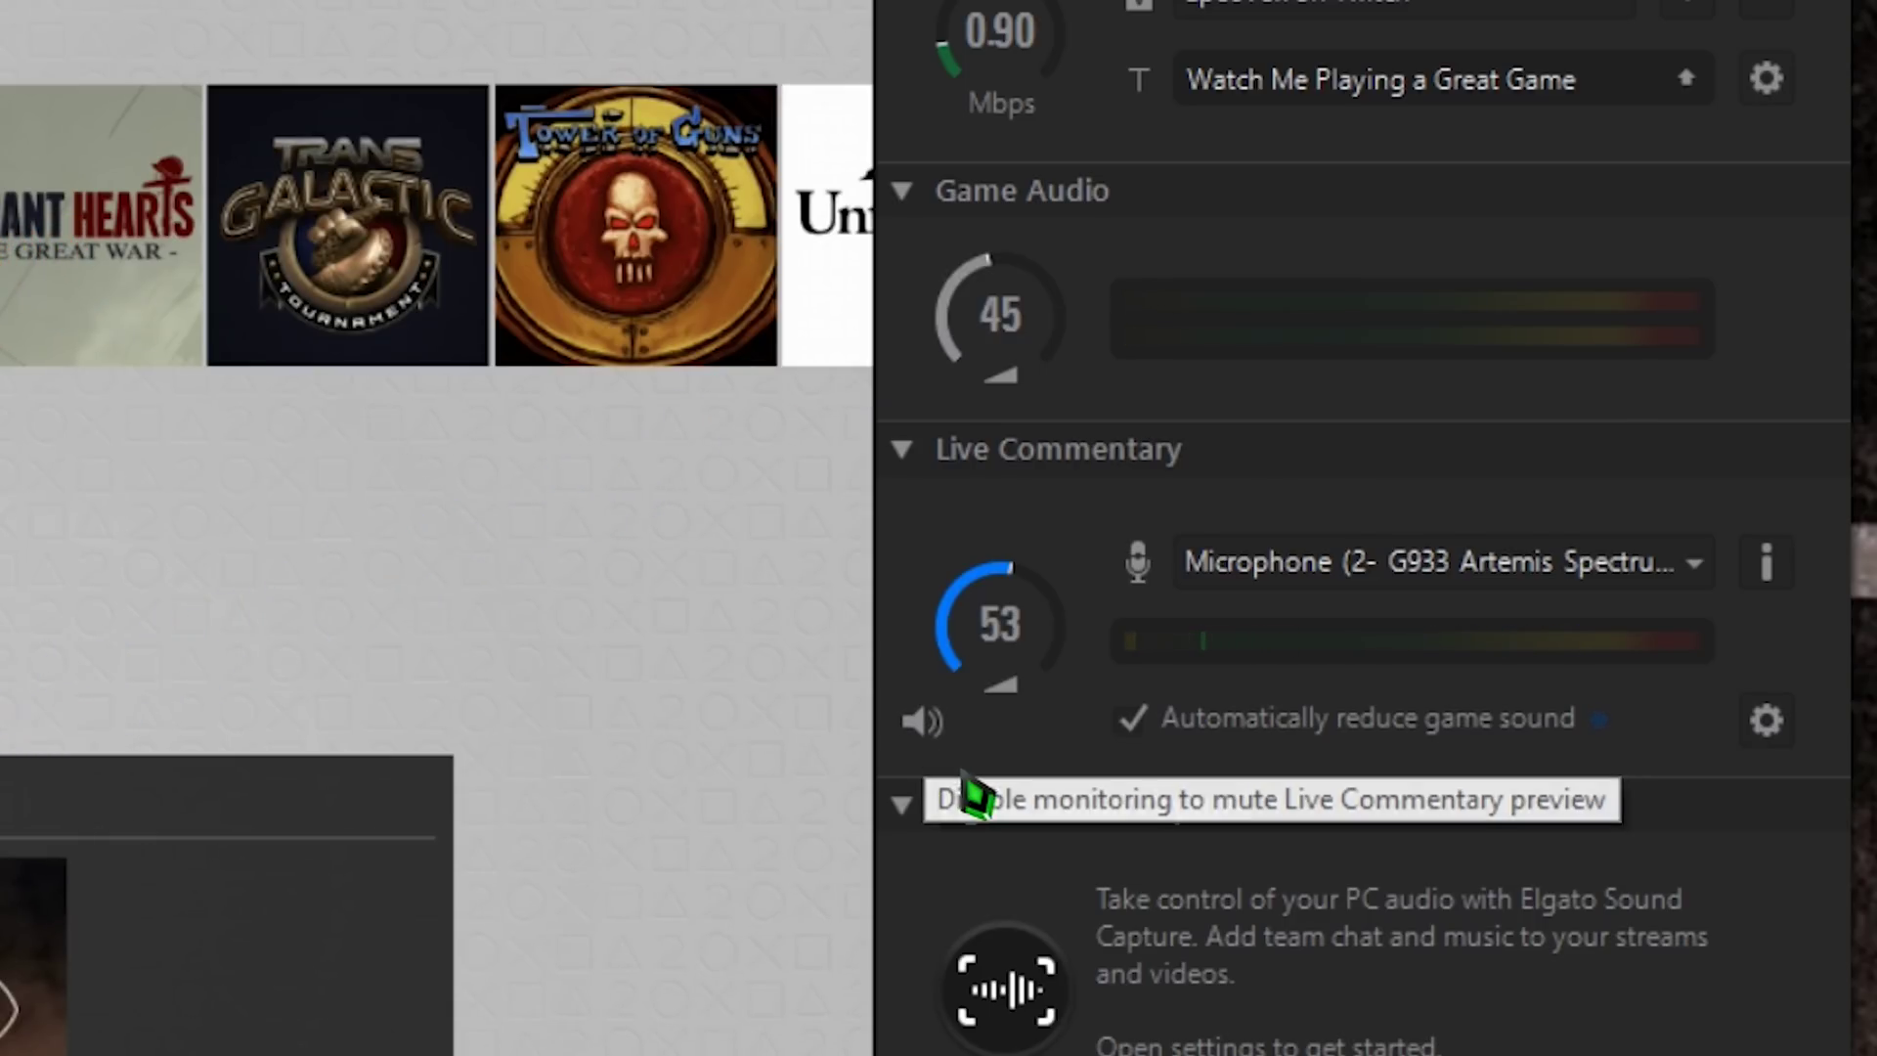
pyautogui.click(937, 728)
pyautogui.click(1765, 721)
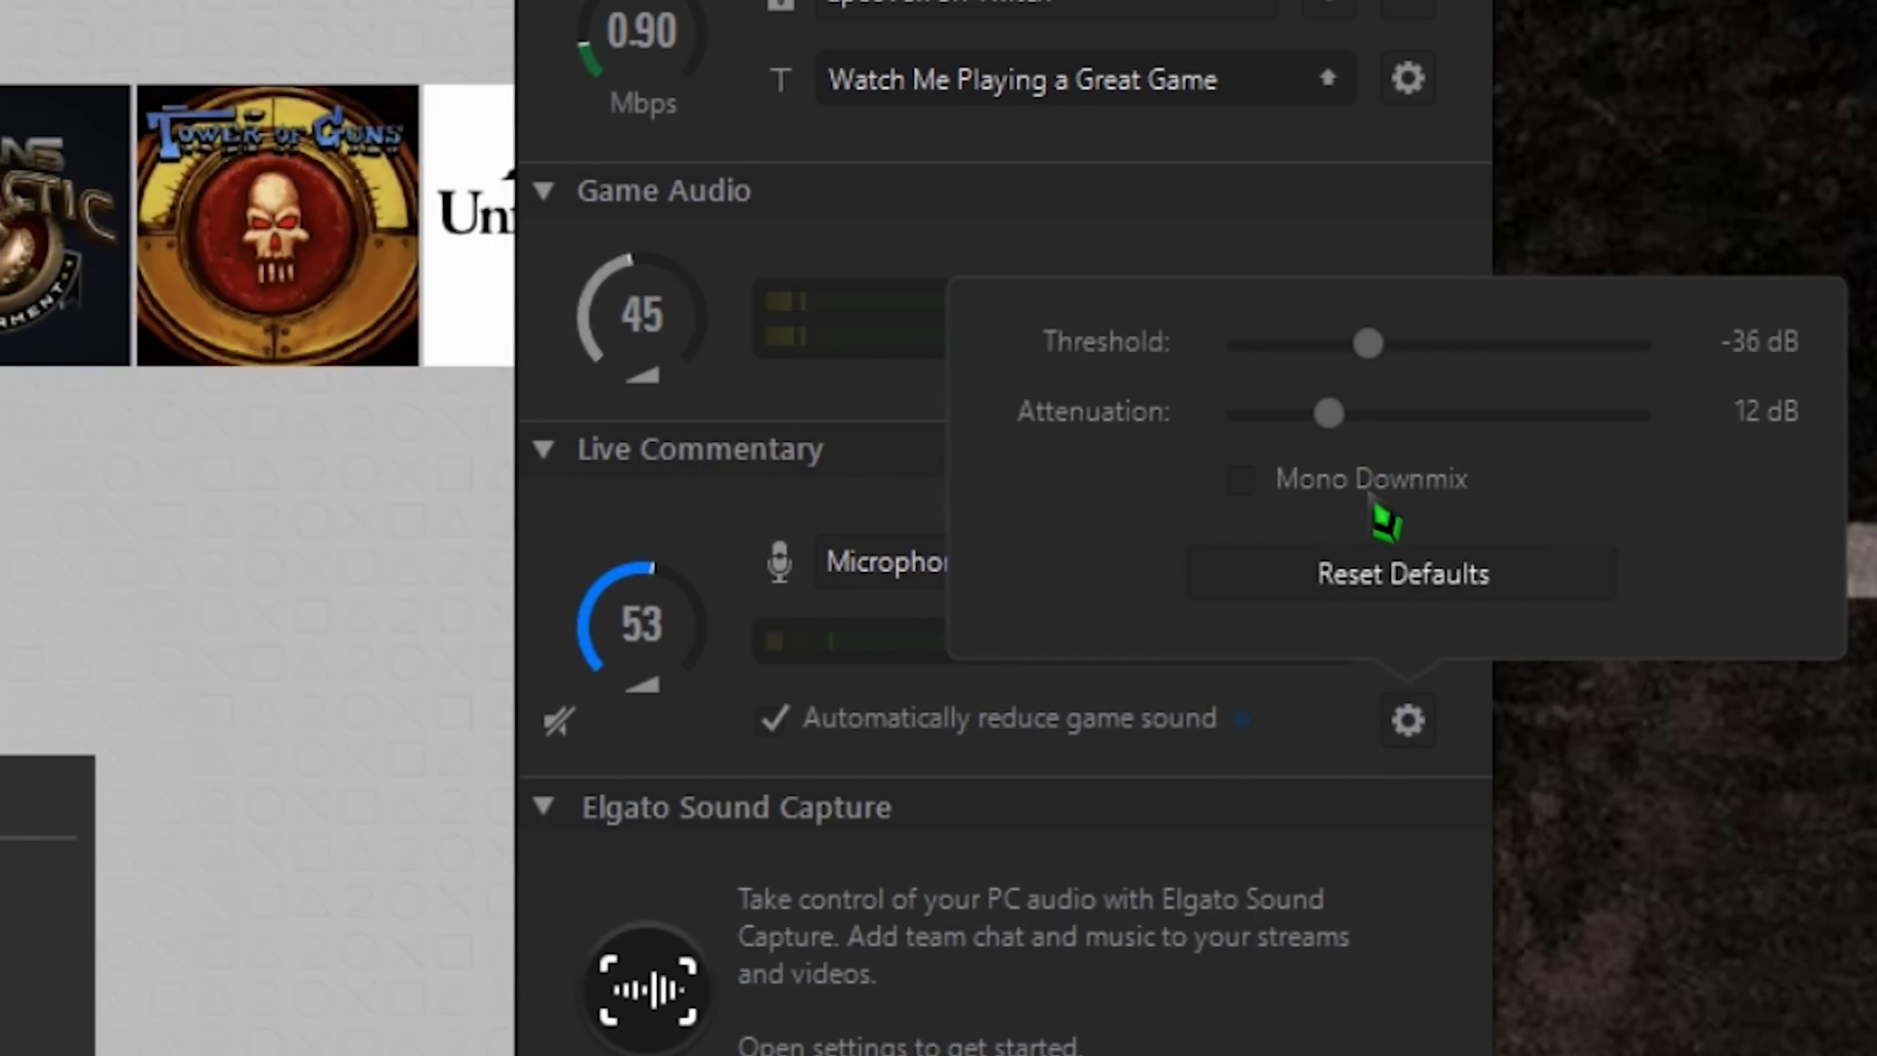
# Tick Mono Downmix for live commentary and close the gear popup.
pyautogui.click(1241, 487)
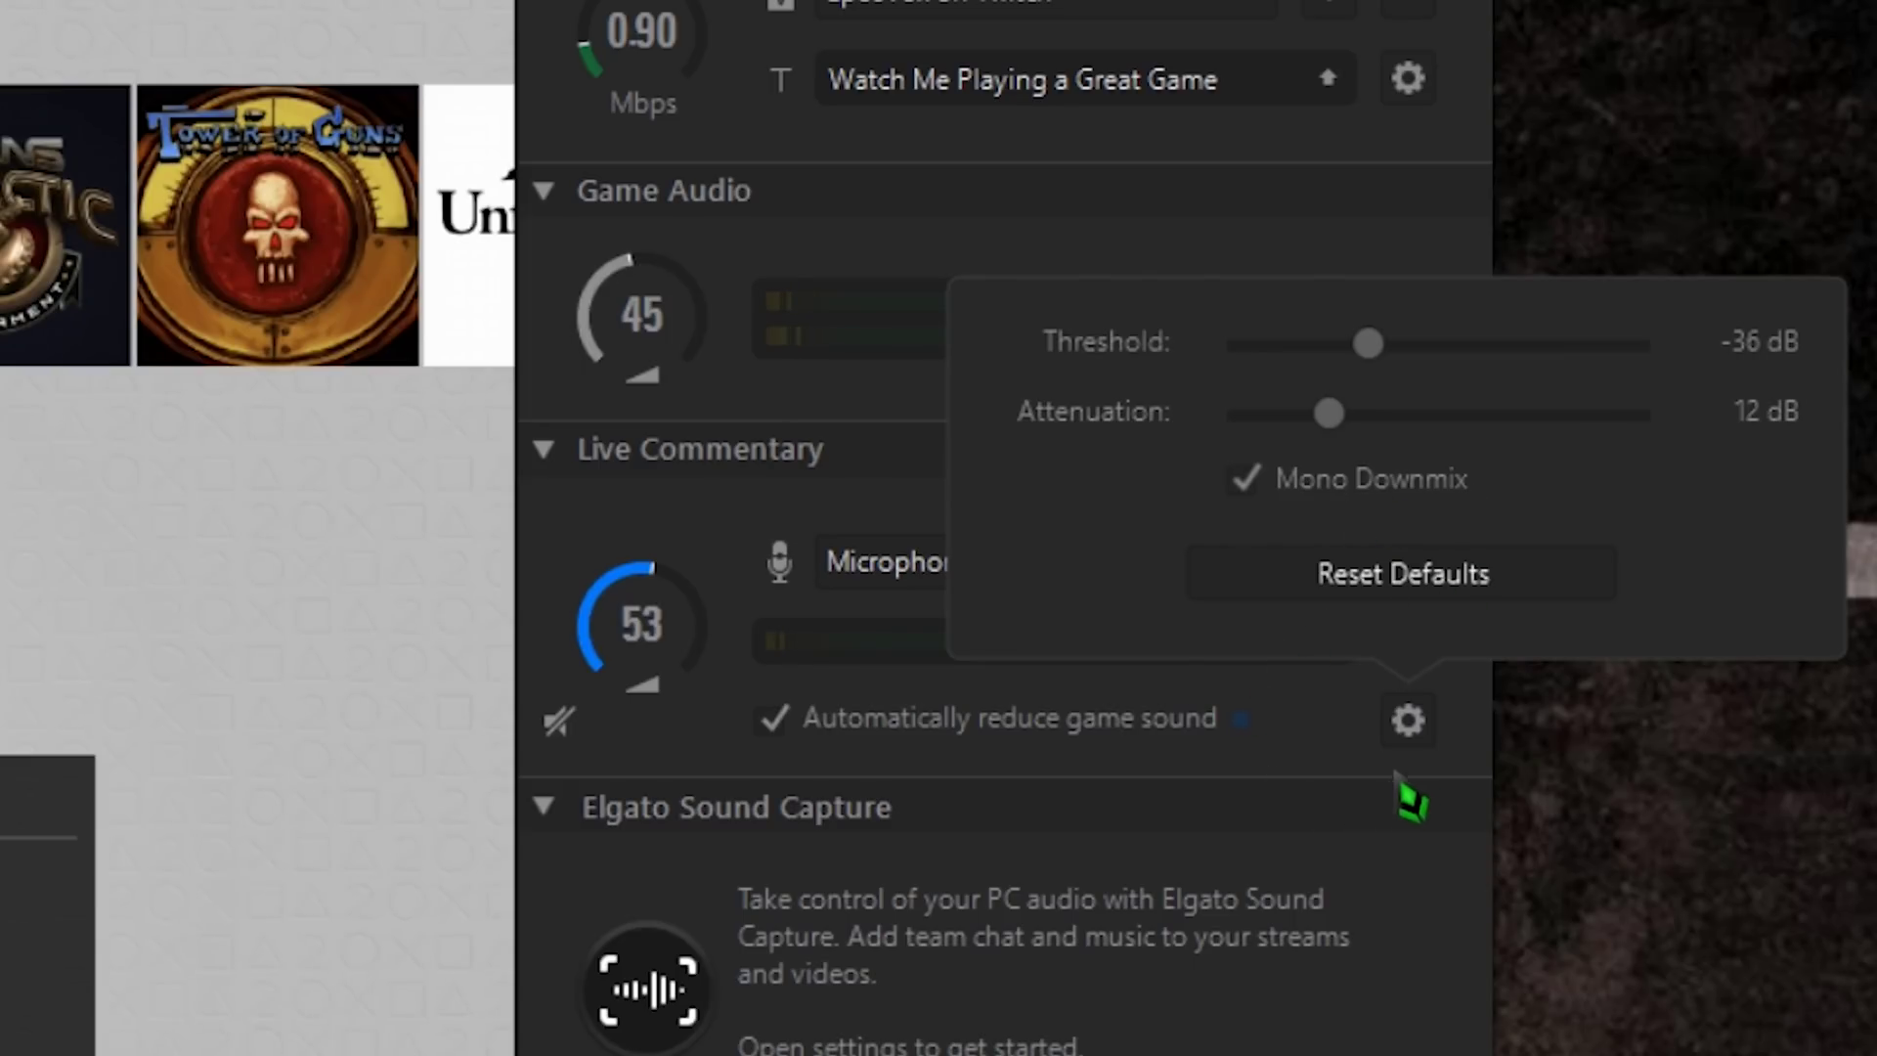
pyautogui.click(1400, 708)
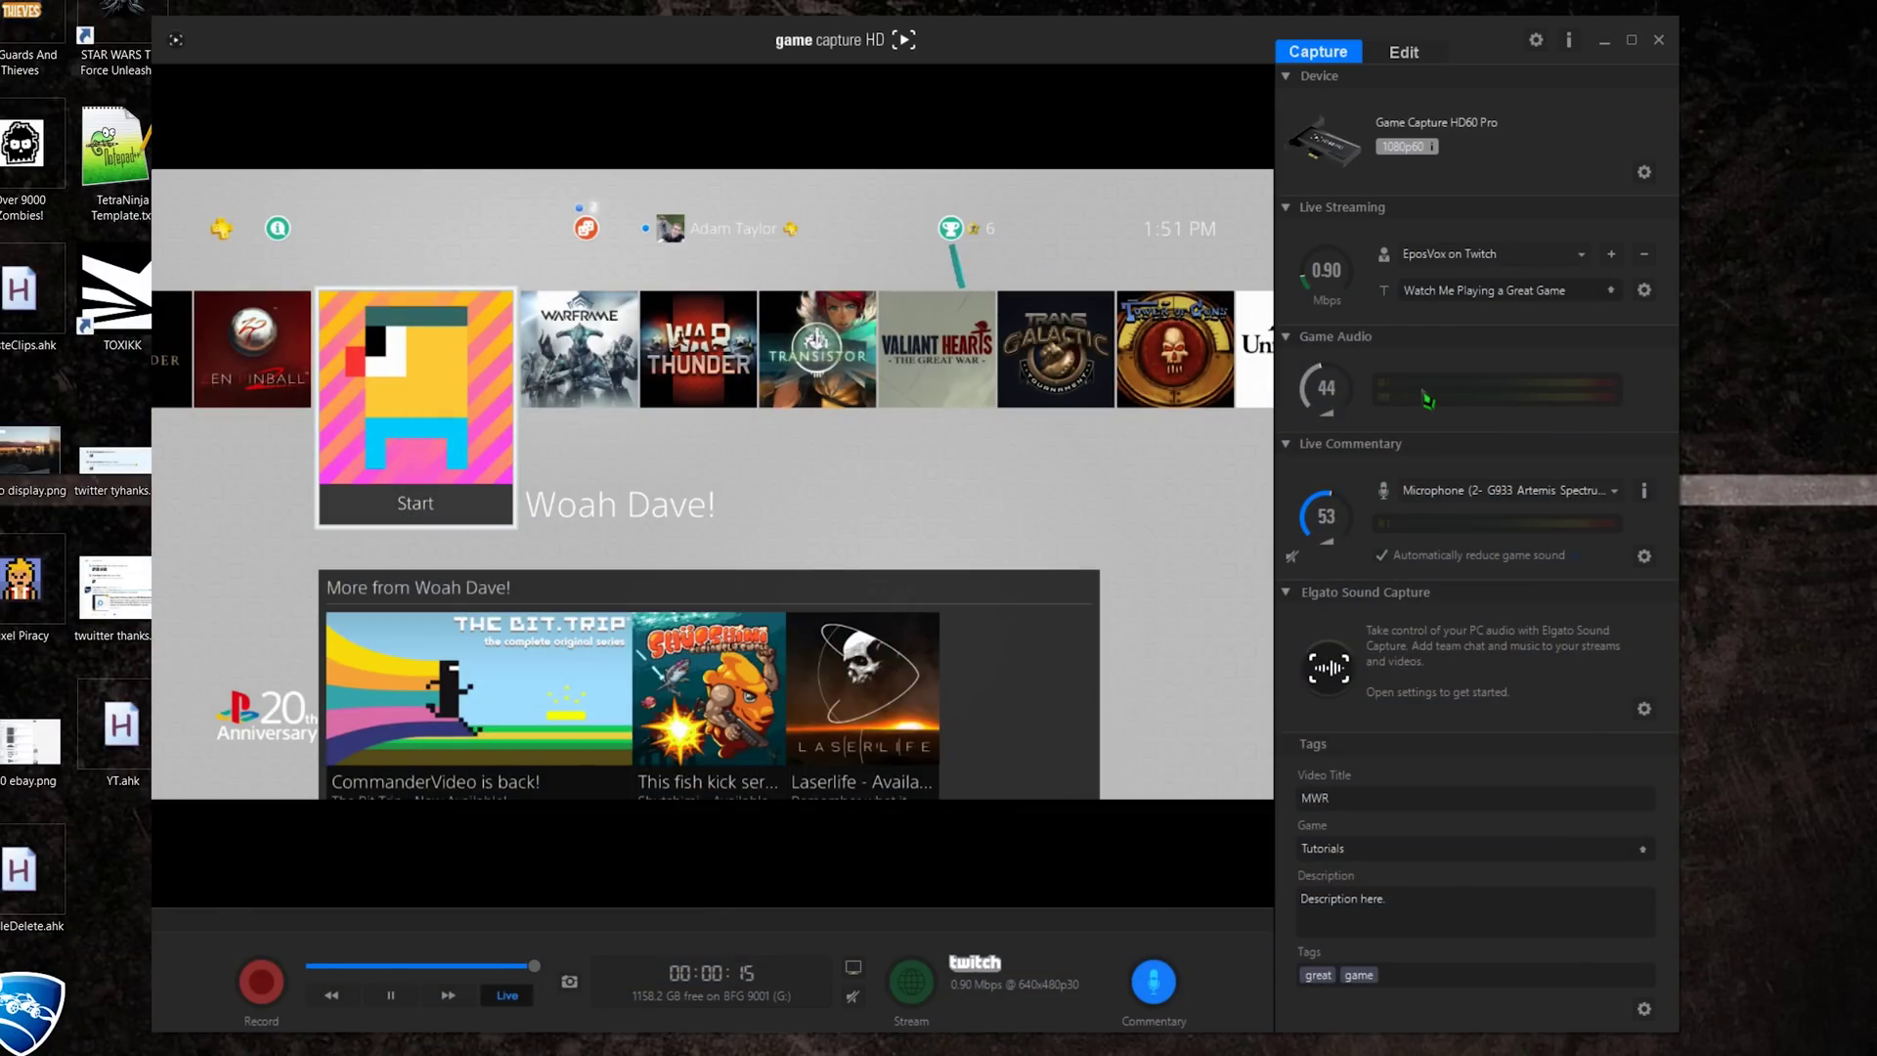
# Open Preferences at the Sharing tab's file export options.
pyautogui.click(1536, 40)
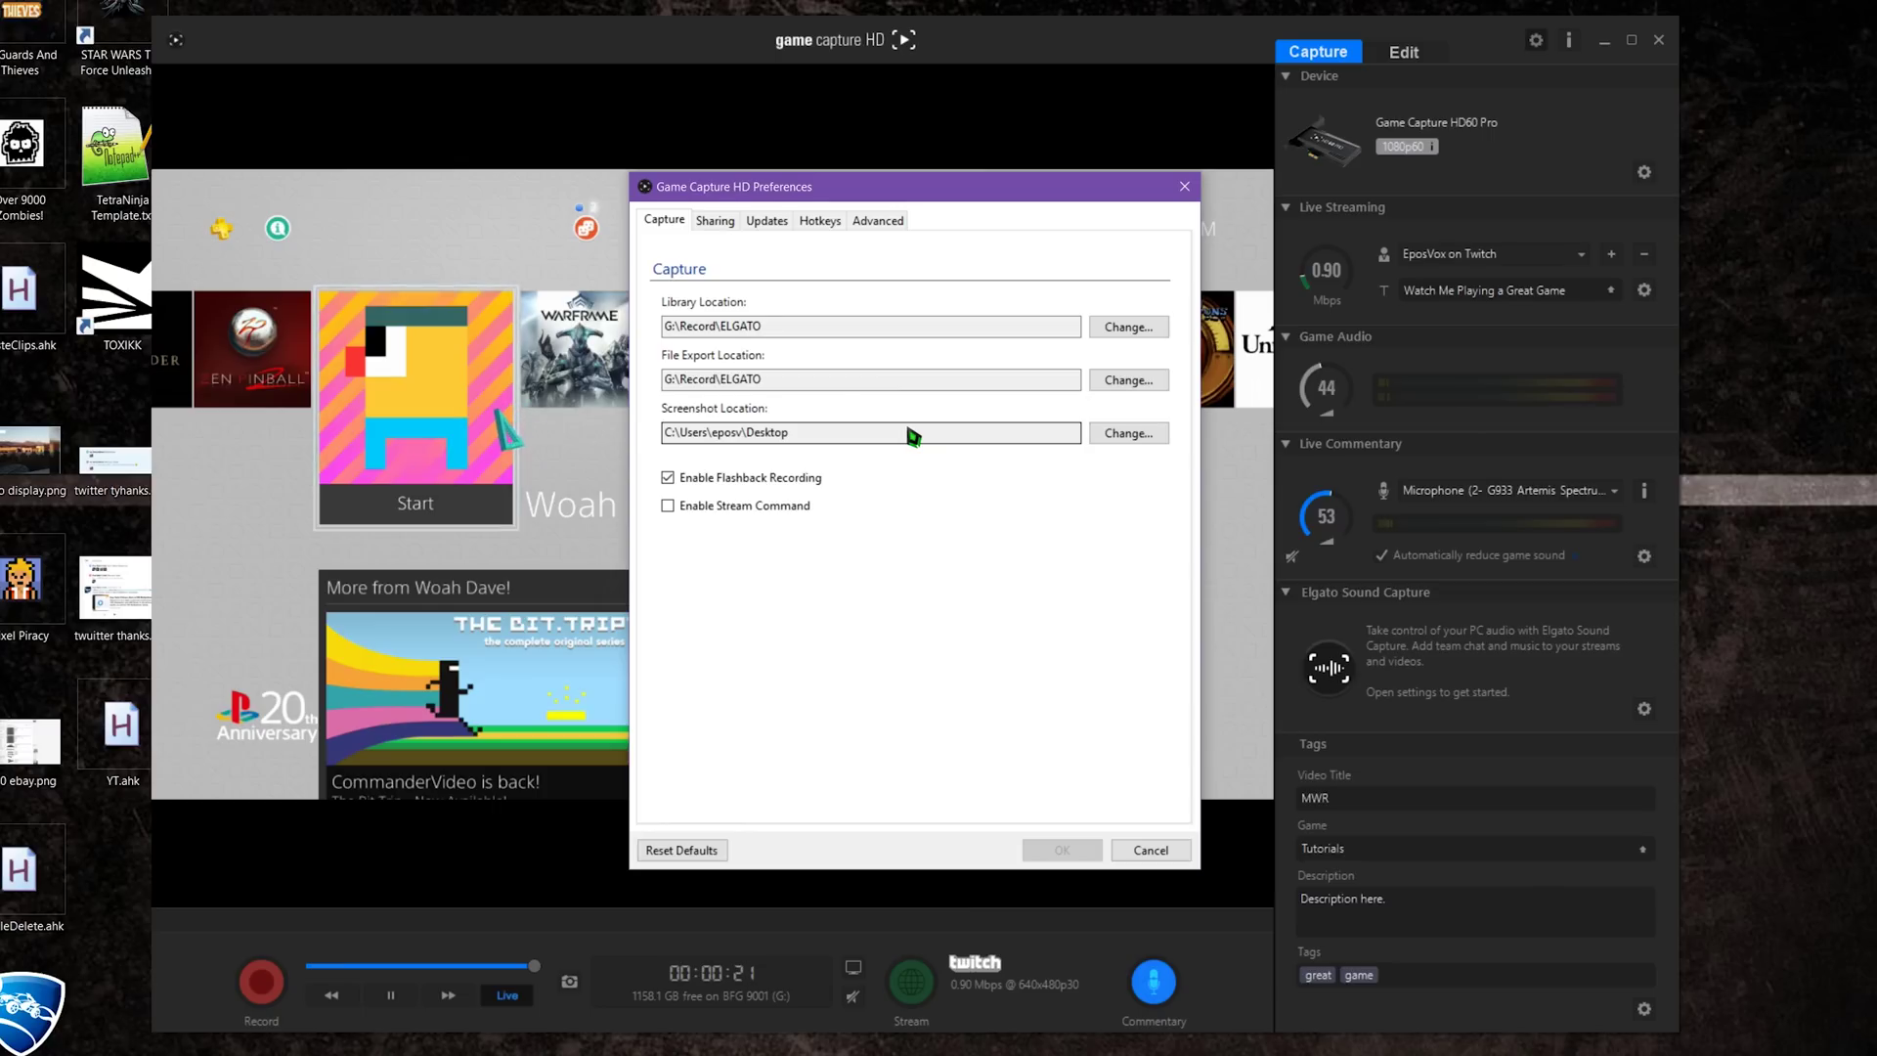
pyautogui.click(733, 223)
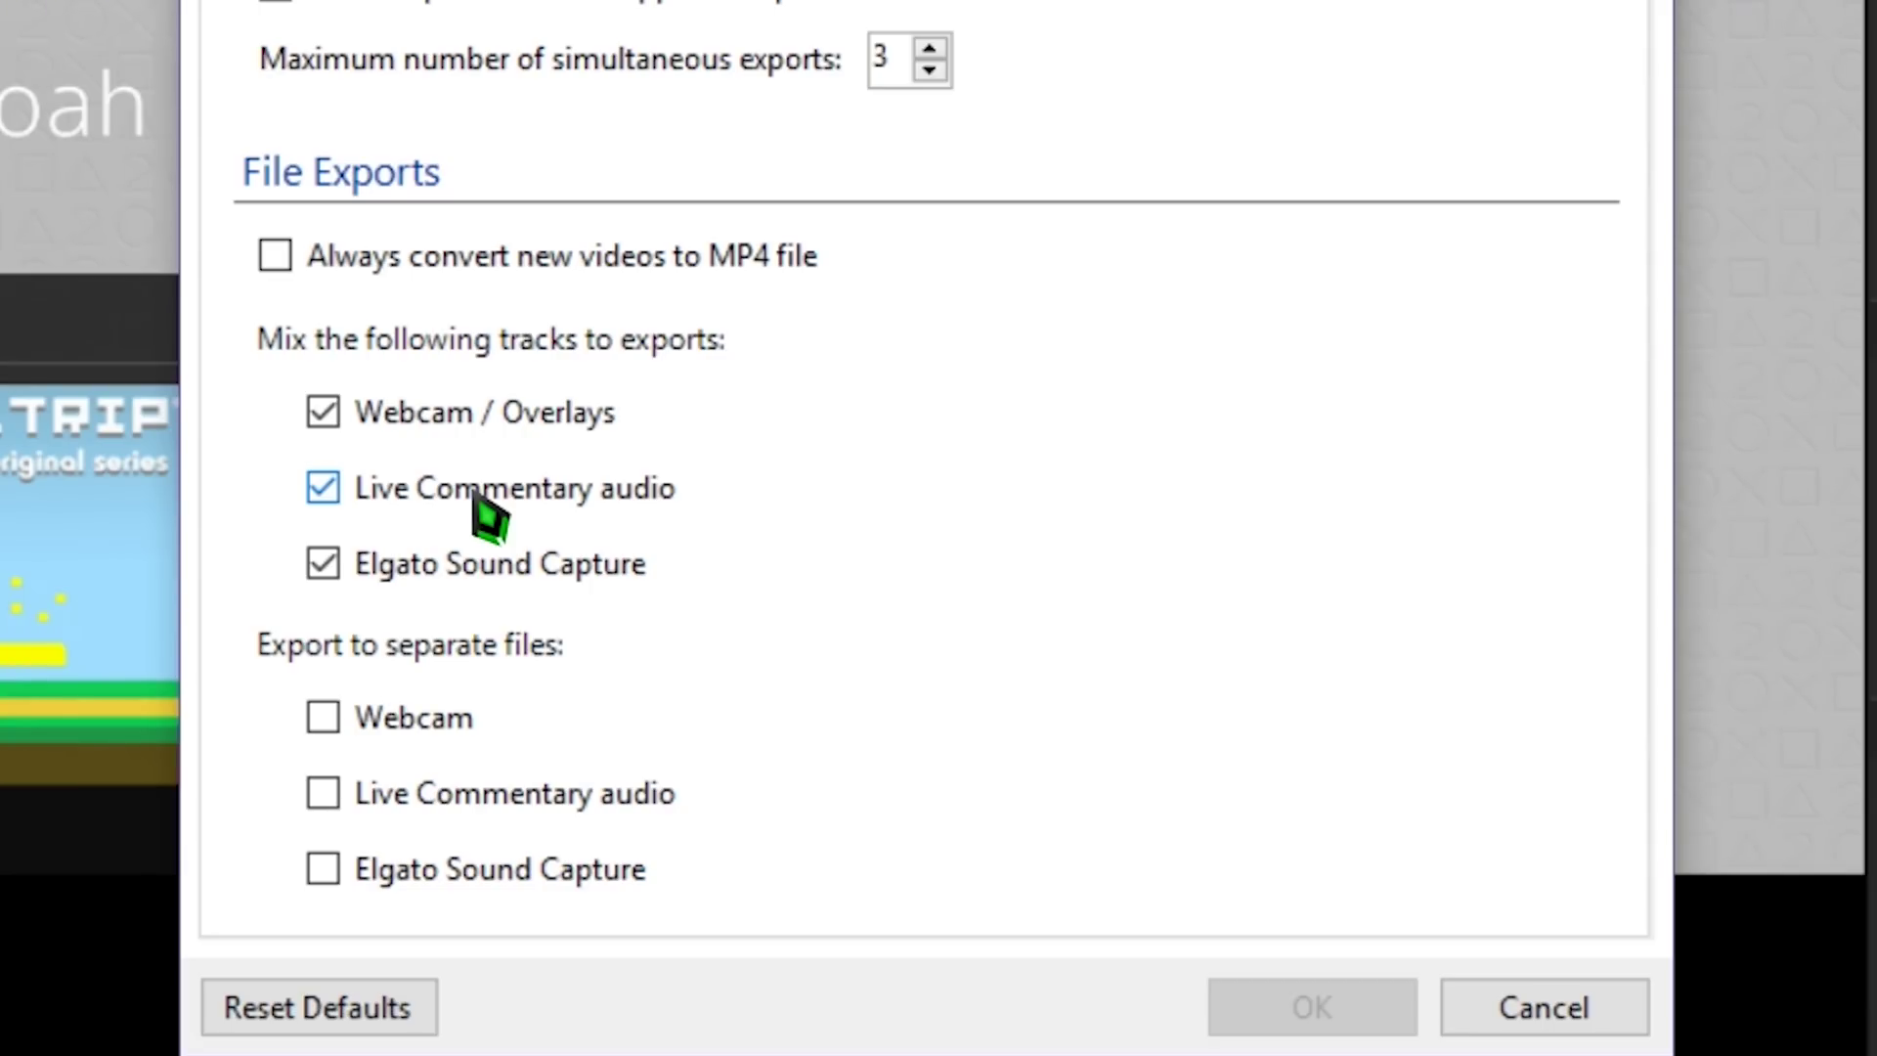
# Try mix and separate-file combinations for commentary, webcam and Elgato Sound Capture.
pyautogui.click(454, 501)
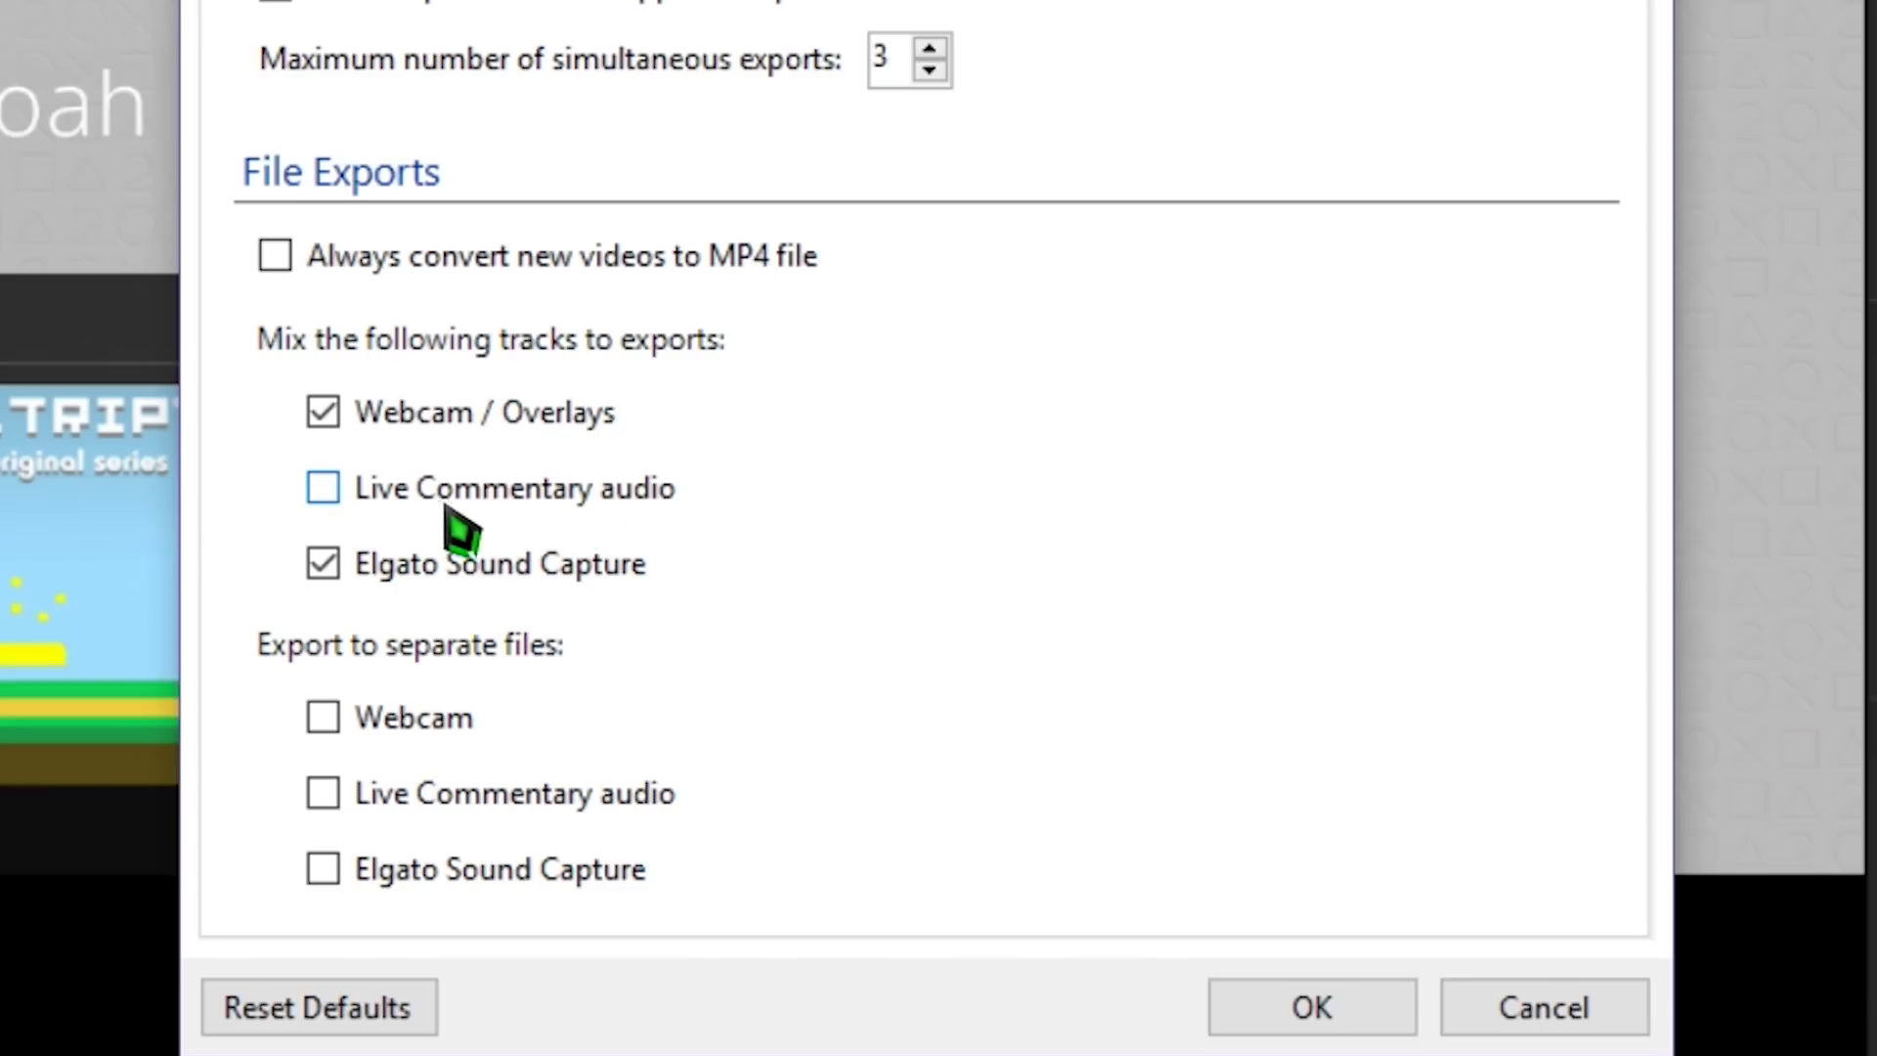
pyautogui.click(513, 485)
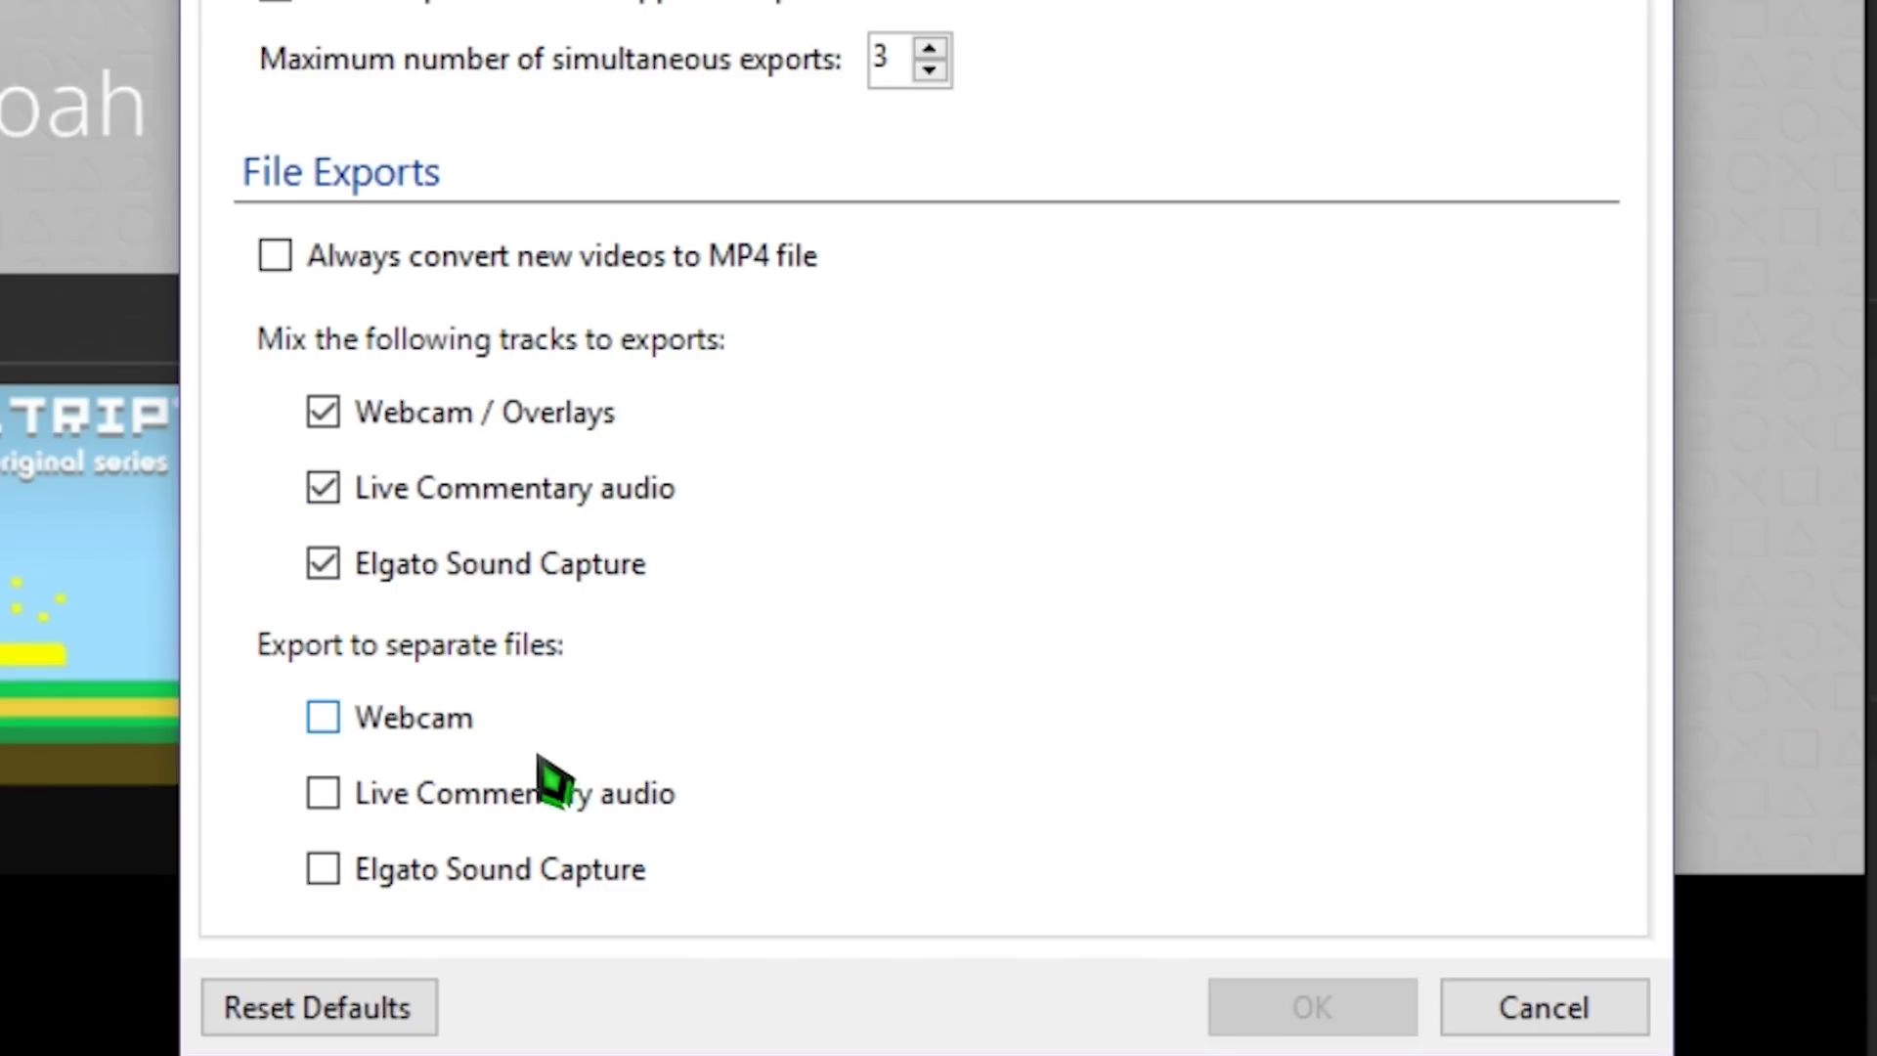
pyautogui.click(503, 799)
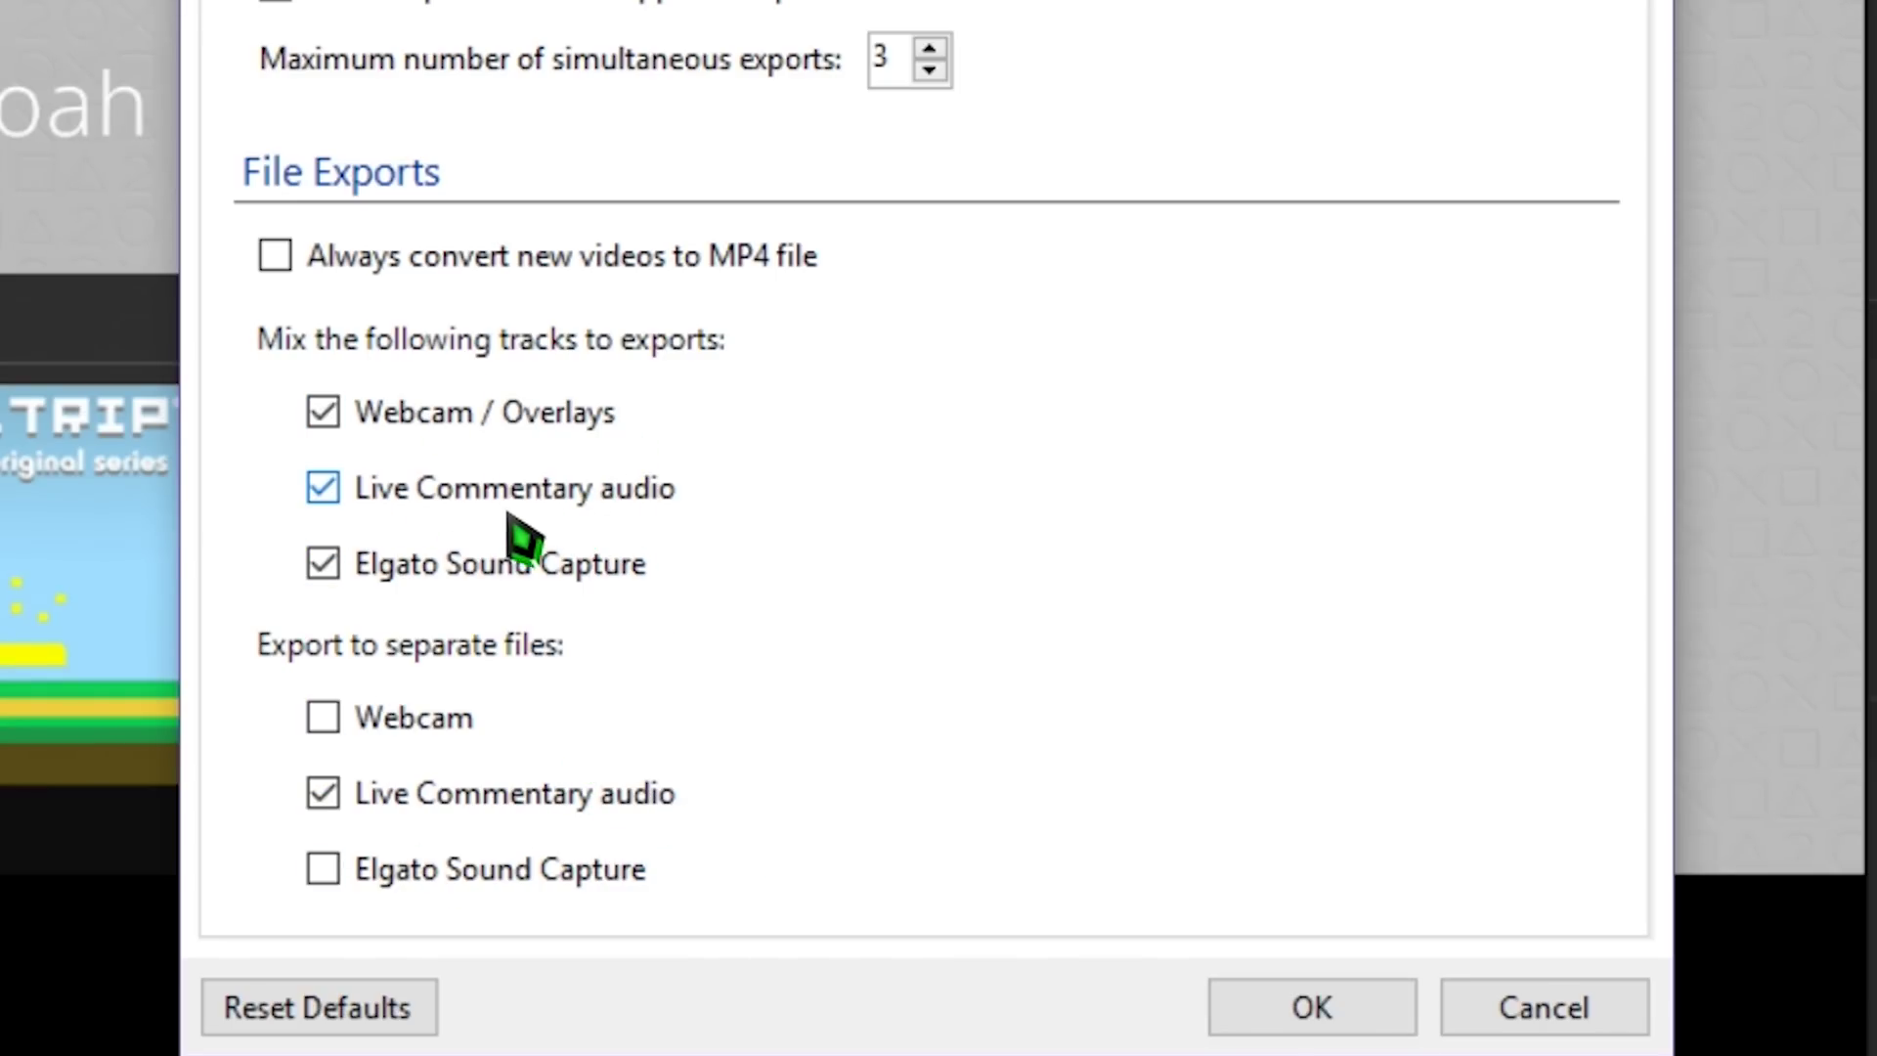
pyautogui.click(479, 797)
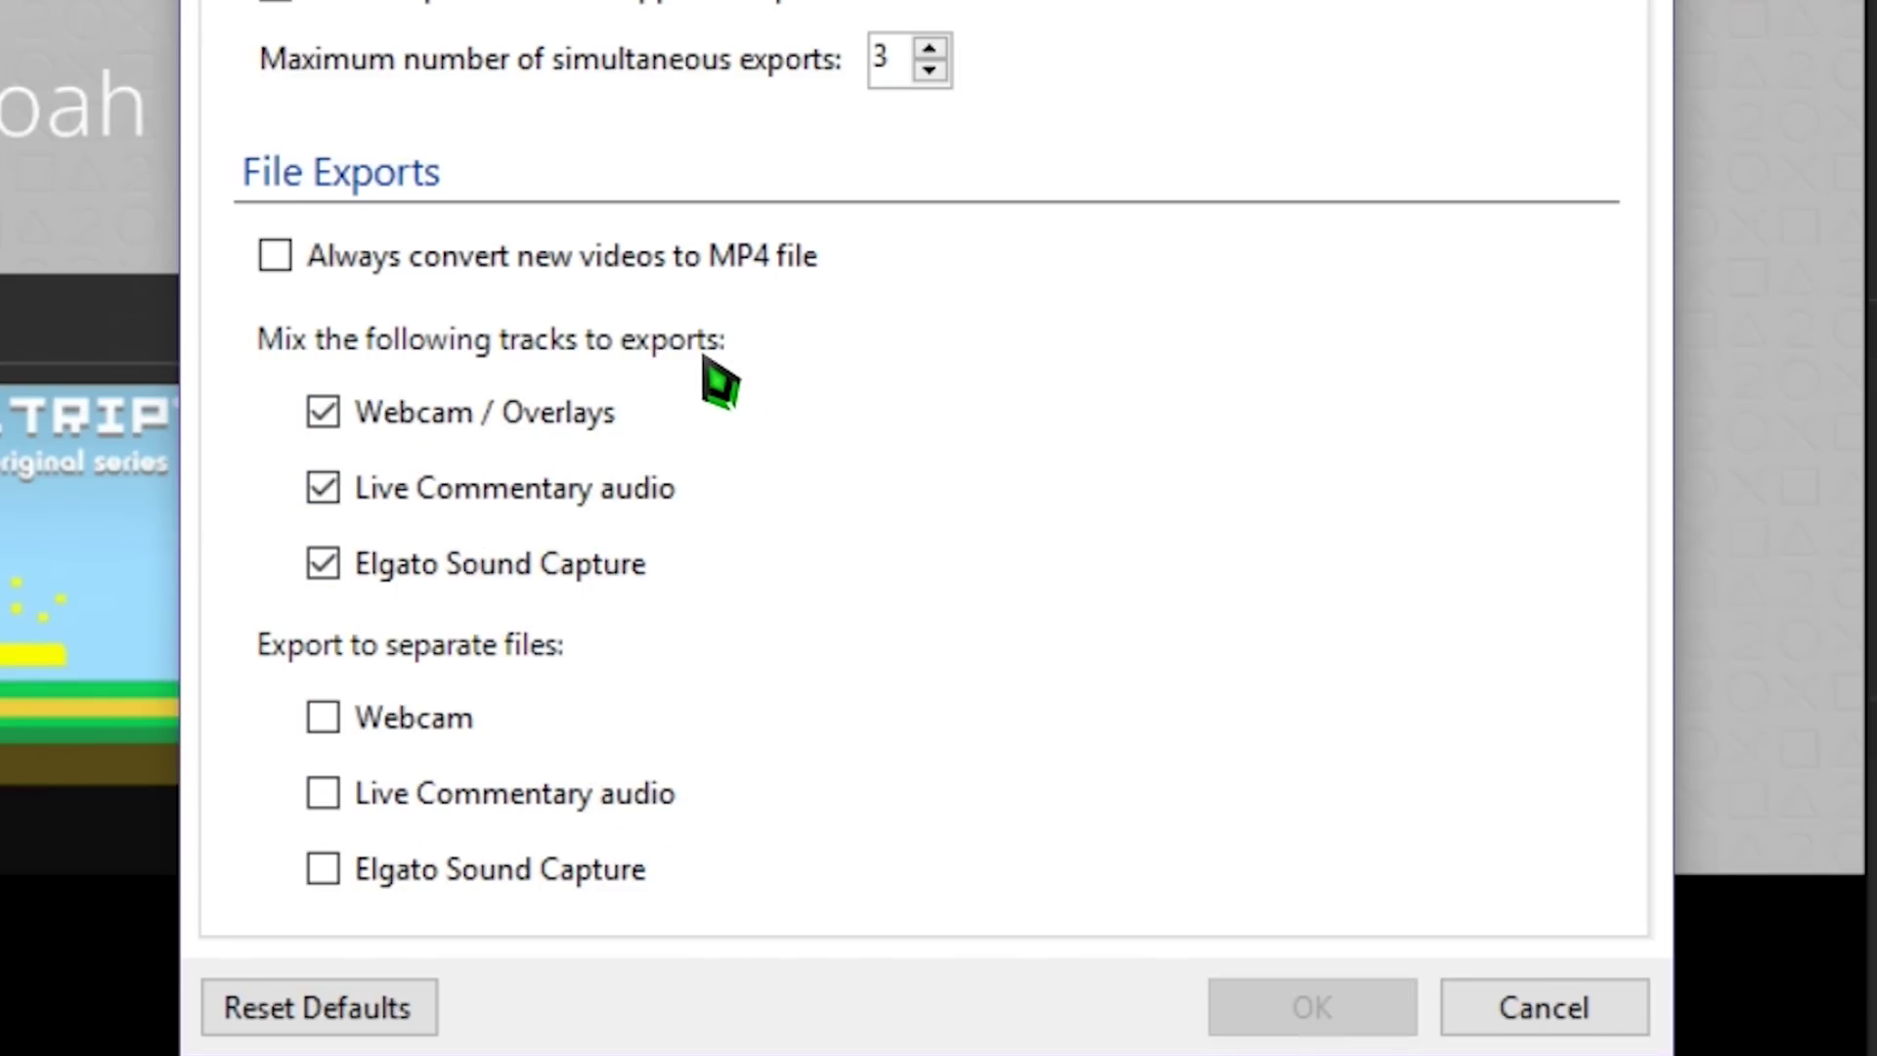
pyautogui.click(606, 489)
pyautogui.click(514, 814)
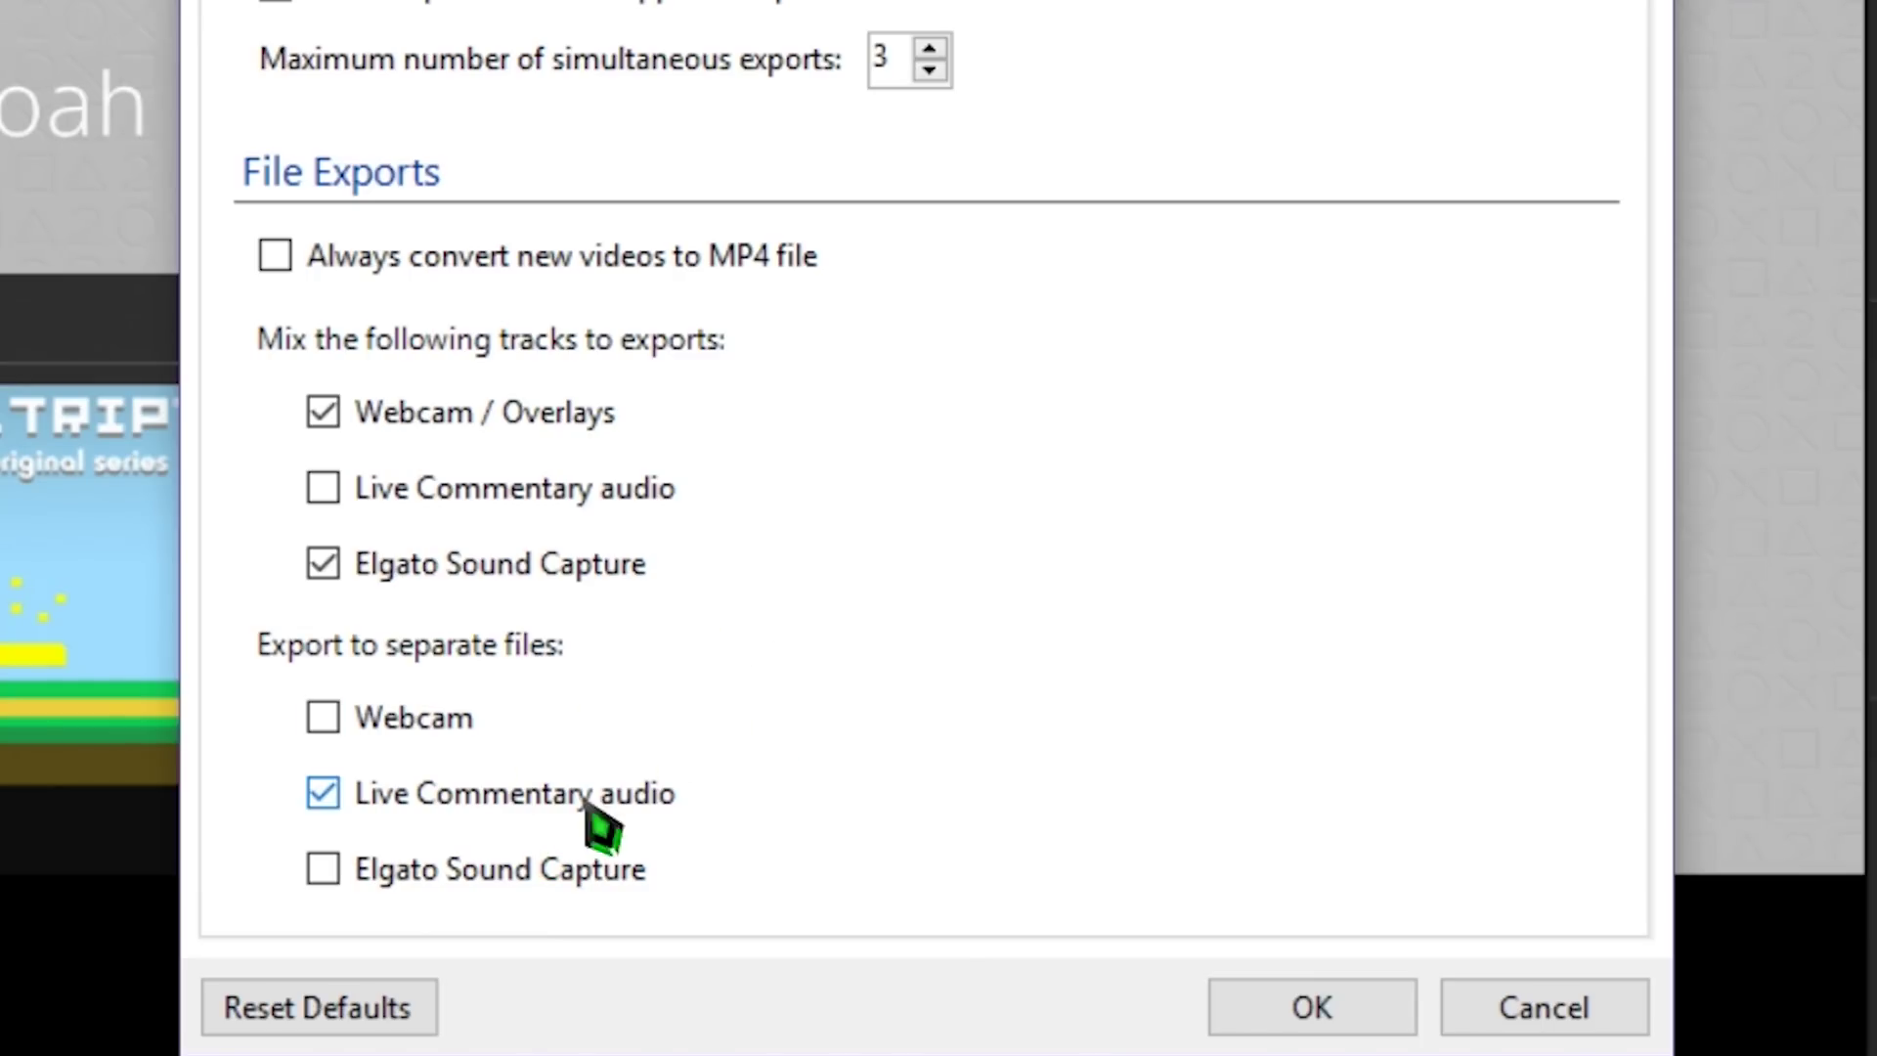
pyautogui.click(462, 408)
pyautogui.click(460, 718)
pyautogui.click(501, 567)
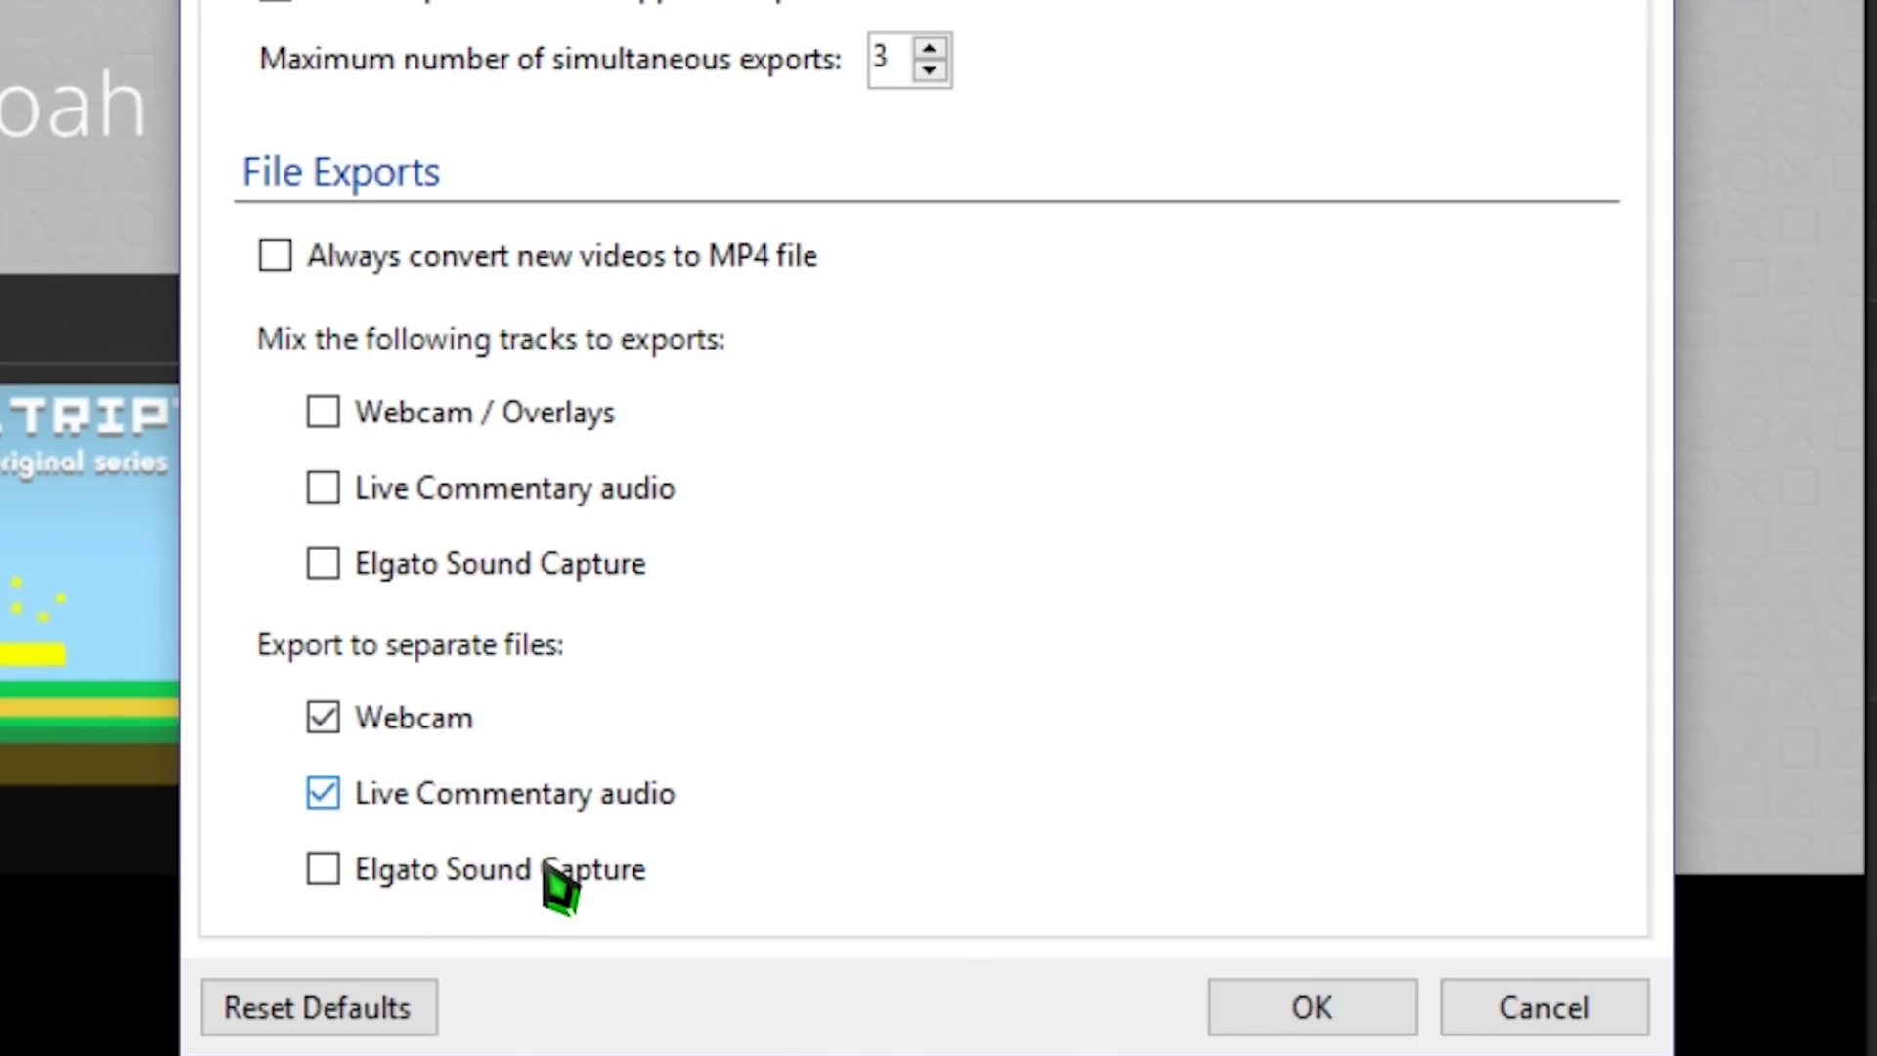
pyautogui.click(547, 871)
pyautogui.click(565, 788)
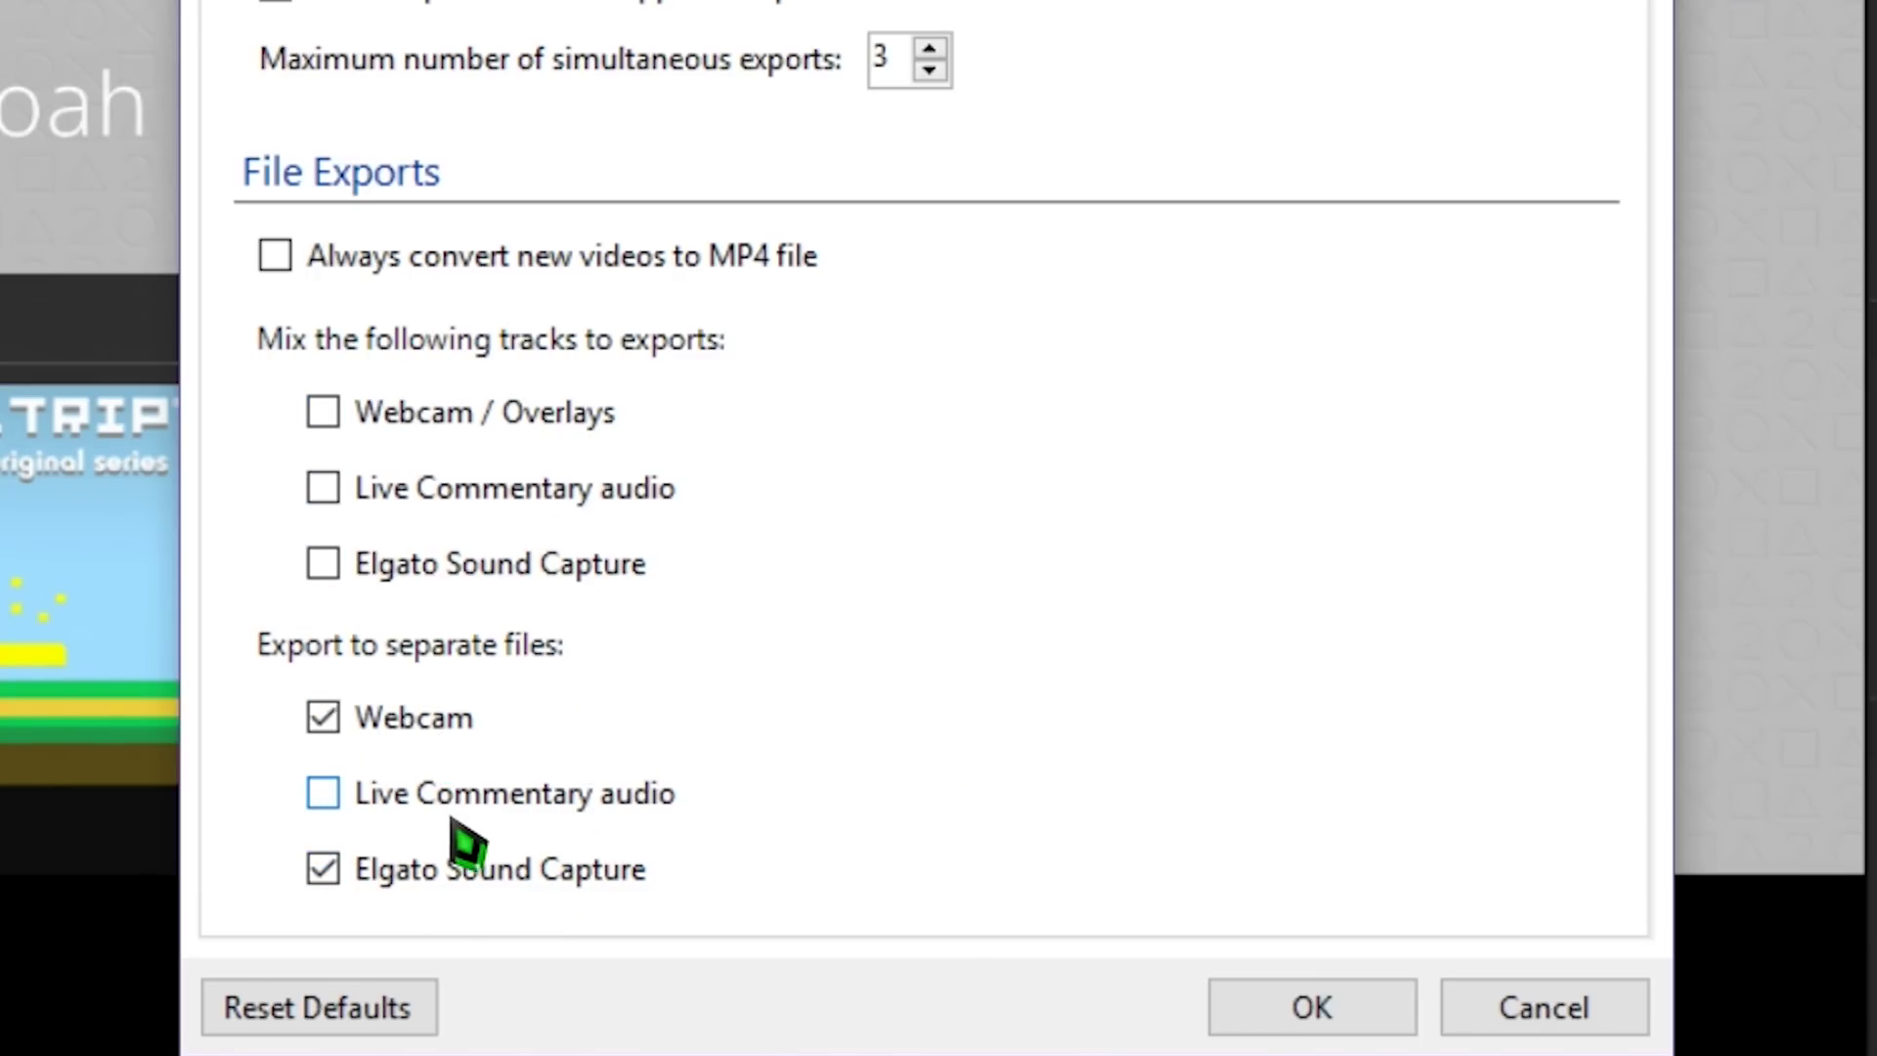
pyautogui.click(318, 794)
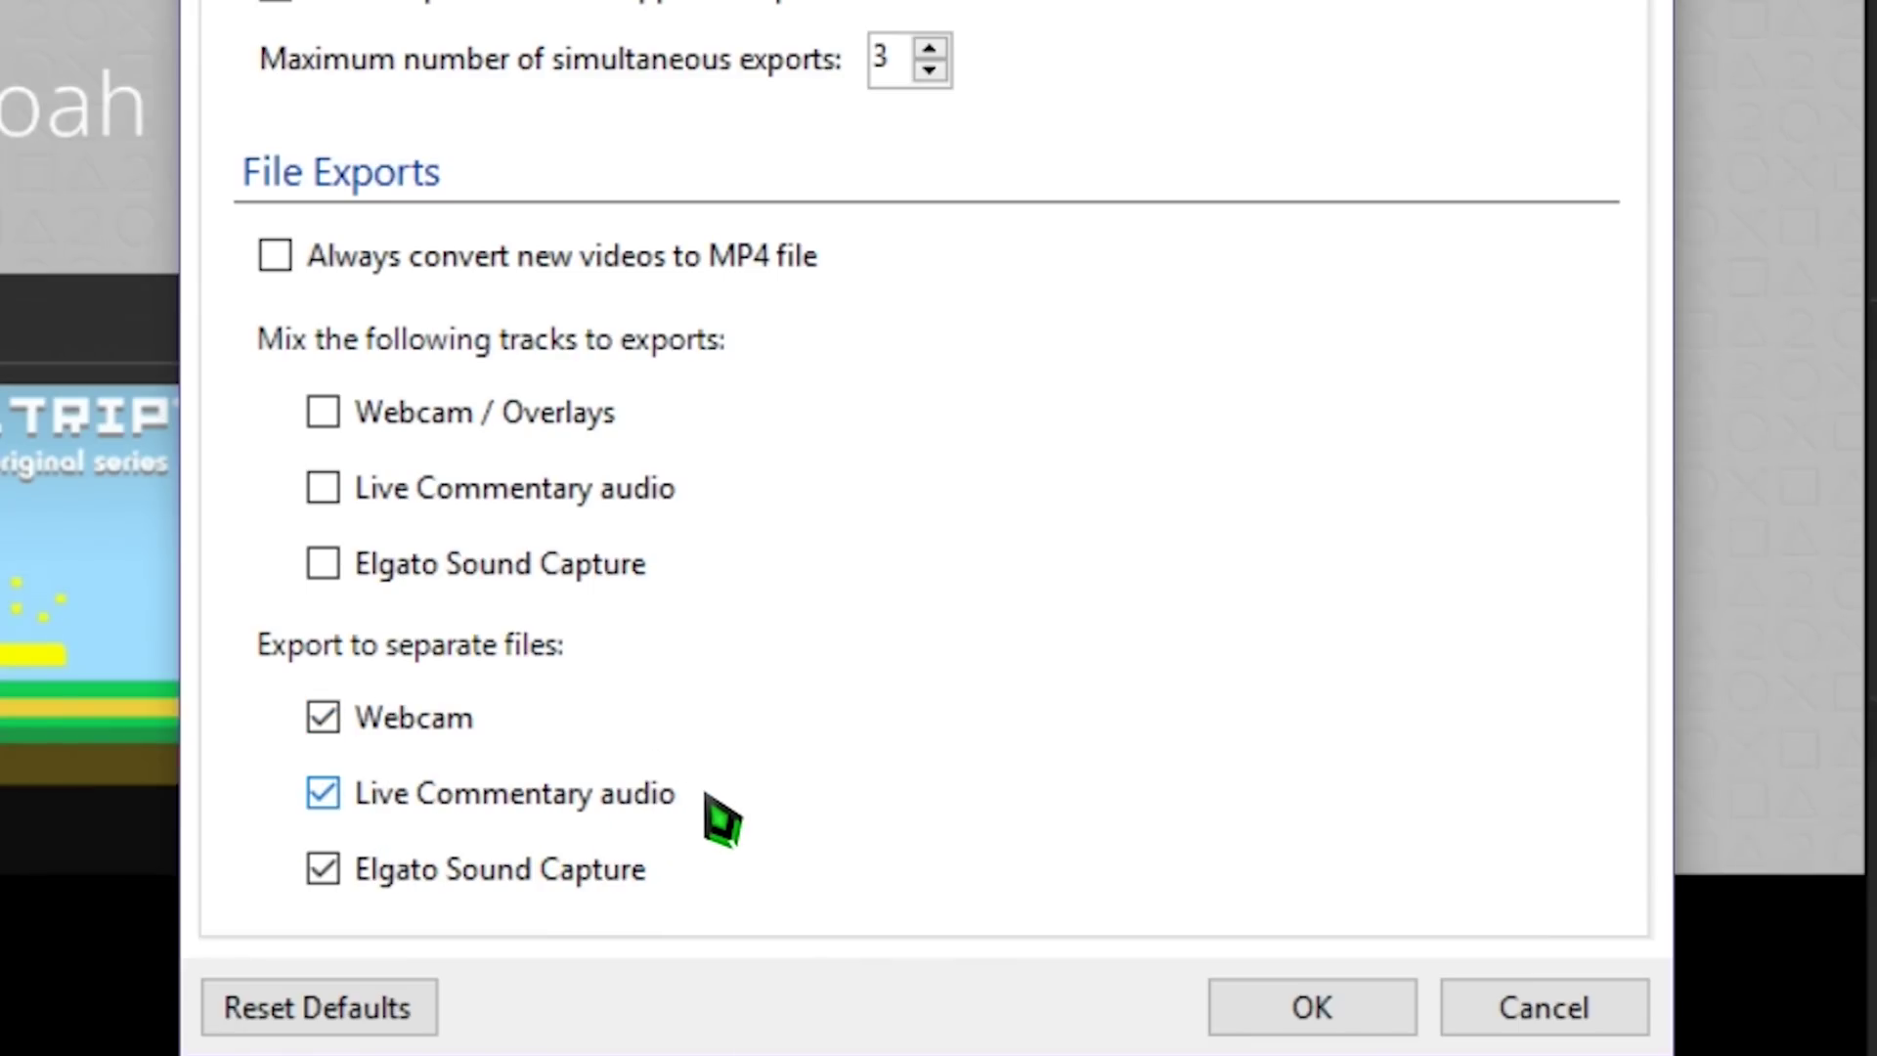
pyautogui.click(396, 497)
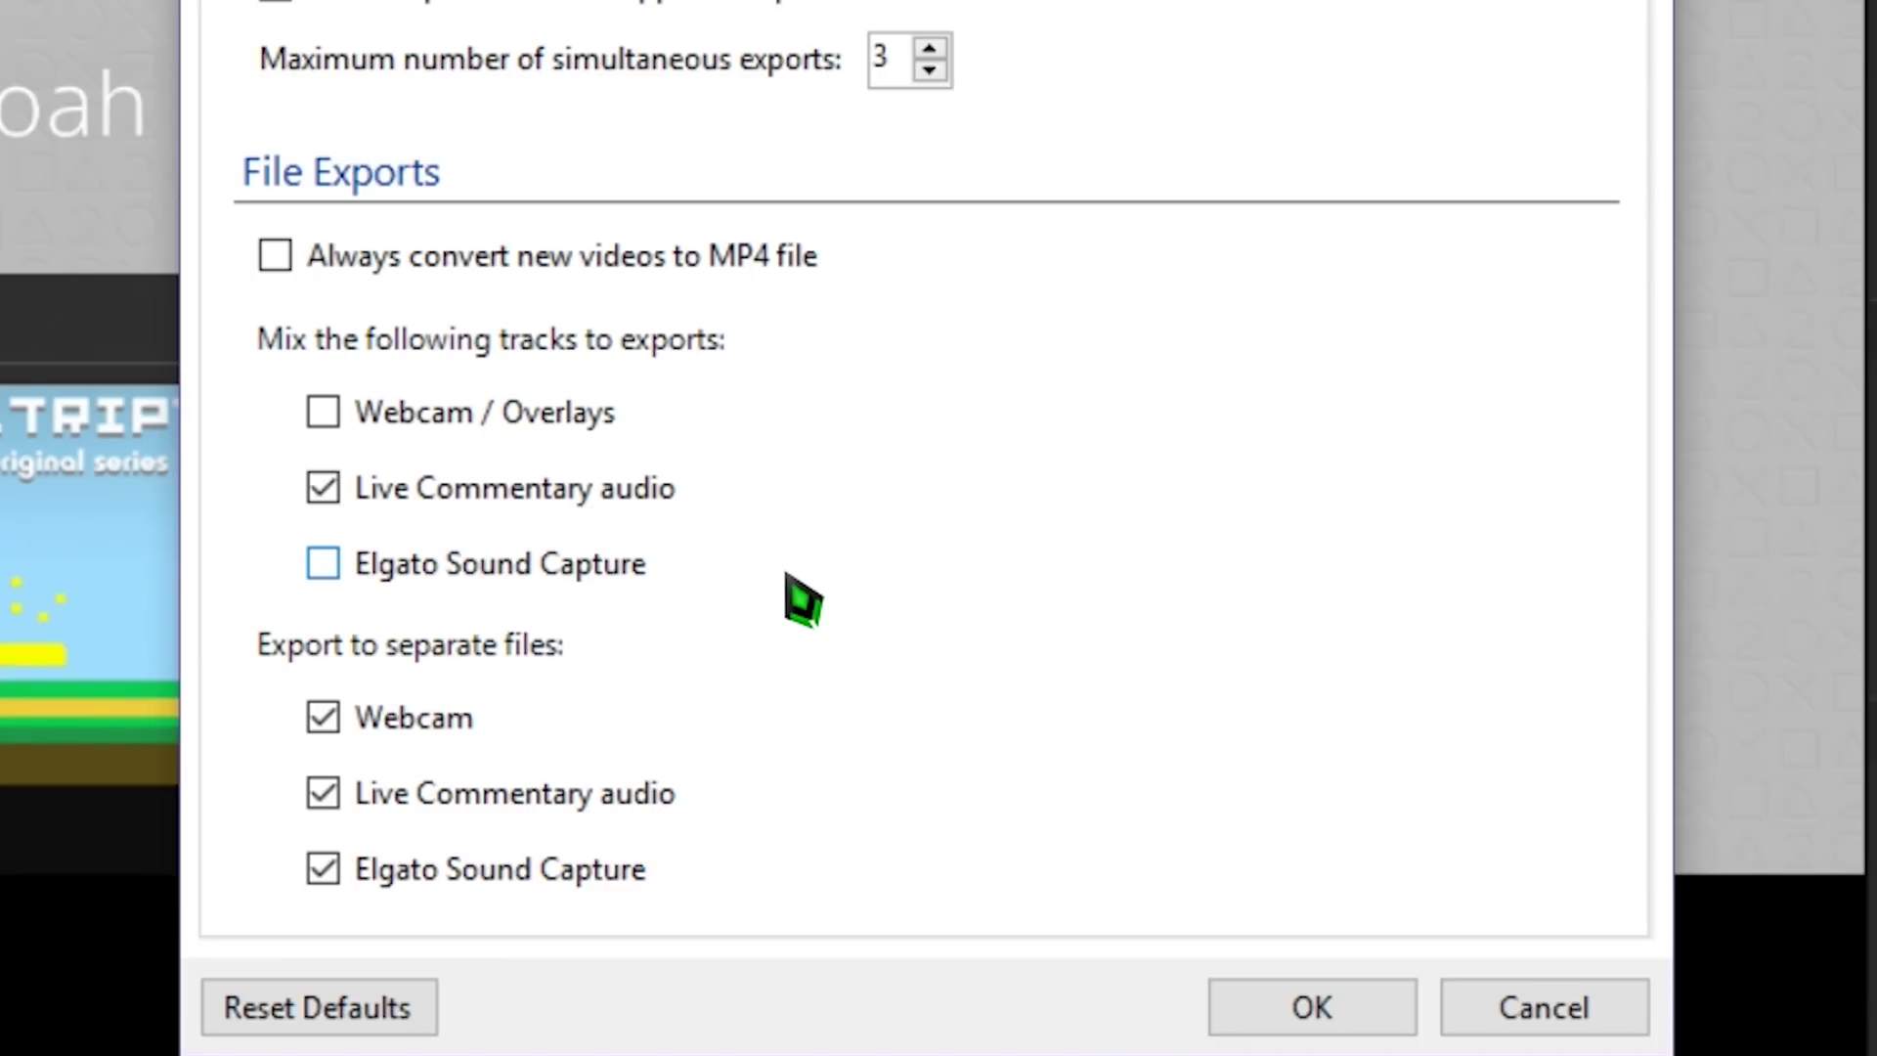
# Clear all mix tracks and separate exports except Live Commentary audio as a separate file.
pyautogui.click(545, 753)
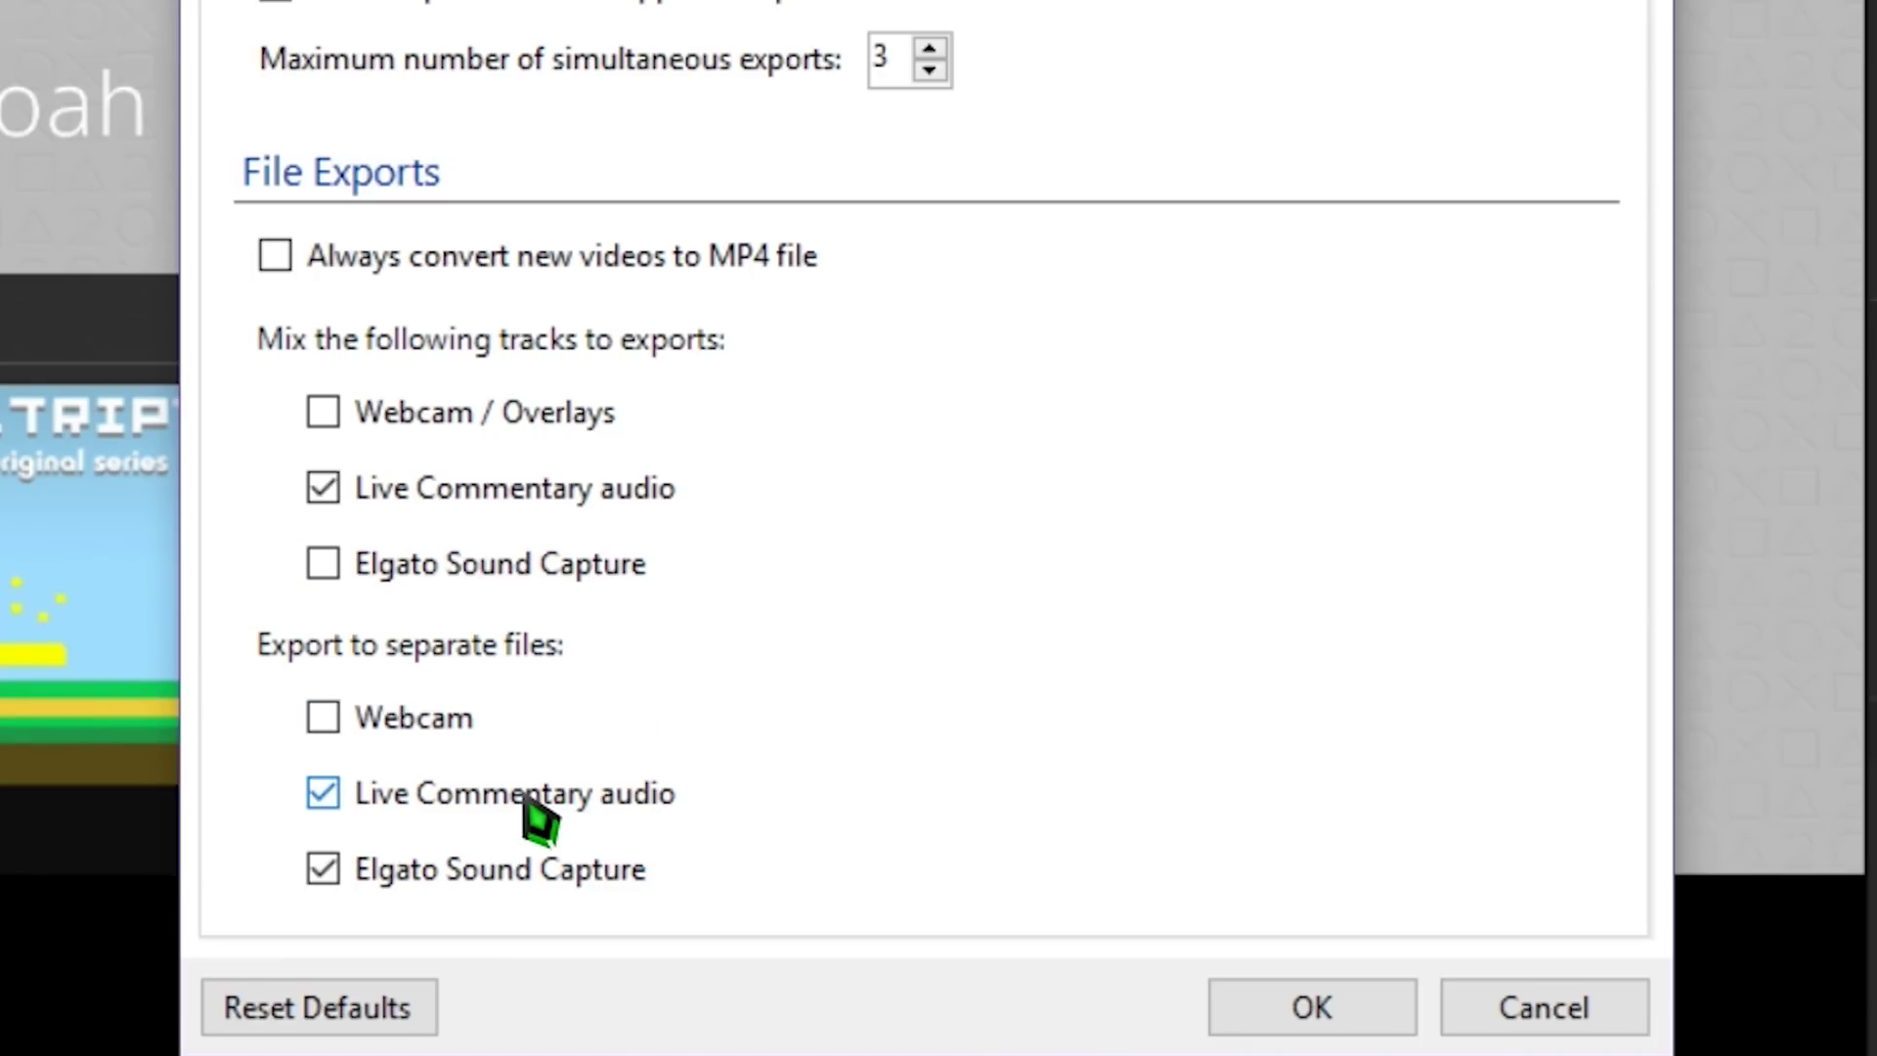
pyautogui.click(521, 791)
pyautogui.click(471, 849)
pyautogui.click(449, 516)
pyautogui.click(466, 802)
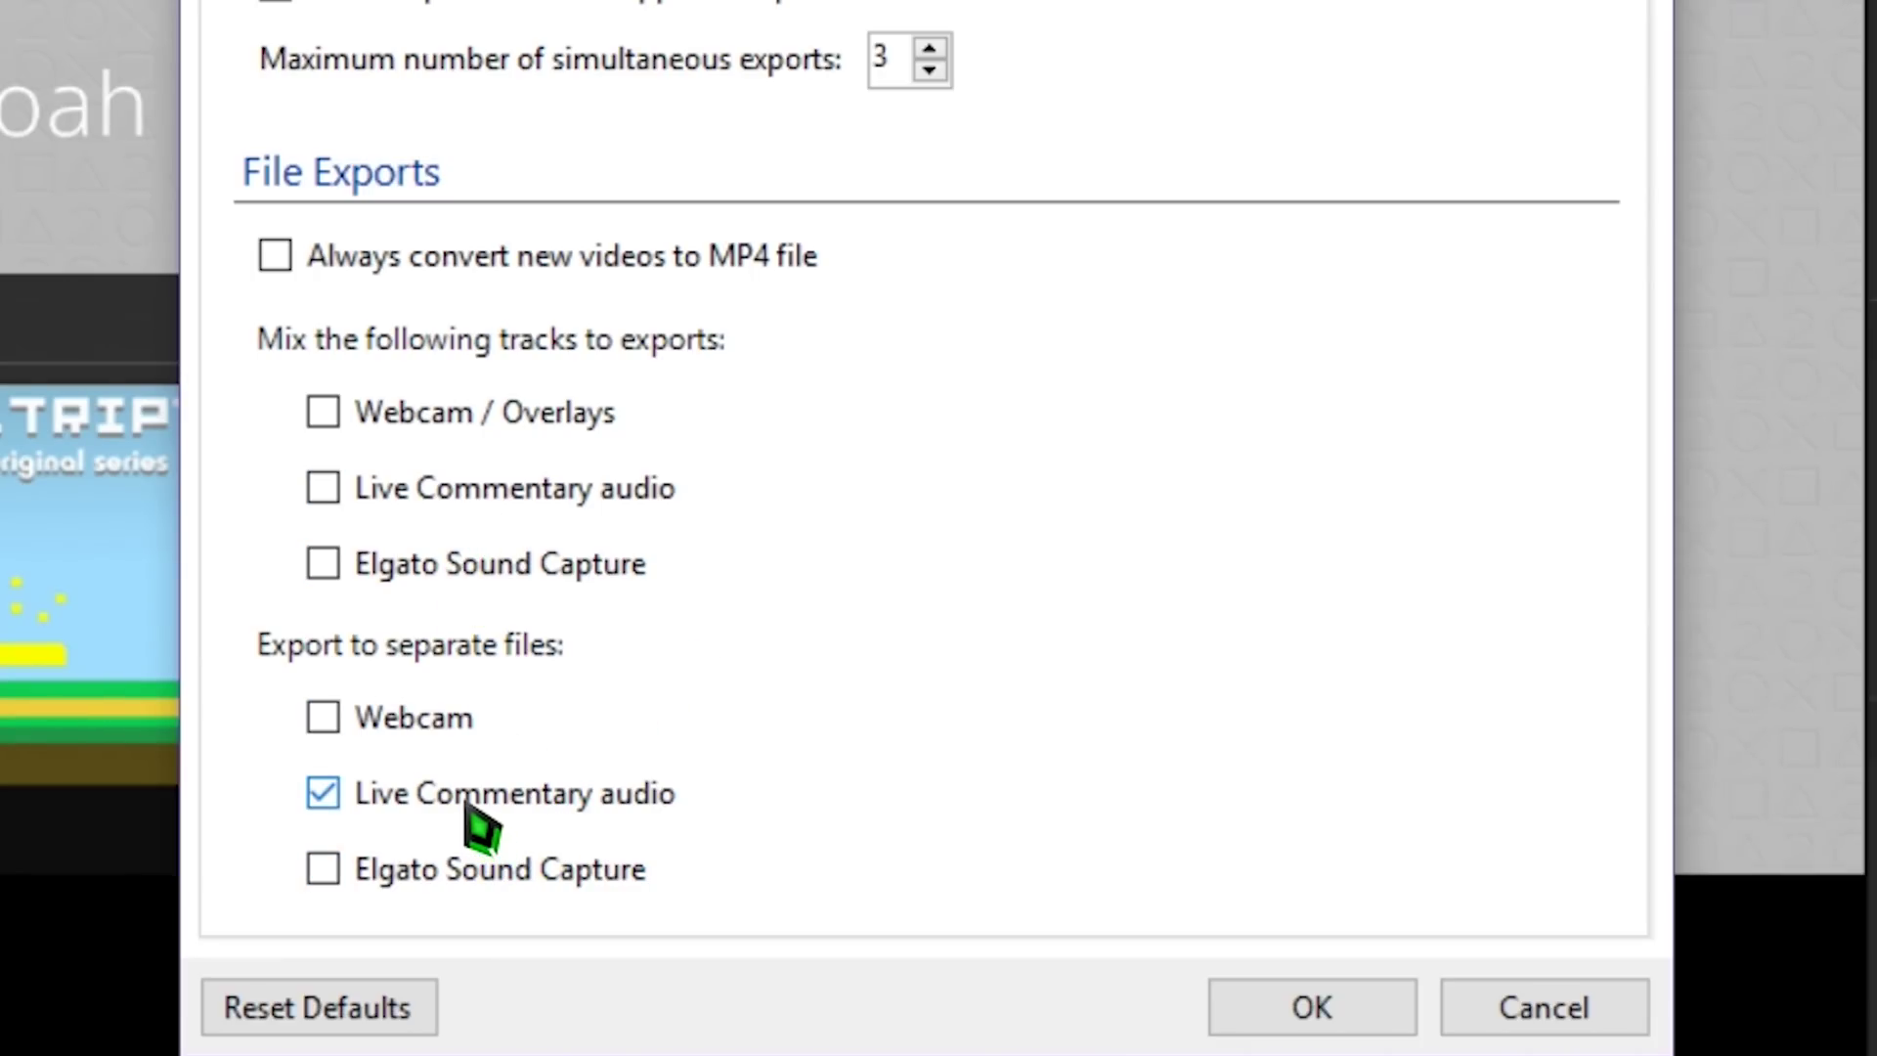
# Confirm the export settings with OK and switch to the Edit library.
pyautogui.click(1353, 1010)
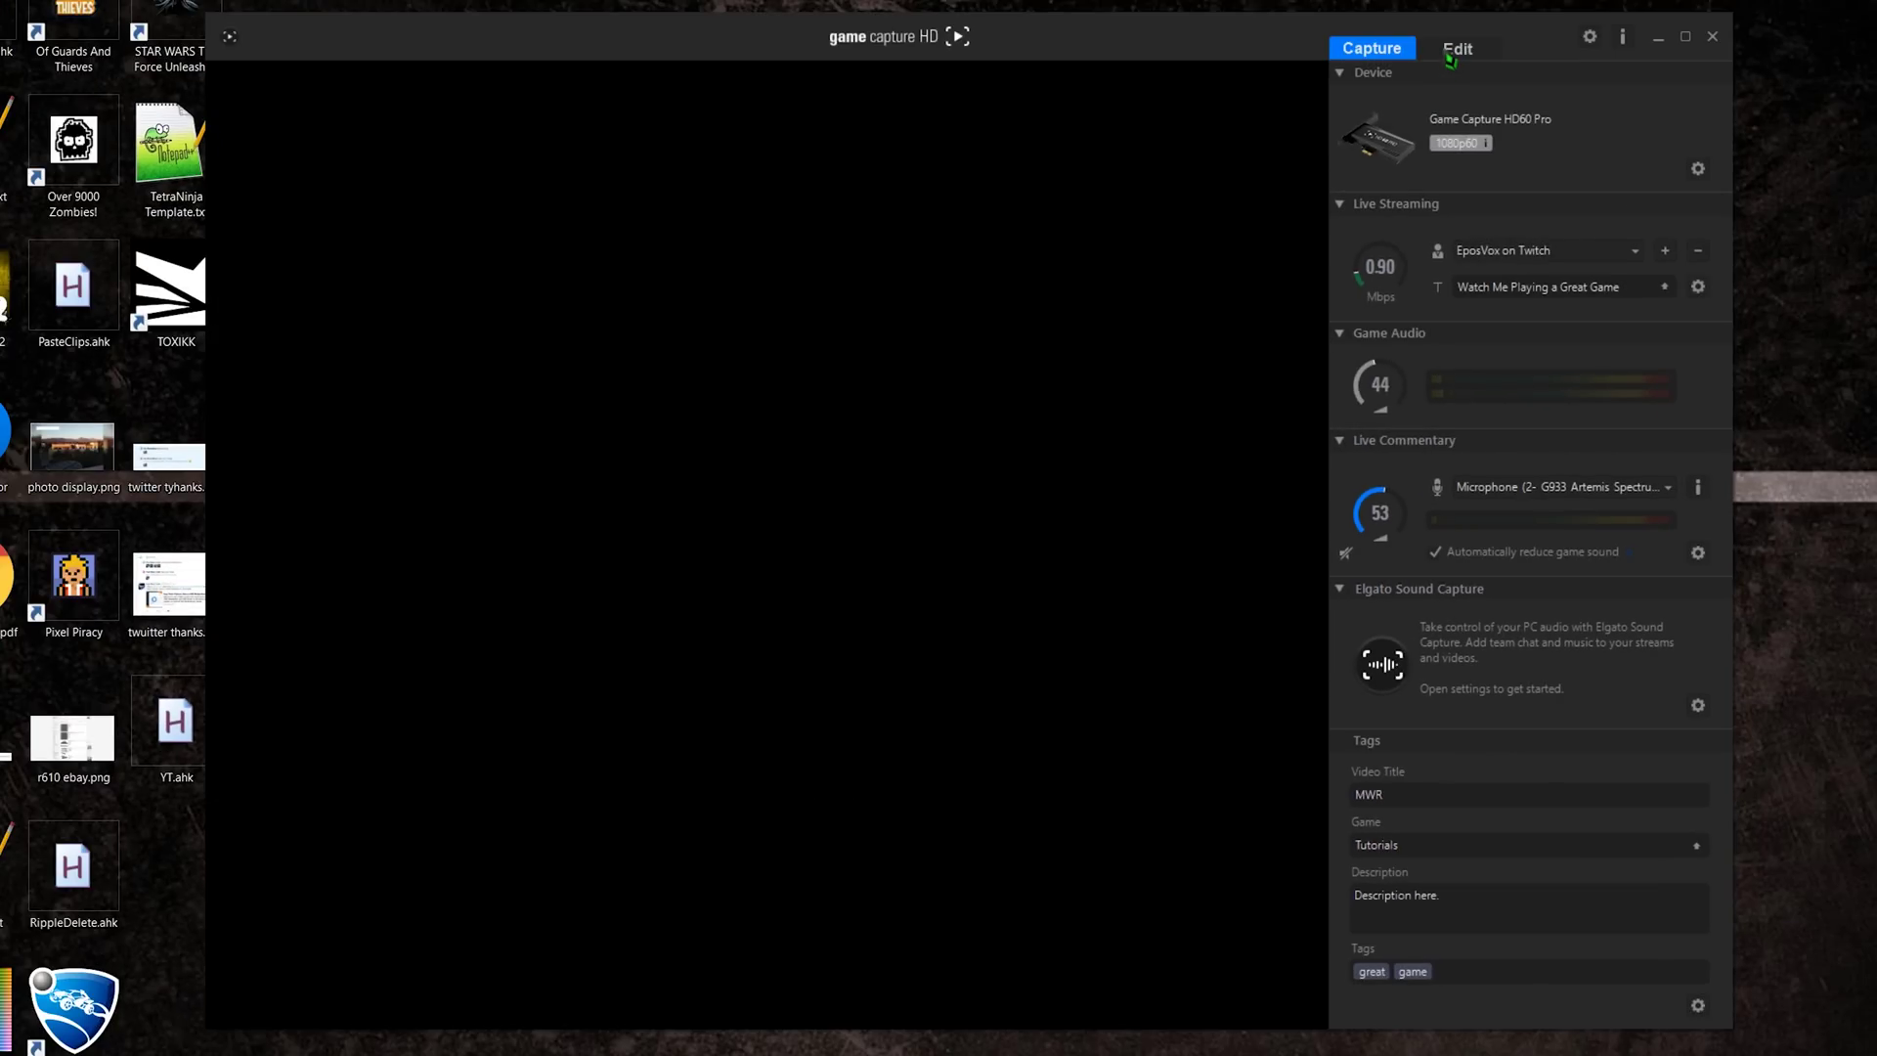
pyautogui.click(1457, 48)
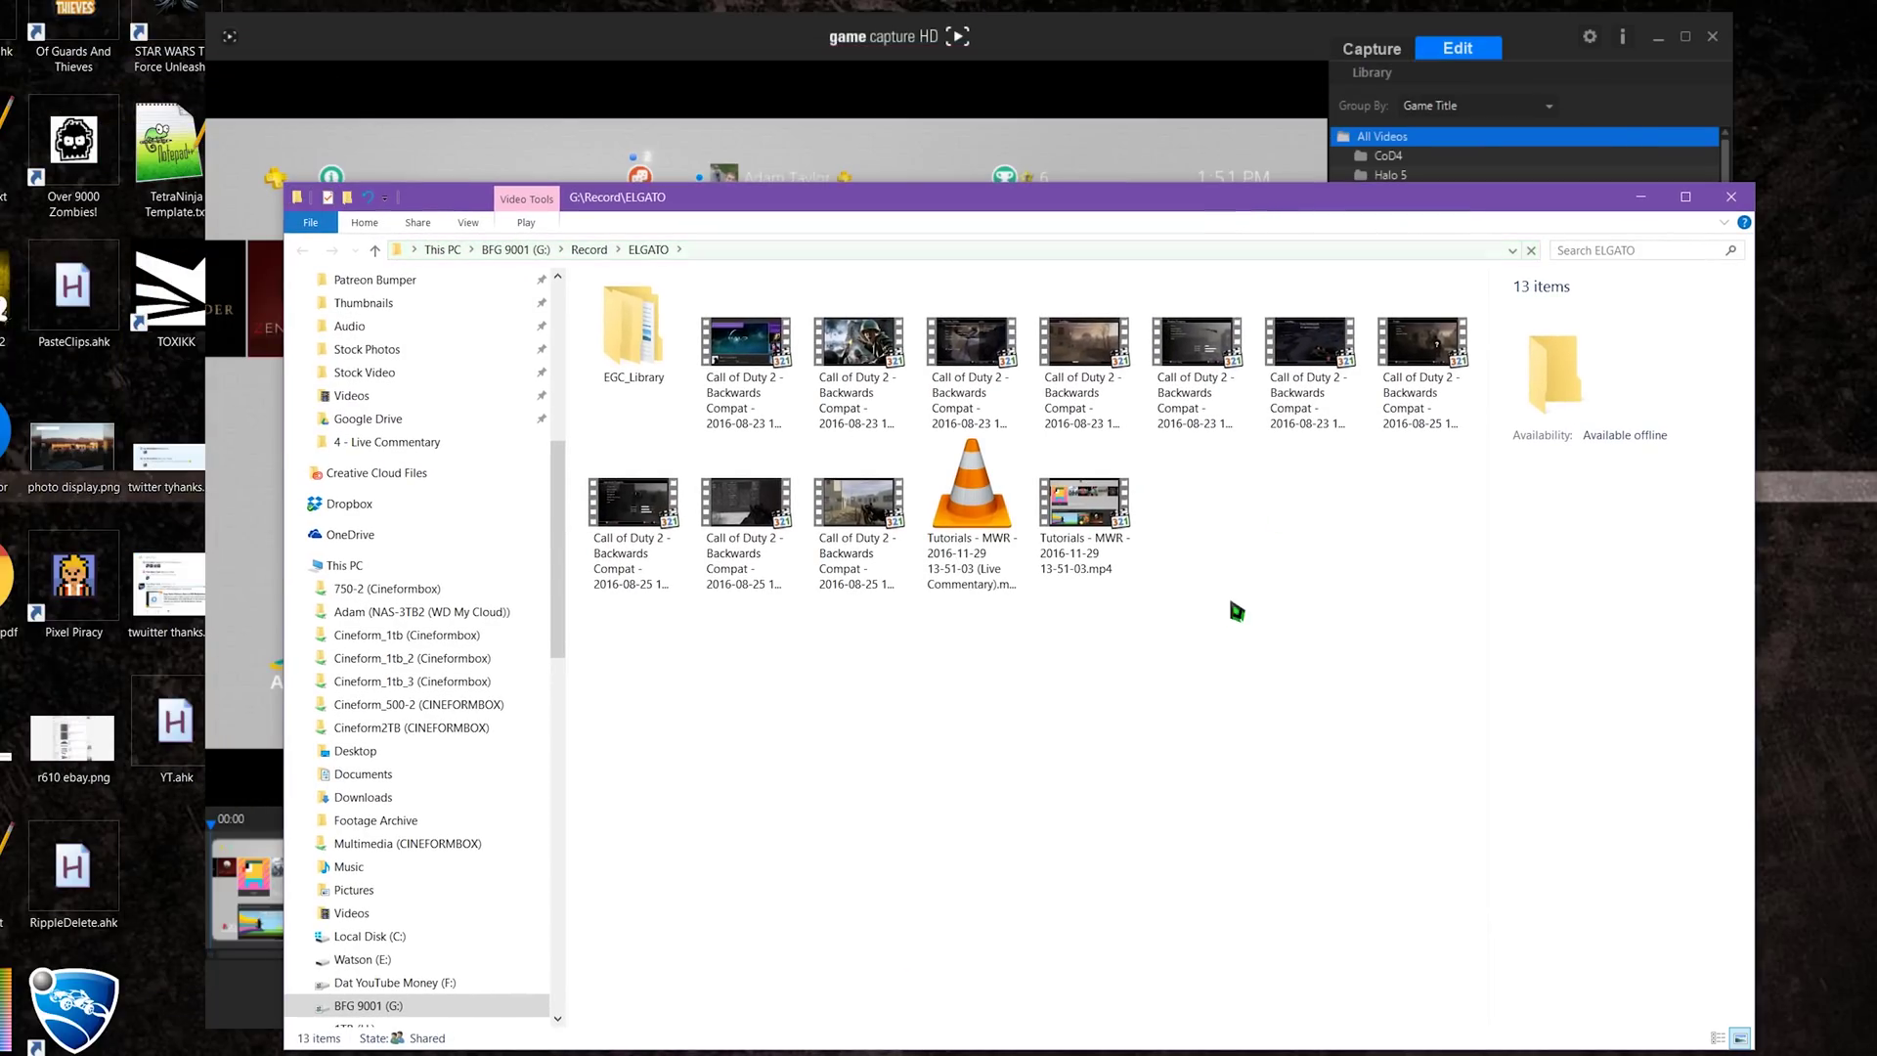
pyautogui.moveTo(1105, 643); pyautogui.dragTo(968, 547)
pyautogui.moveTo(877, 616); pyautogui.dragTo(880, 625)
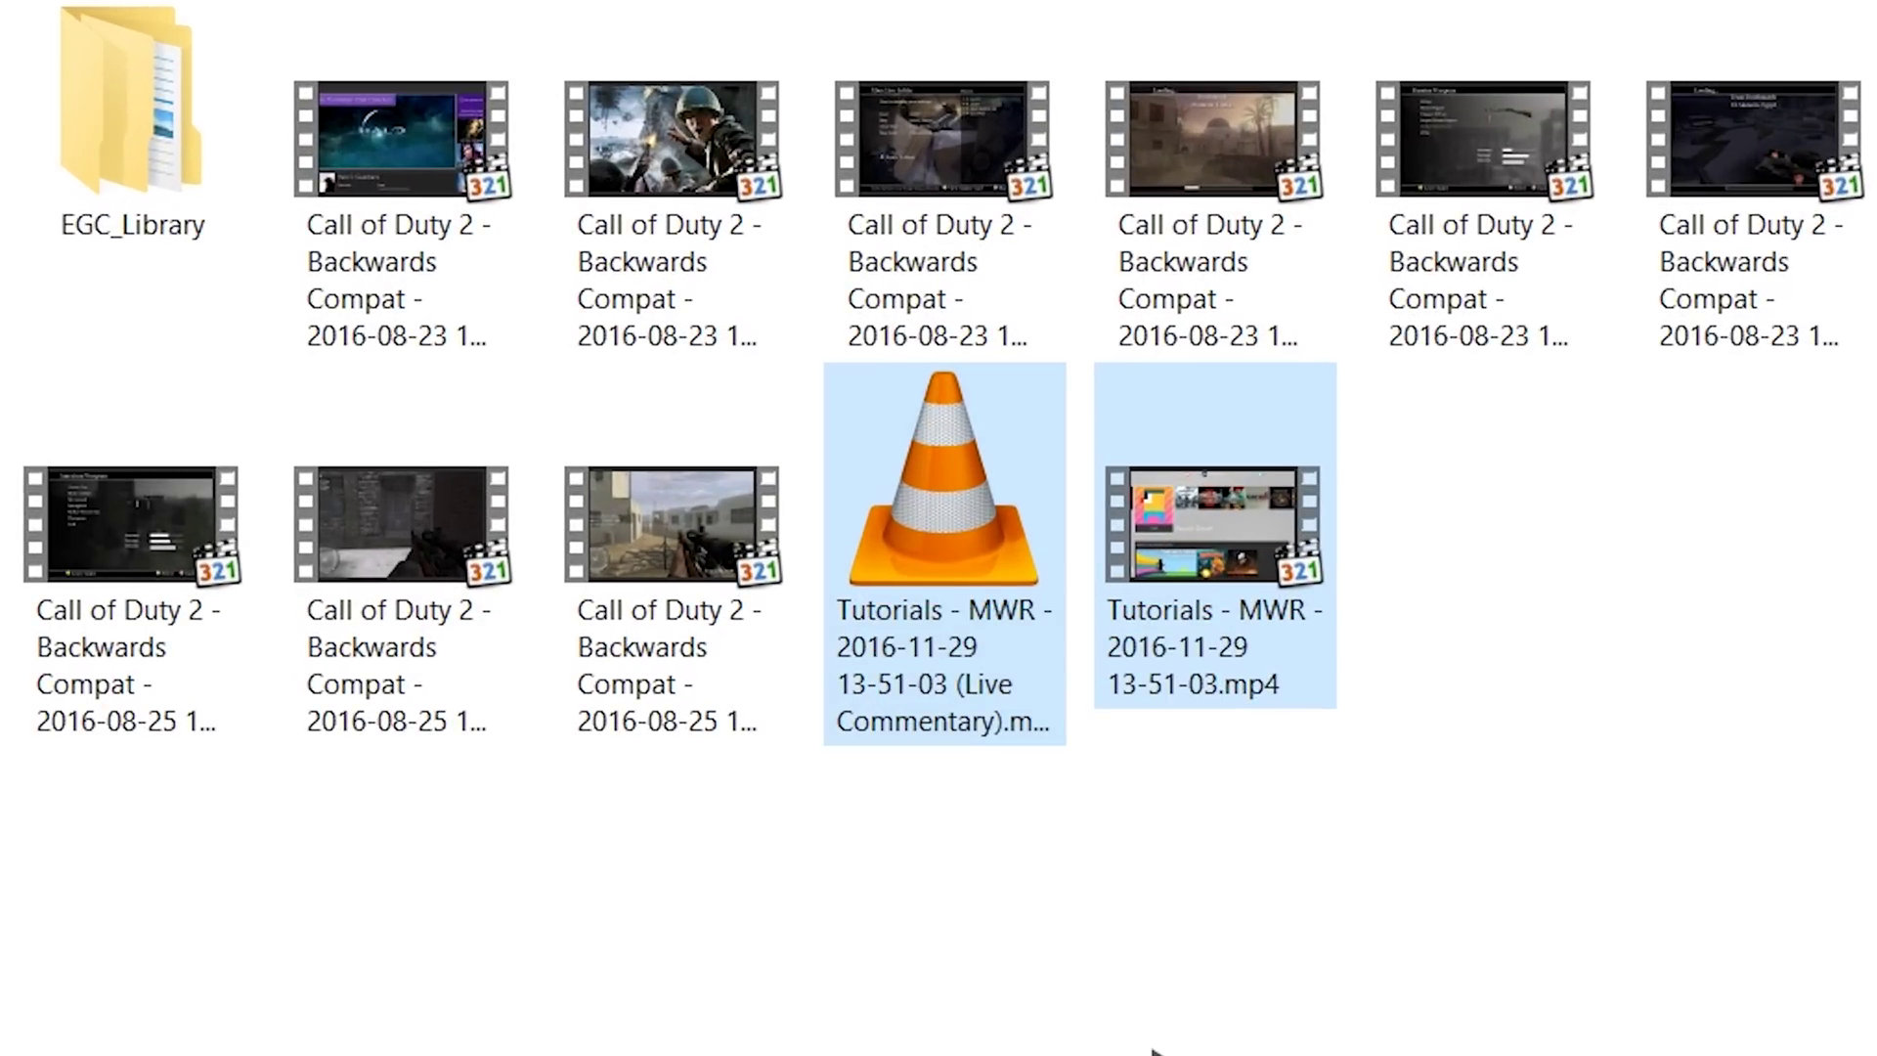
pyautogui.click(955, 751)
pyautogui.click(953, 728)
pyautogui.click(935, 689)
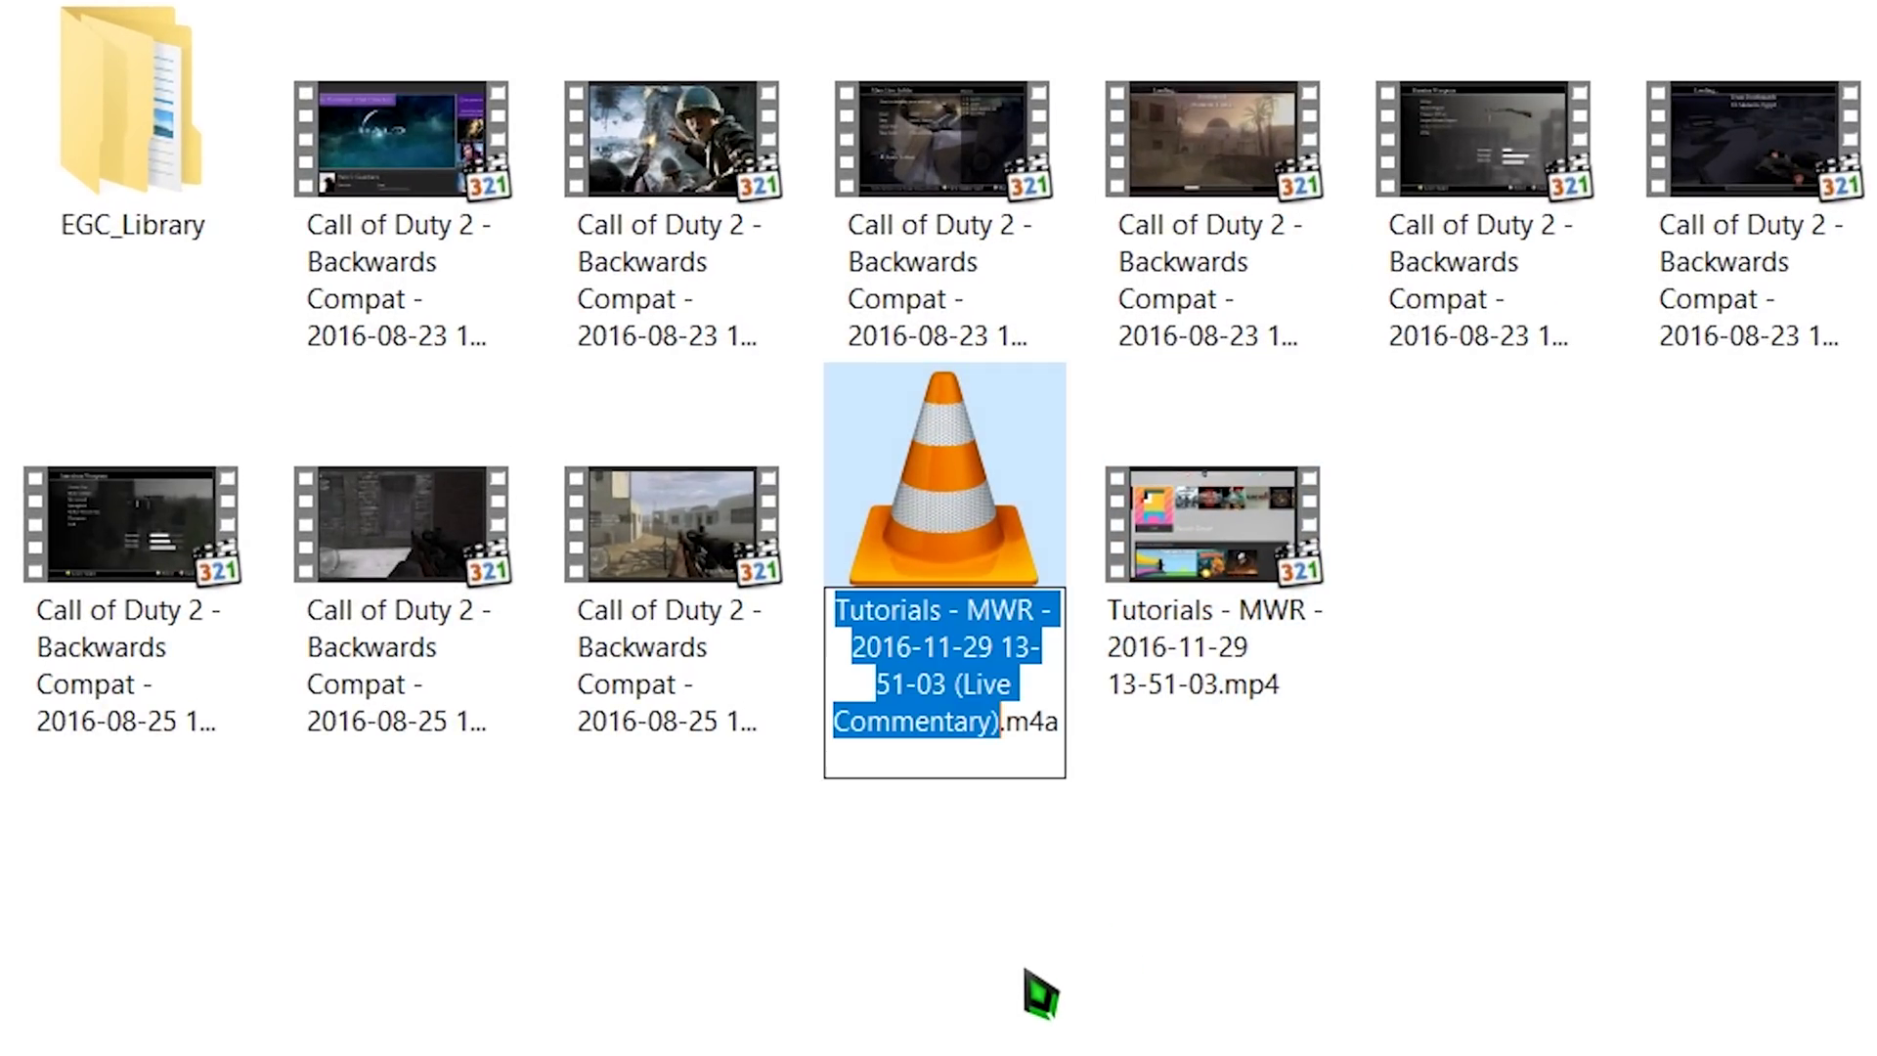
pyautogui.click(965, 746)
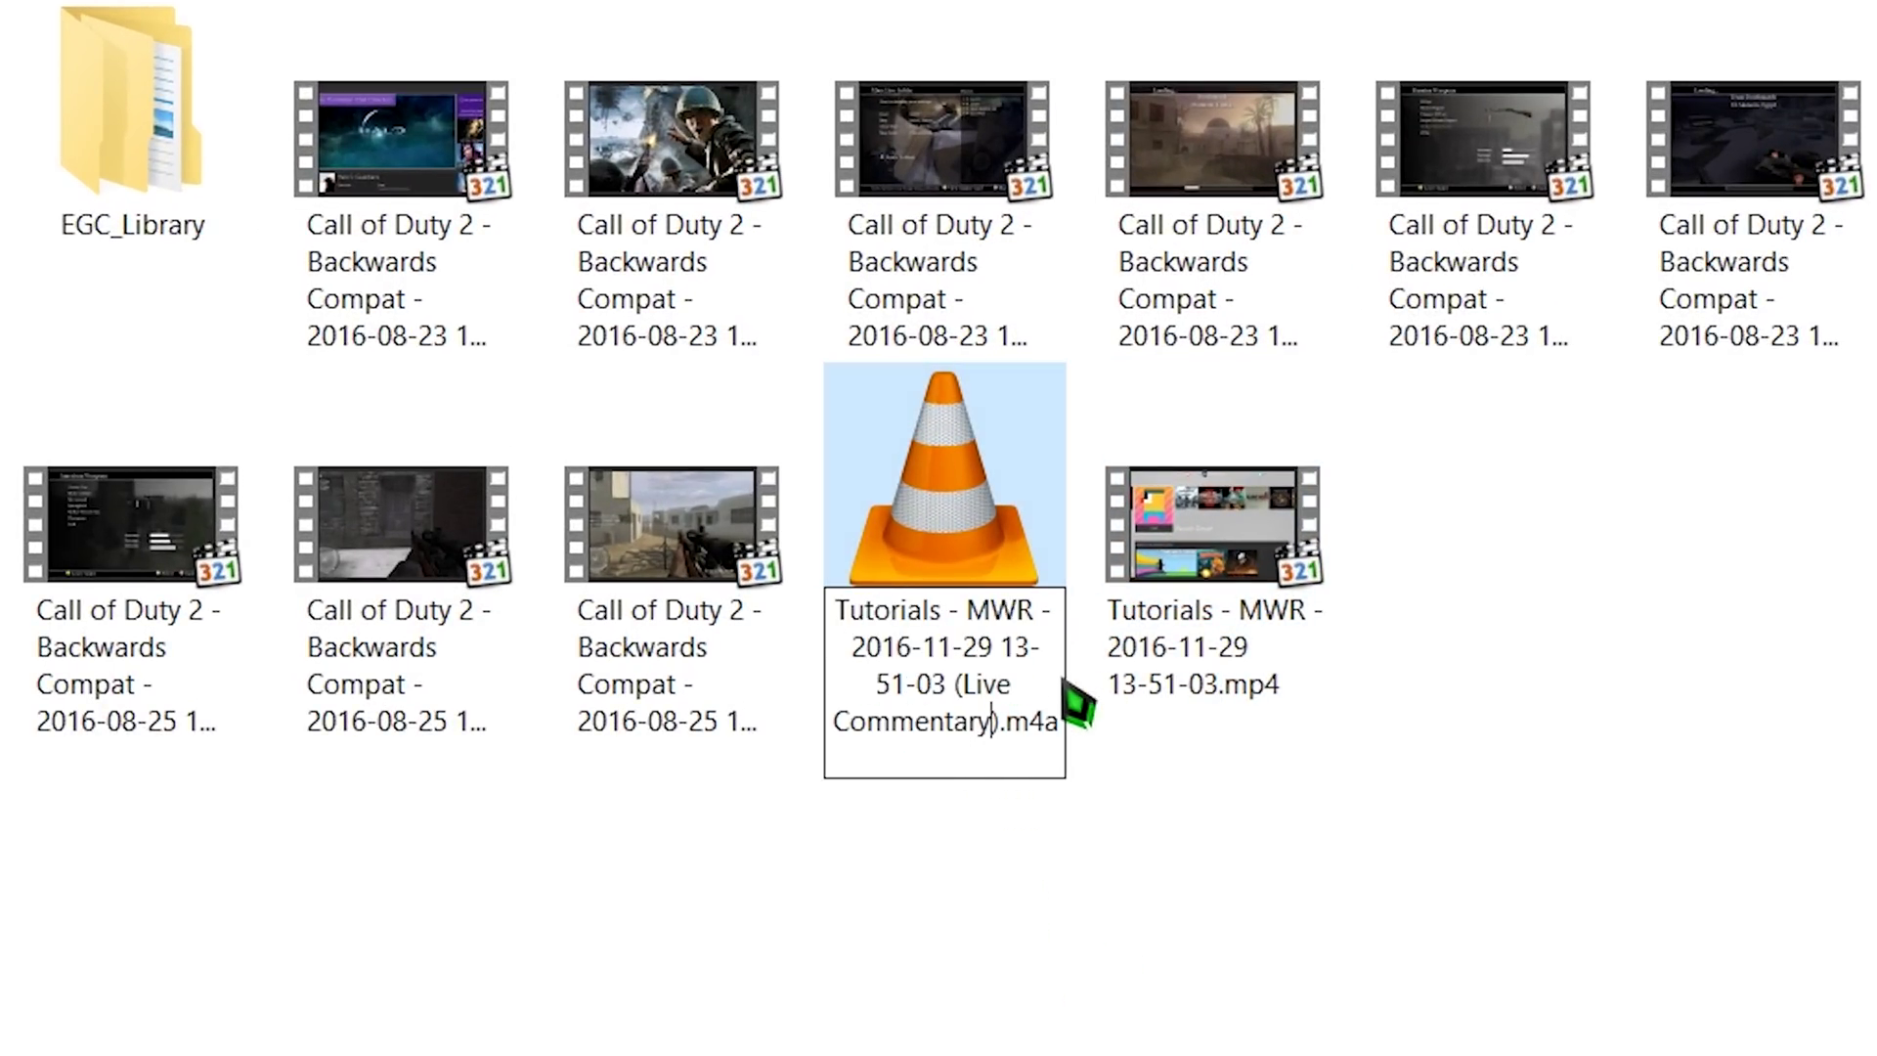
pyautogui.click(1204, 723)
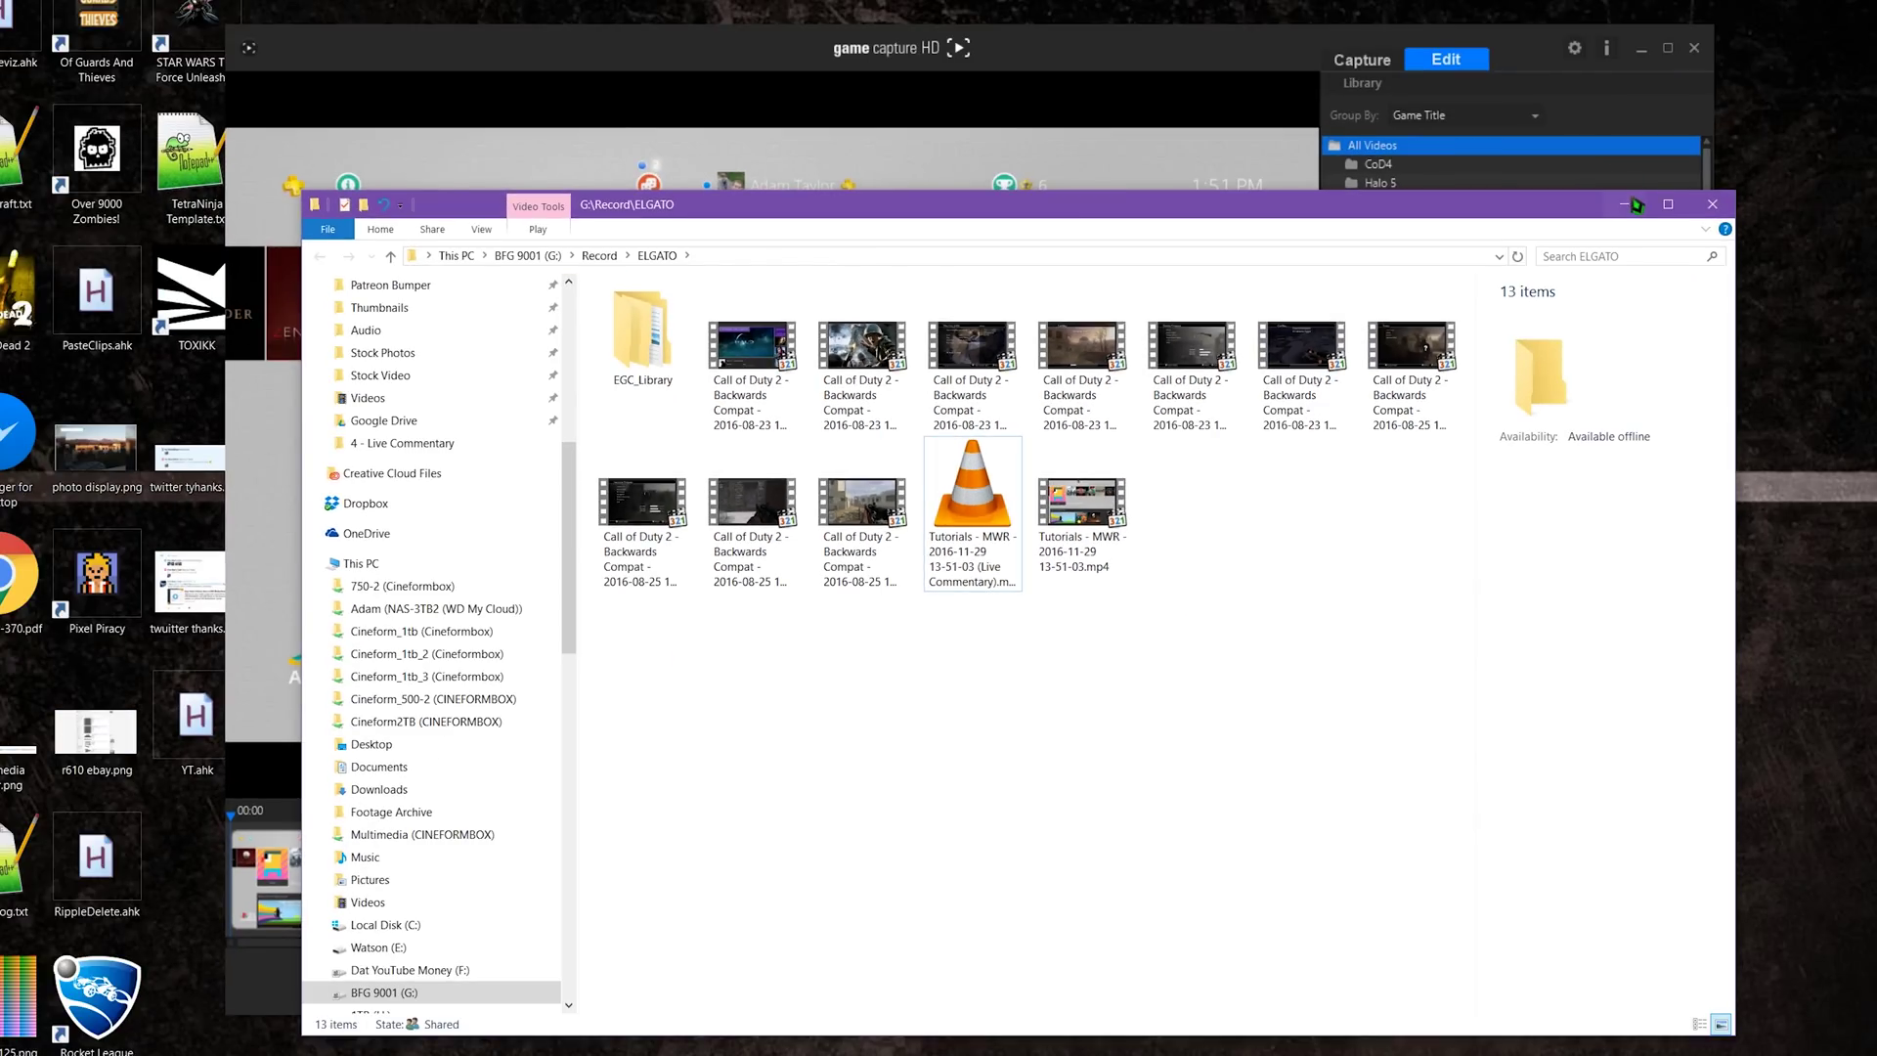
pyautogui.hotkey('alt', 'Tab')
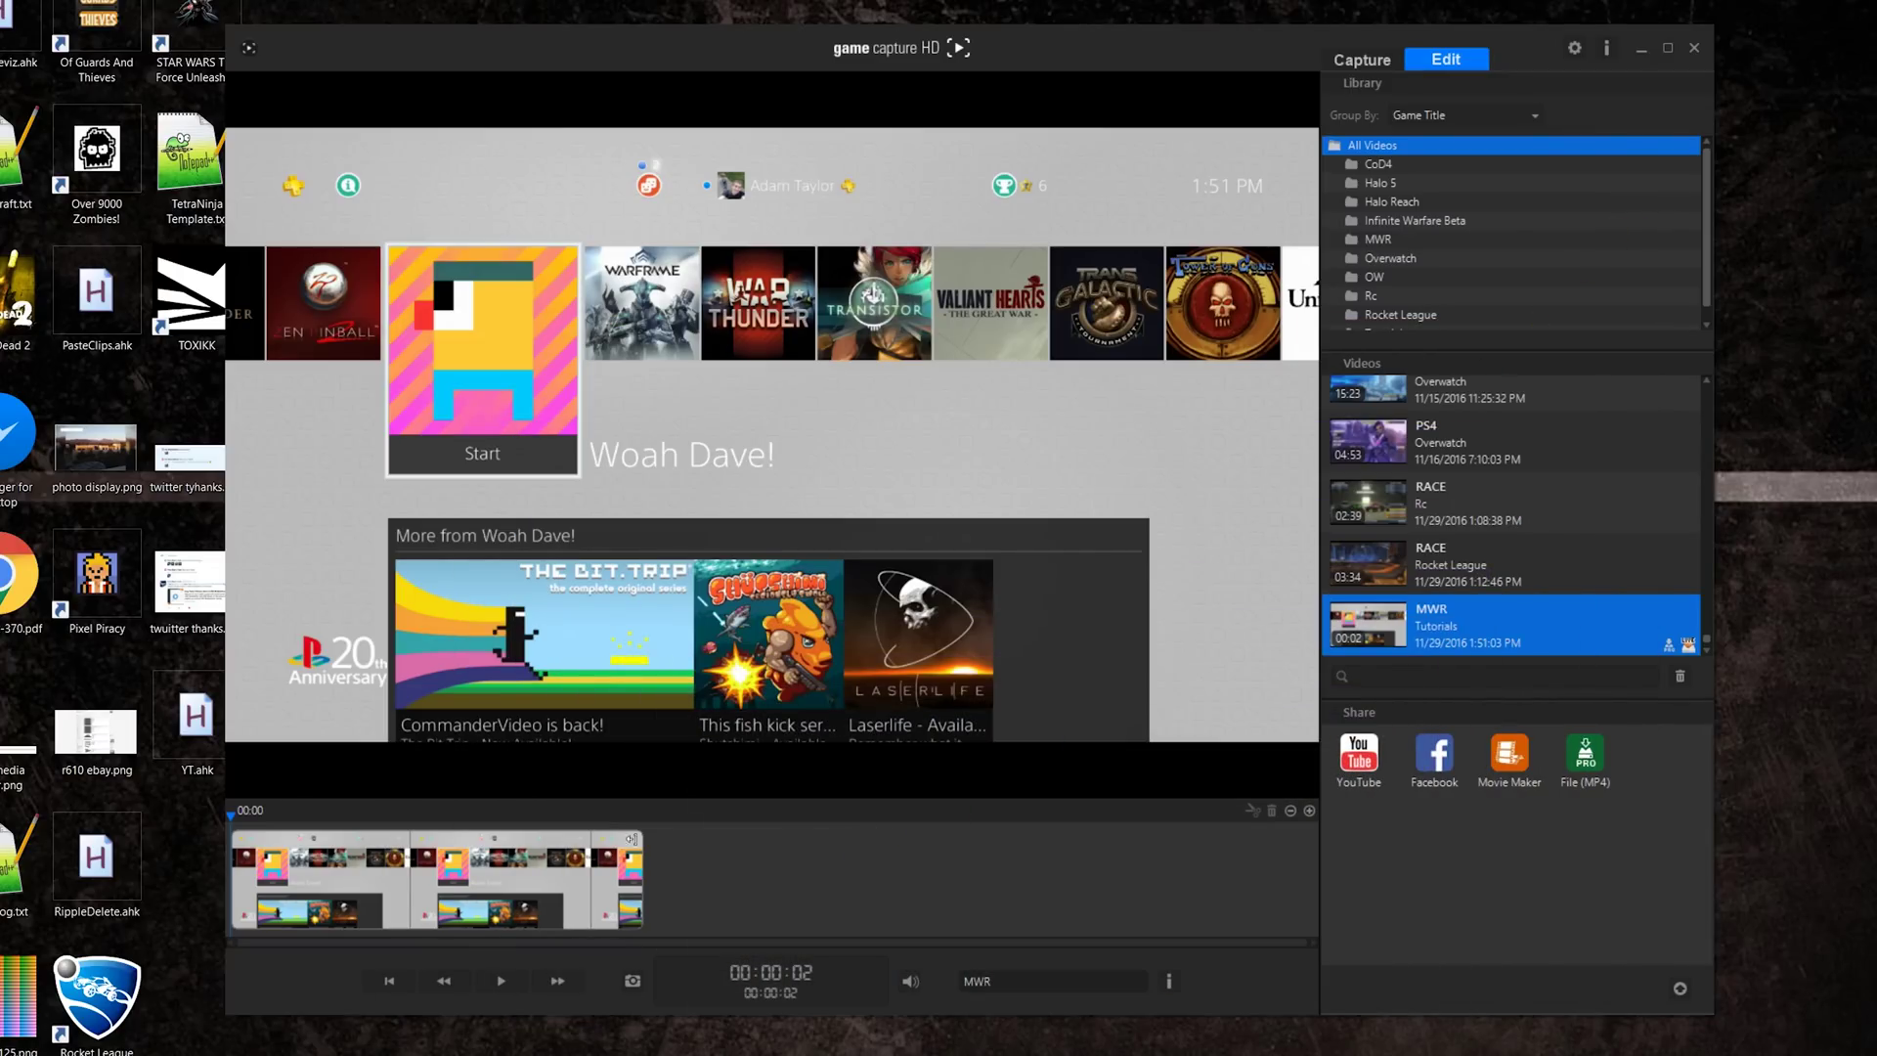
# Save only the live commentary of the MWR timeline clip as its own audio file.
pyautogui.click(453, 852)
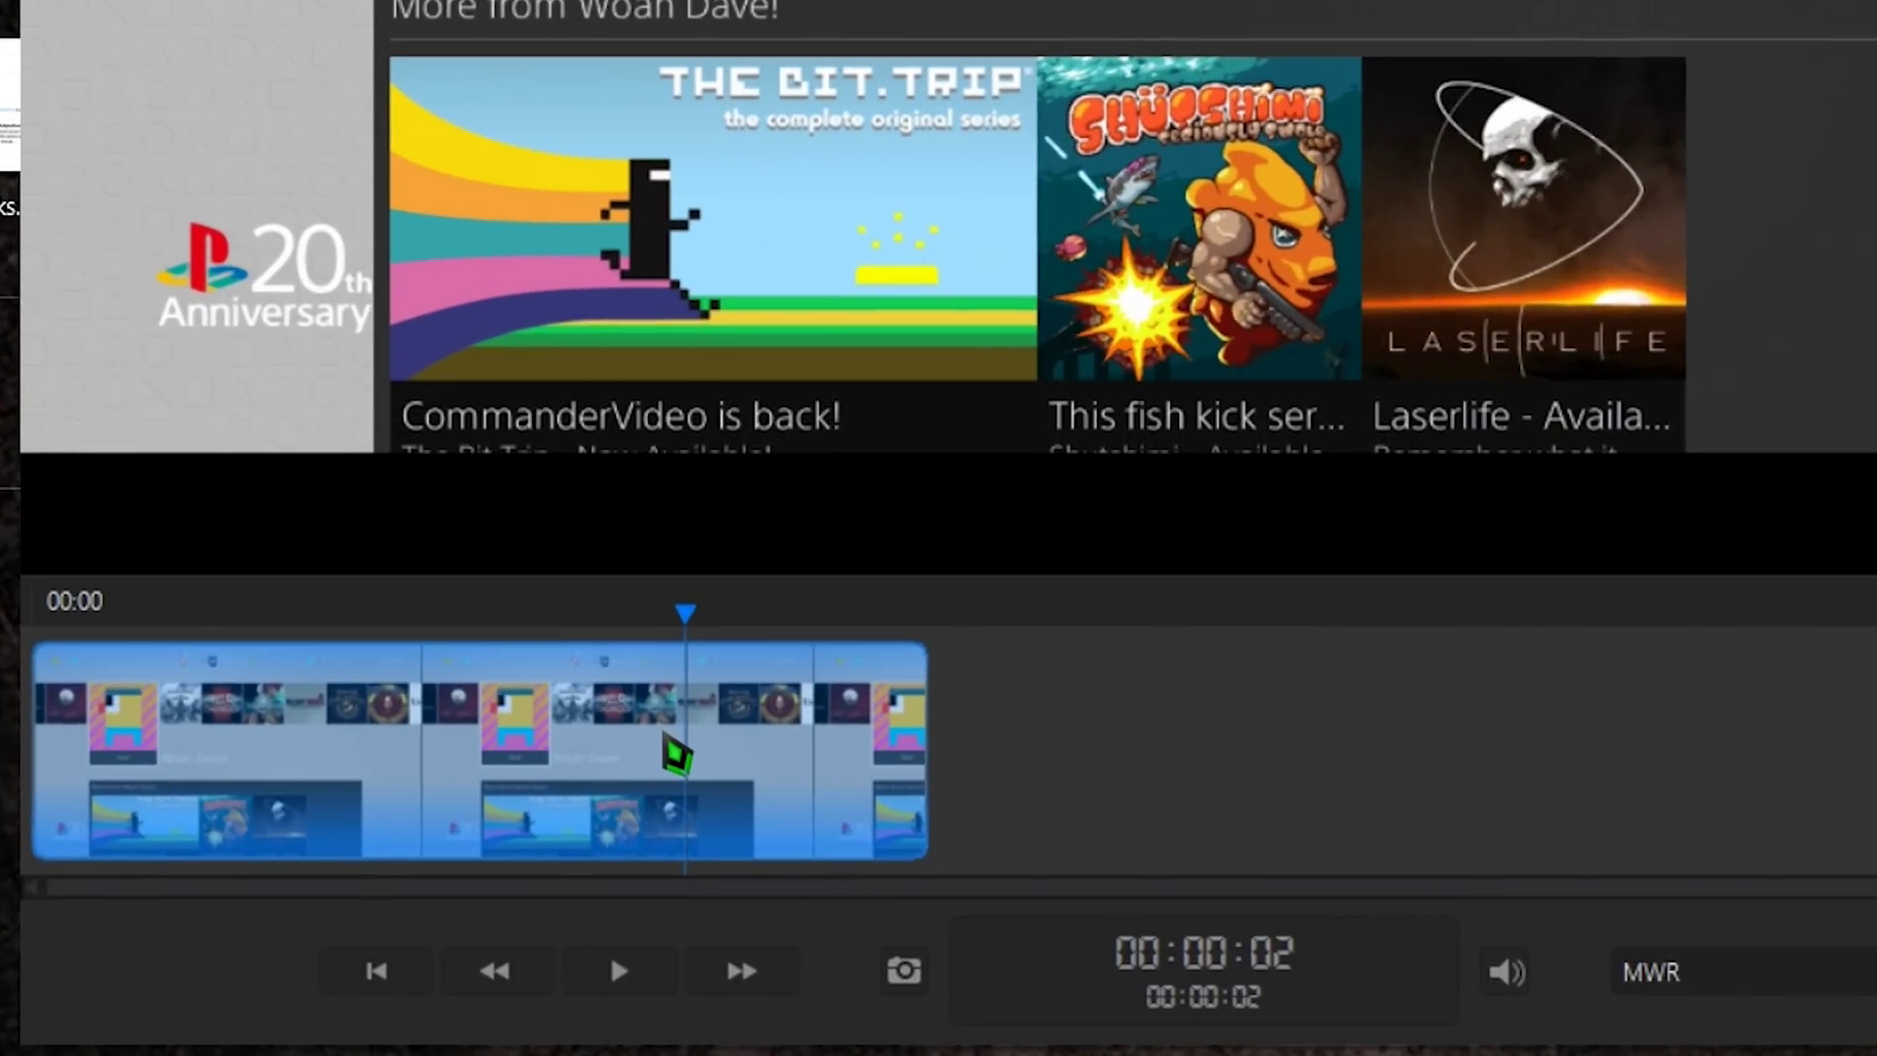
pyautogui.rightClick(526, 878)
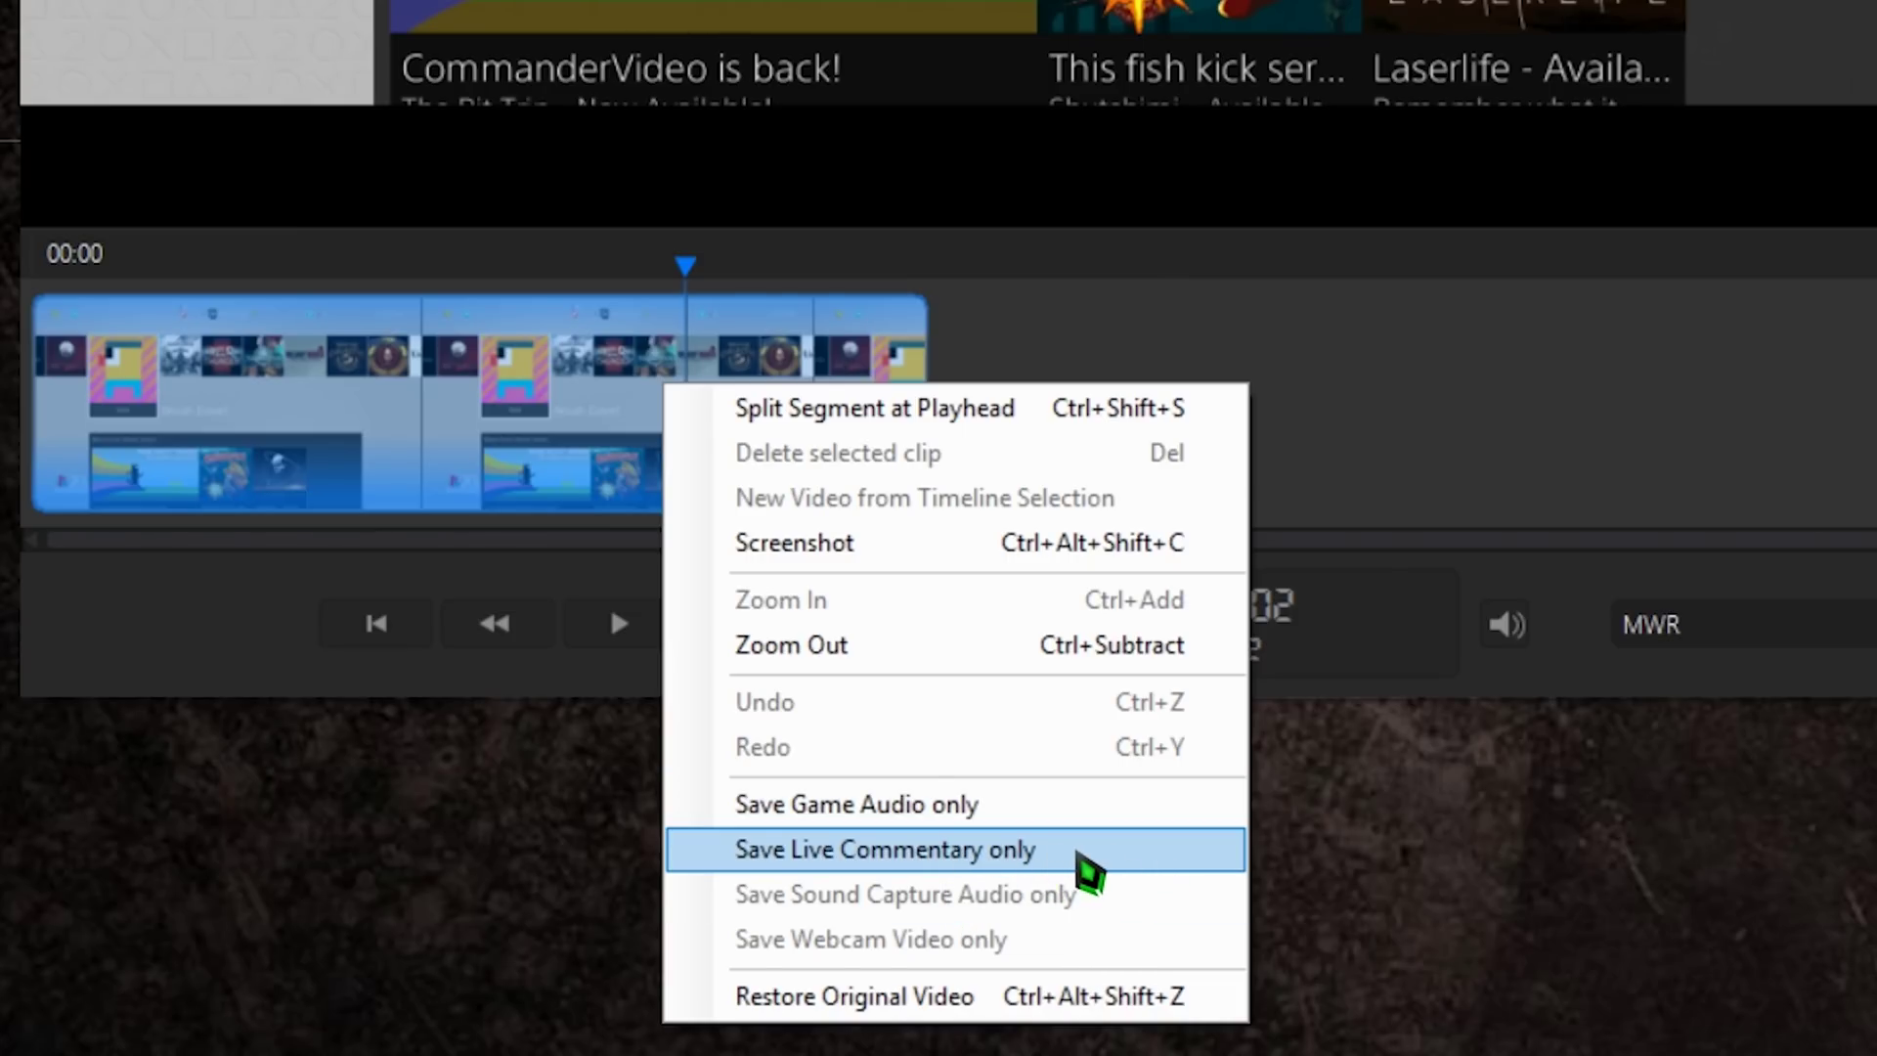
pyautogui.click(1081, 871)
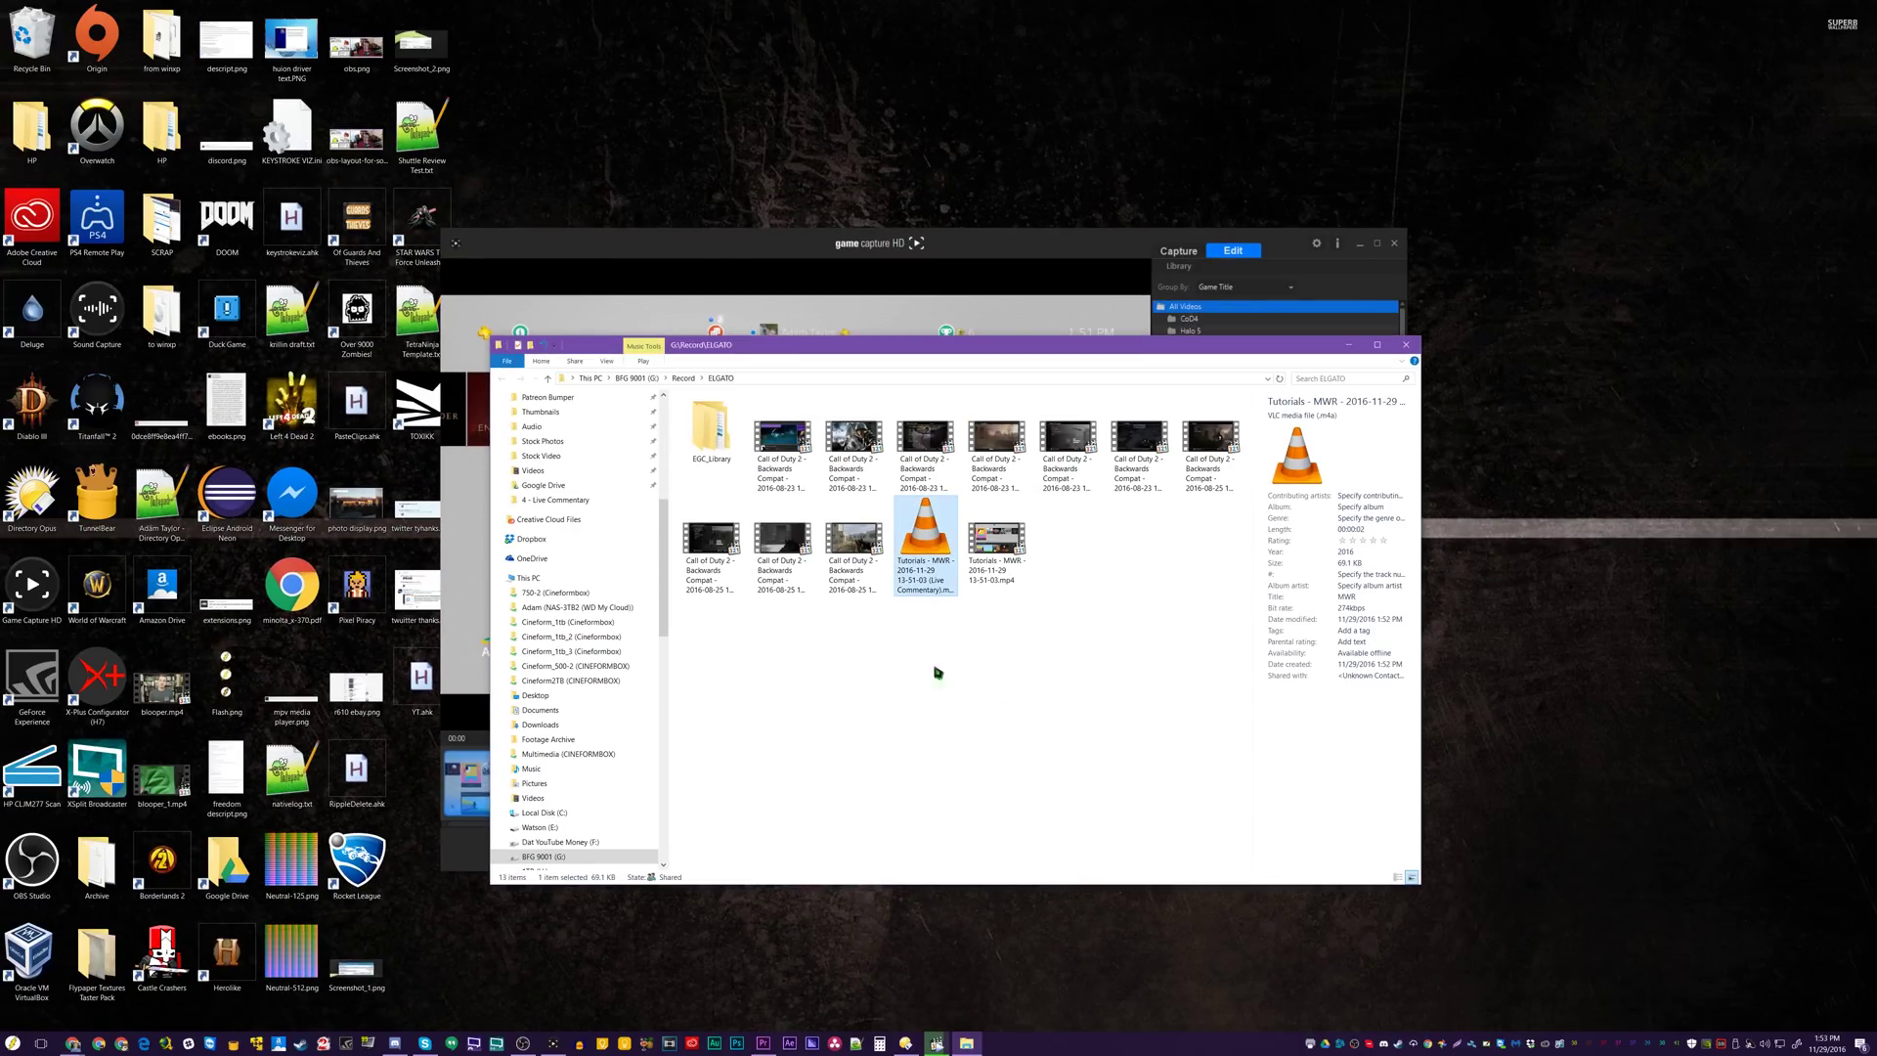
# Close the ELGATO Explorer window that holds the saved Live Commentary file.
pyautogui.click(993, 255)
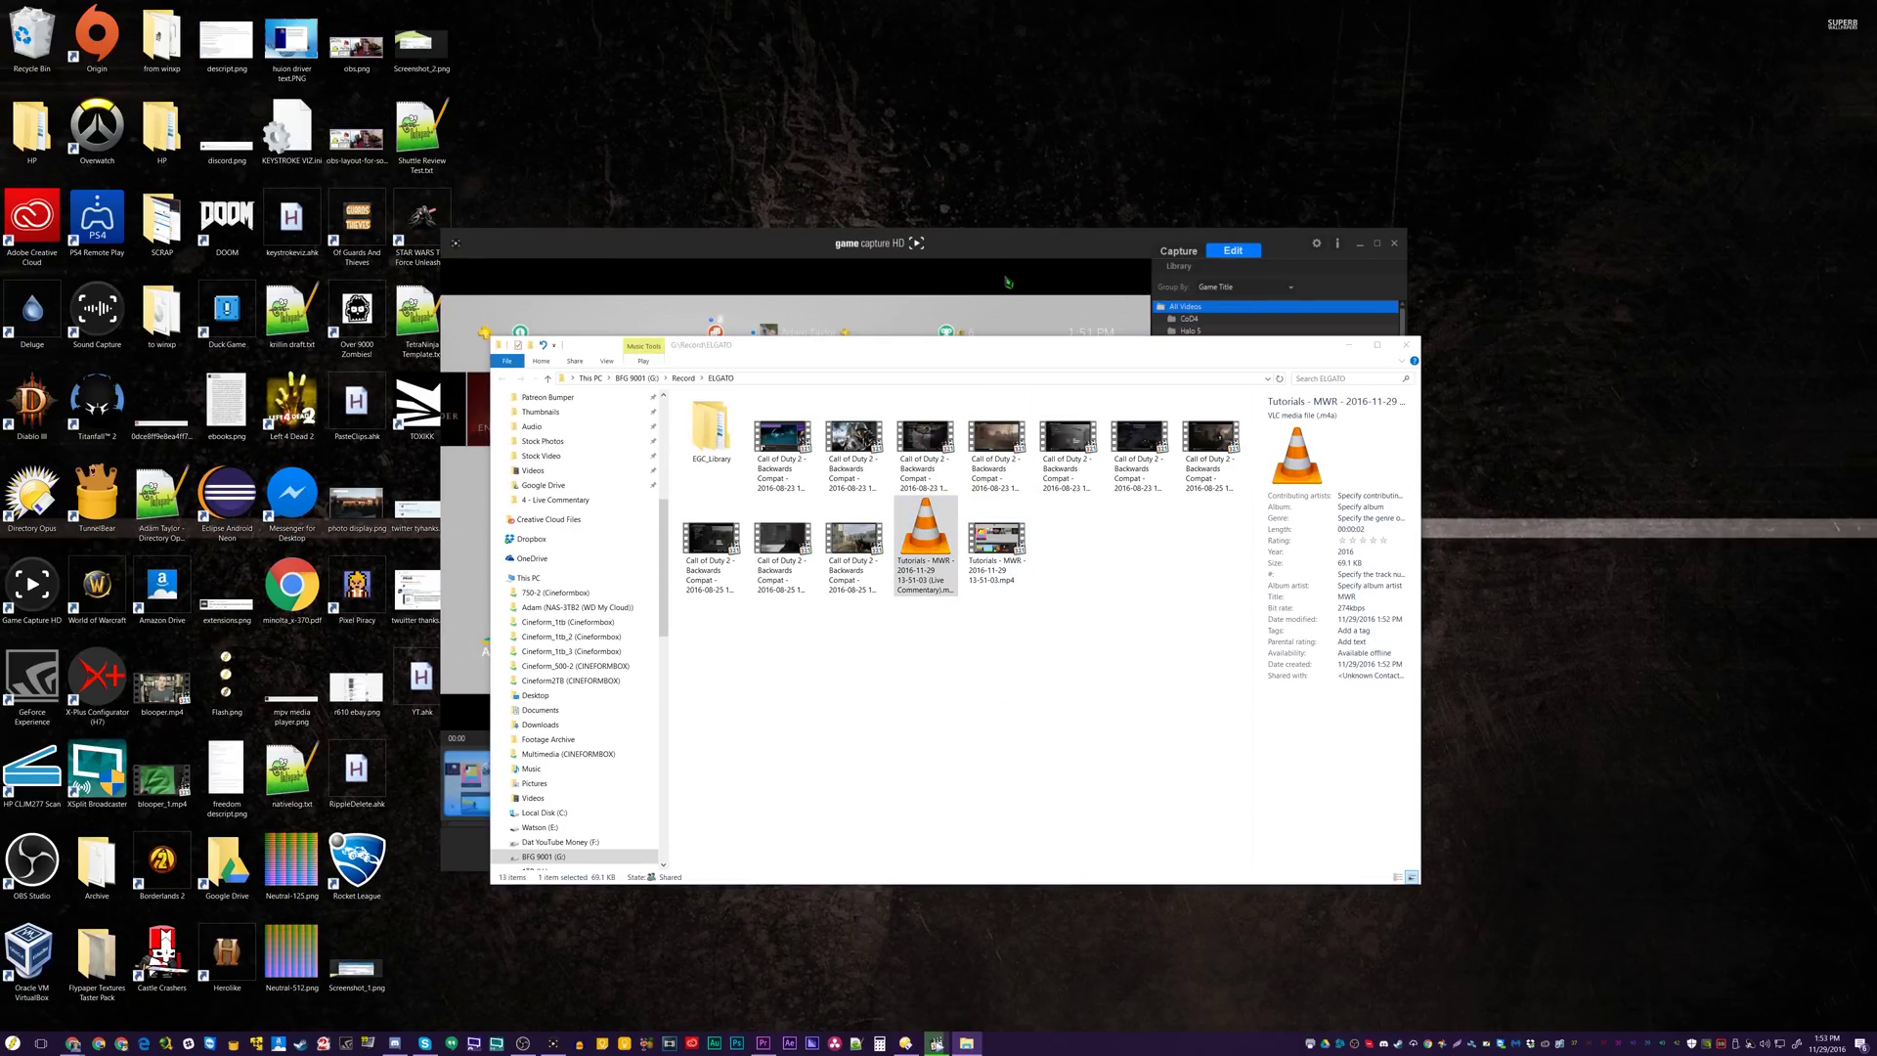
pyautogui.click(1362, 349)
pyautogui.click(1404, 346)
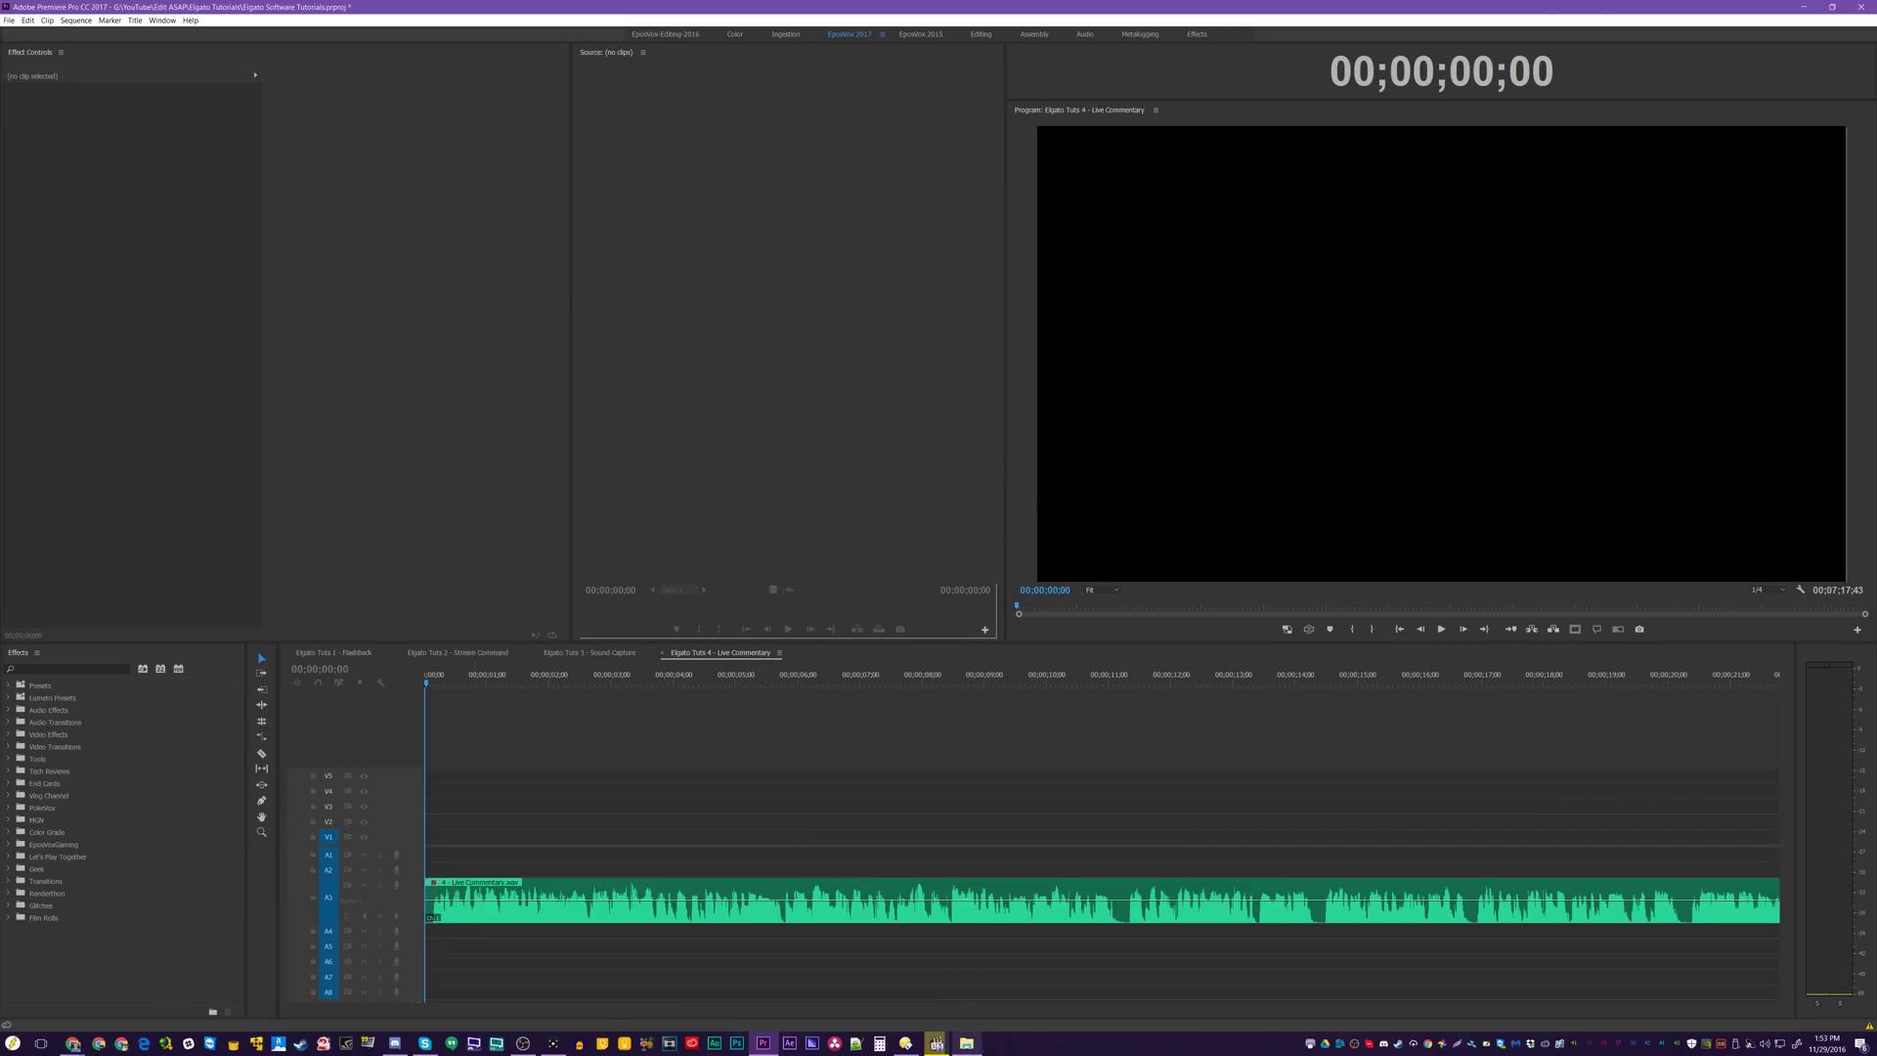
# Drag the MWR mp4 into the Live Commentary sequence onto V1 and A1, then delete the selected clip.
pyautogui.click(966, 1042)
pyautogui.moveTo(996, 543); pyautogui.dragTo(641, 838)
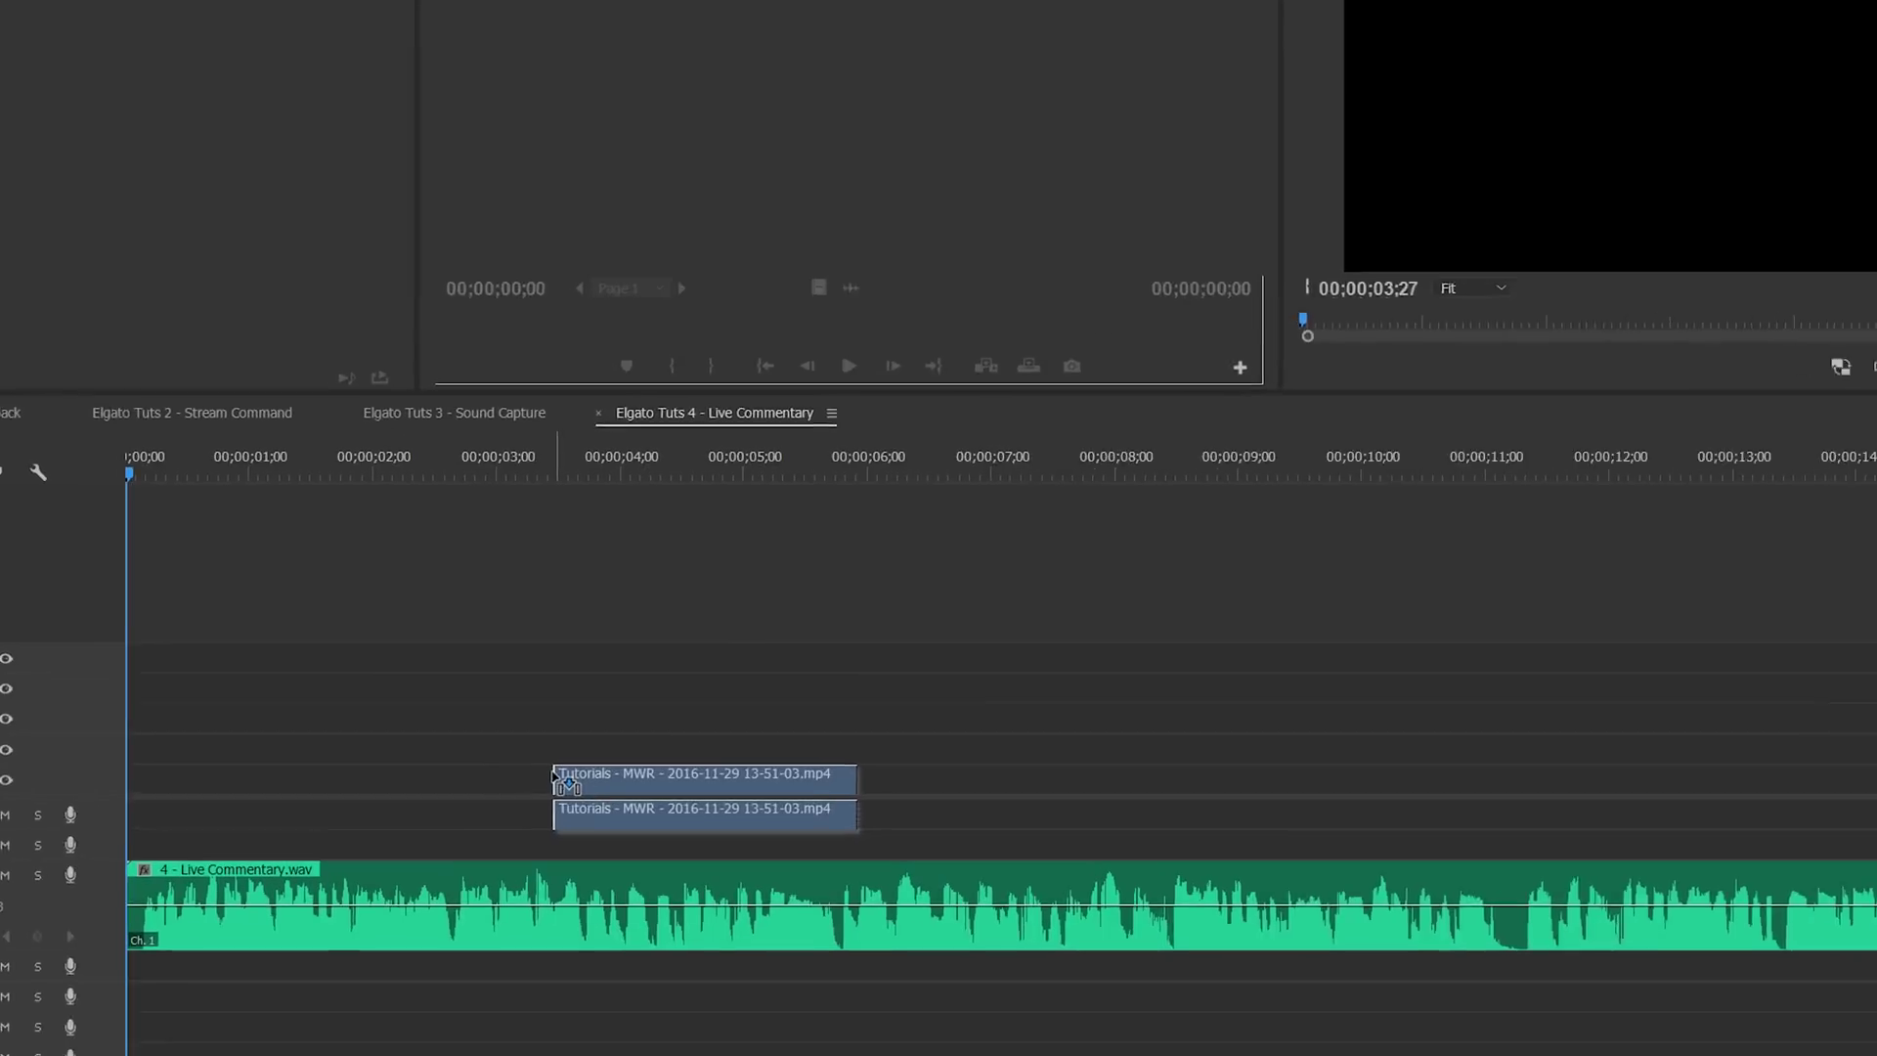
pyautogui.moveTo(675, 683); pyautogui.dragTo(731, 684)
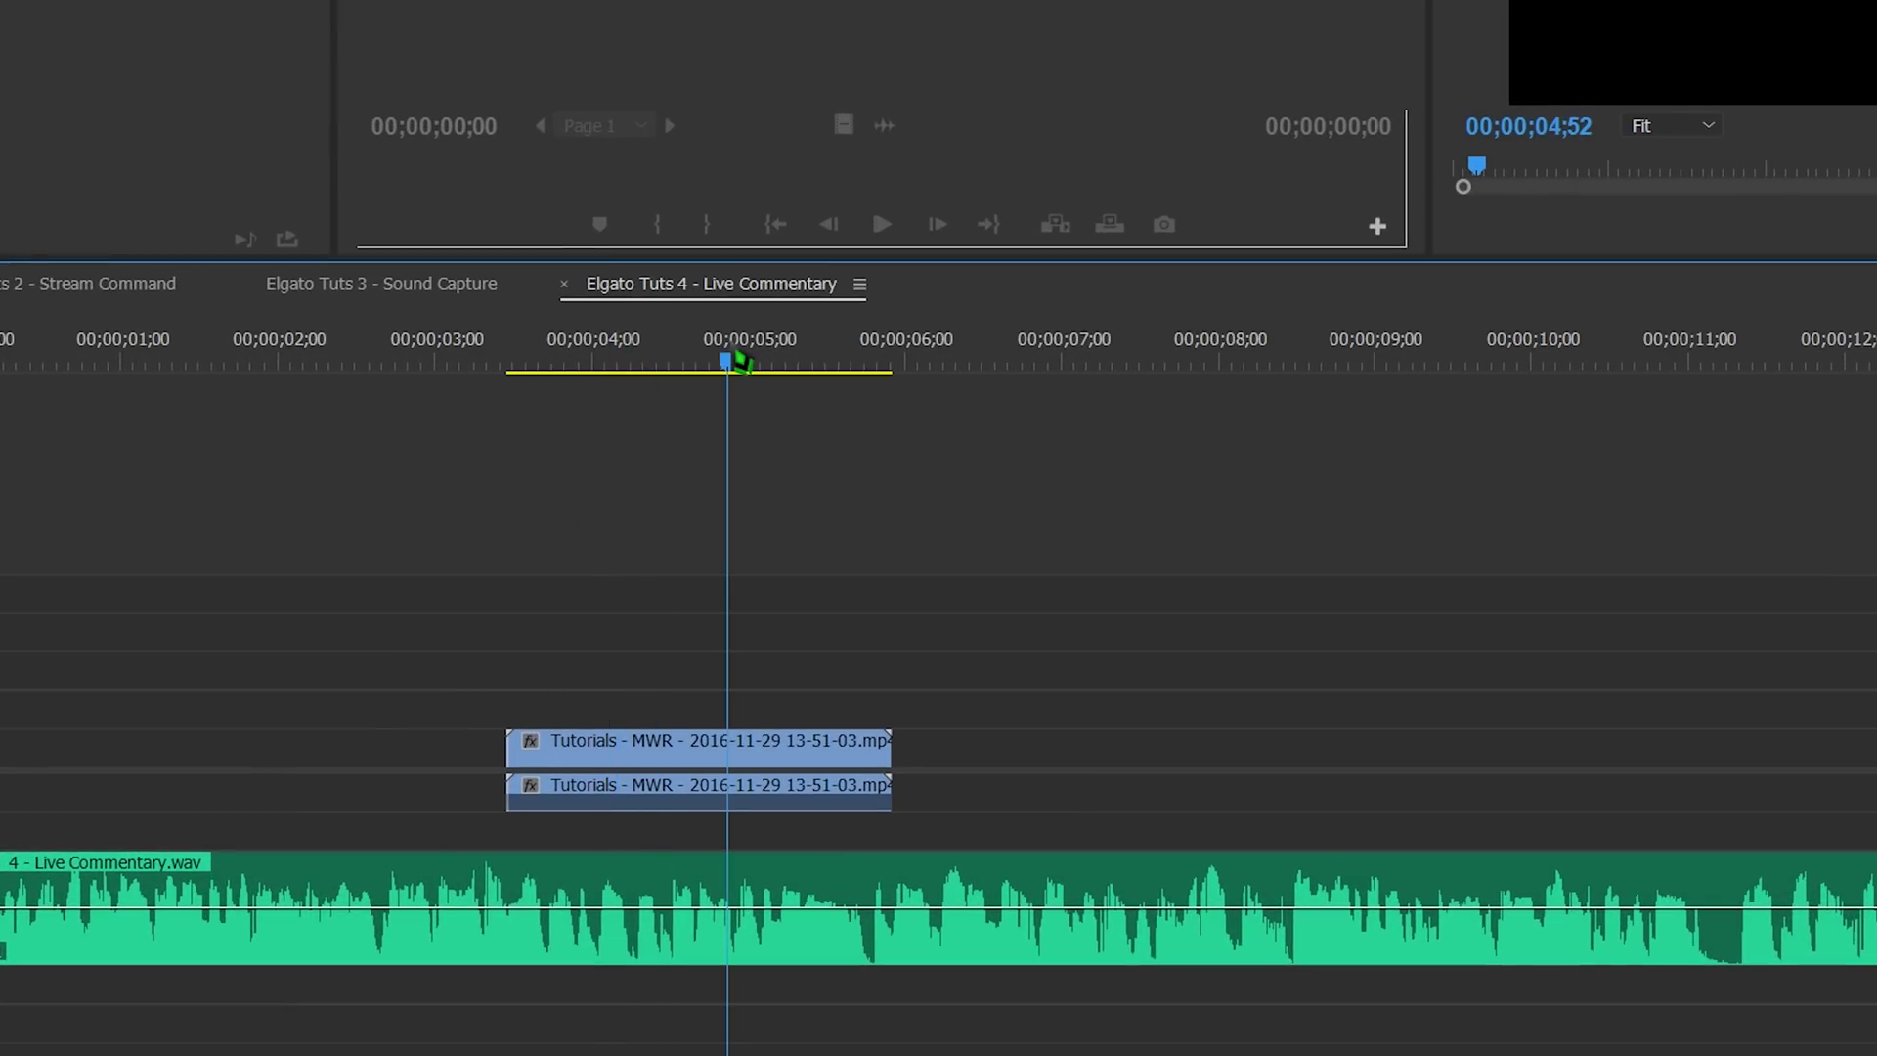
pyautogui.click(816, 760)
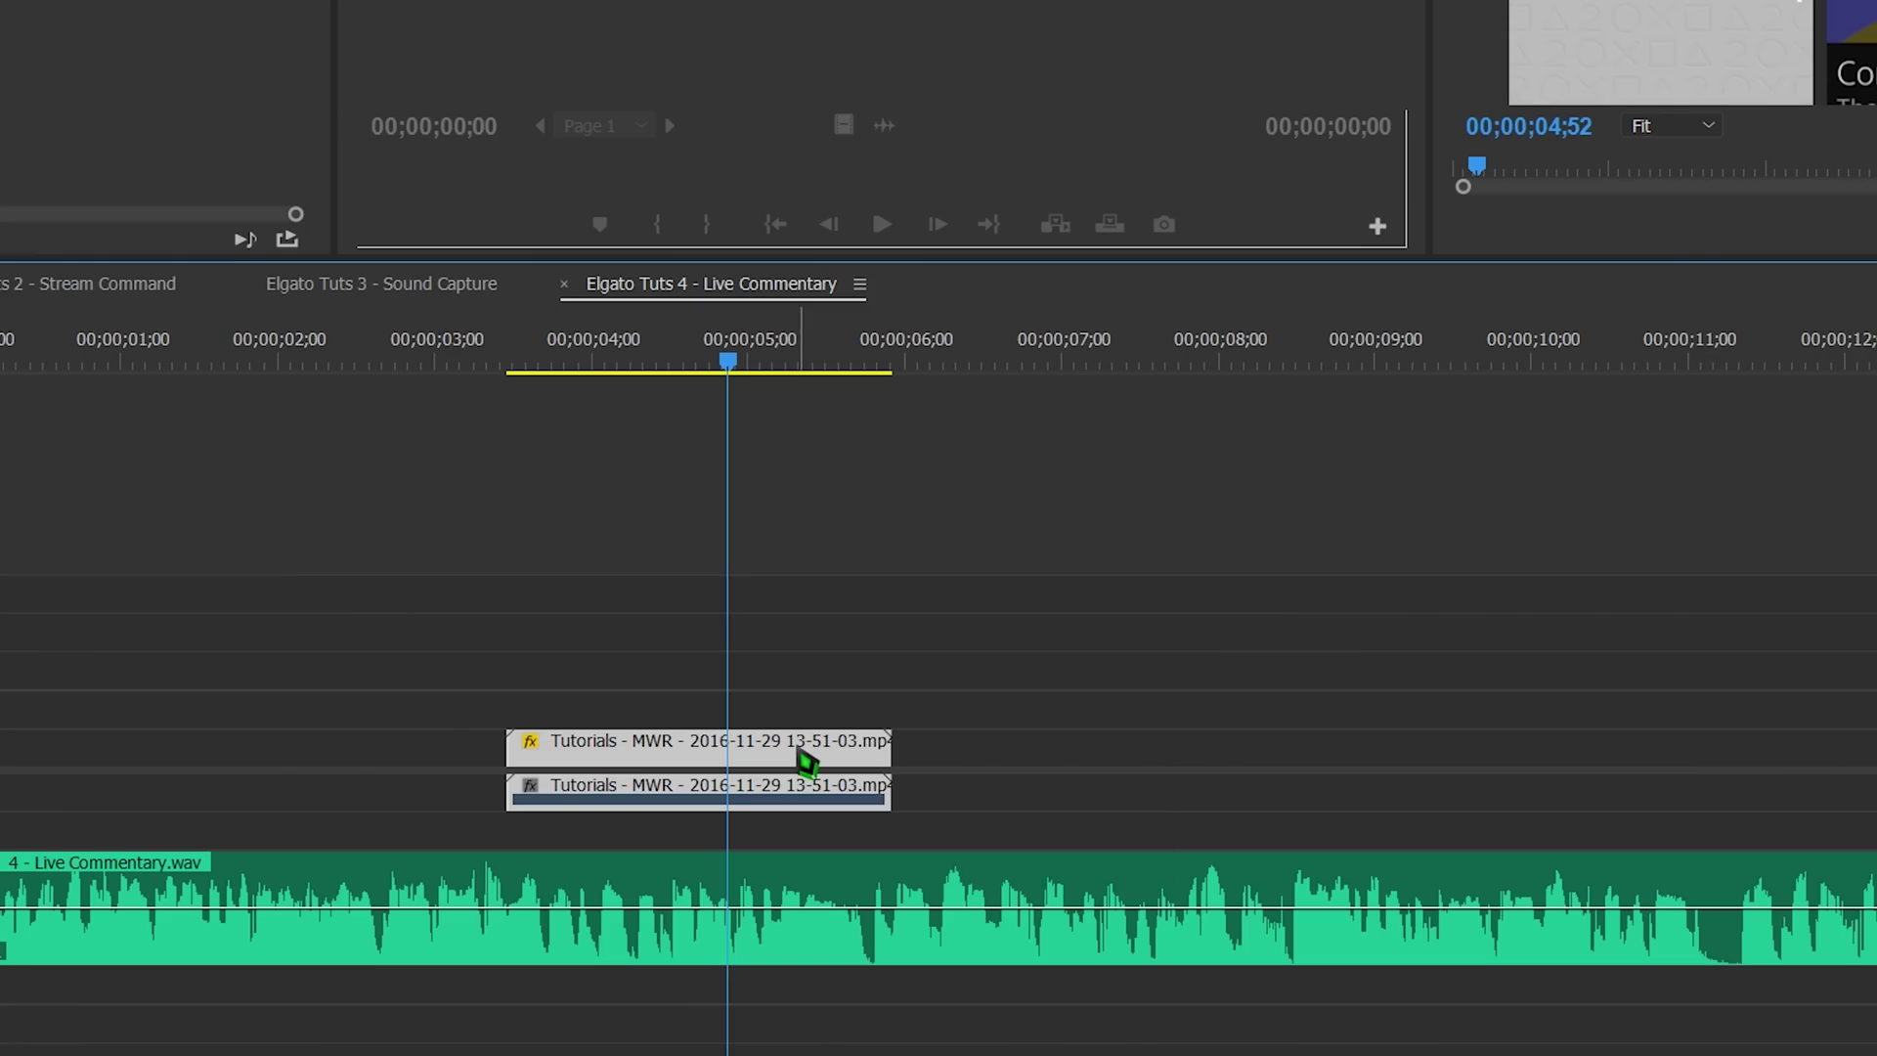
pyautogui.press('Delete')
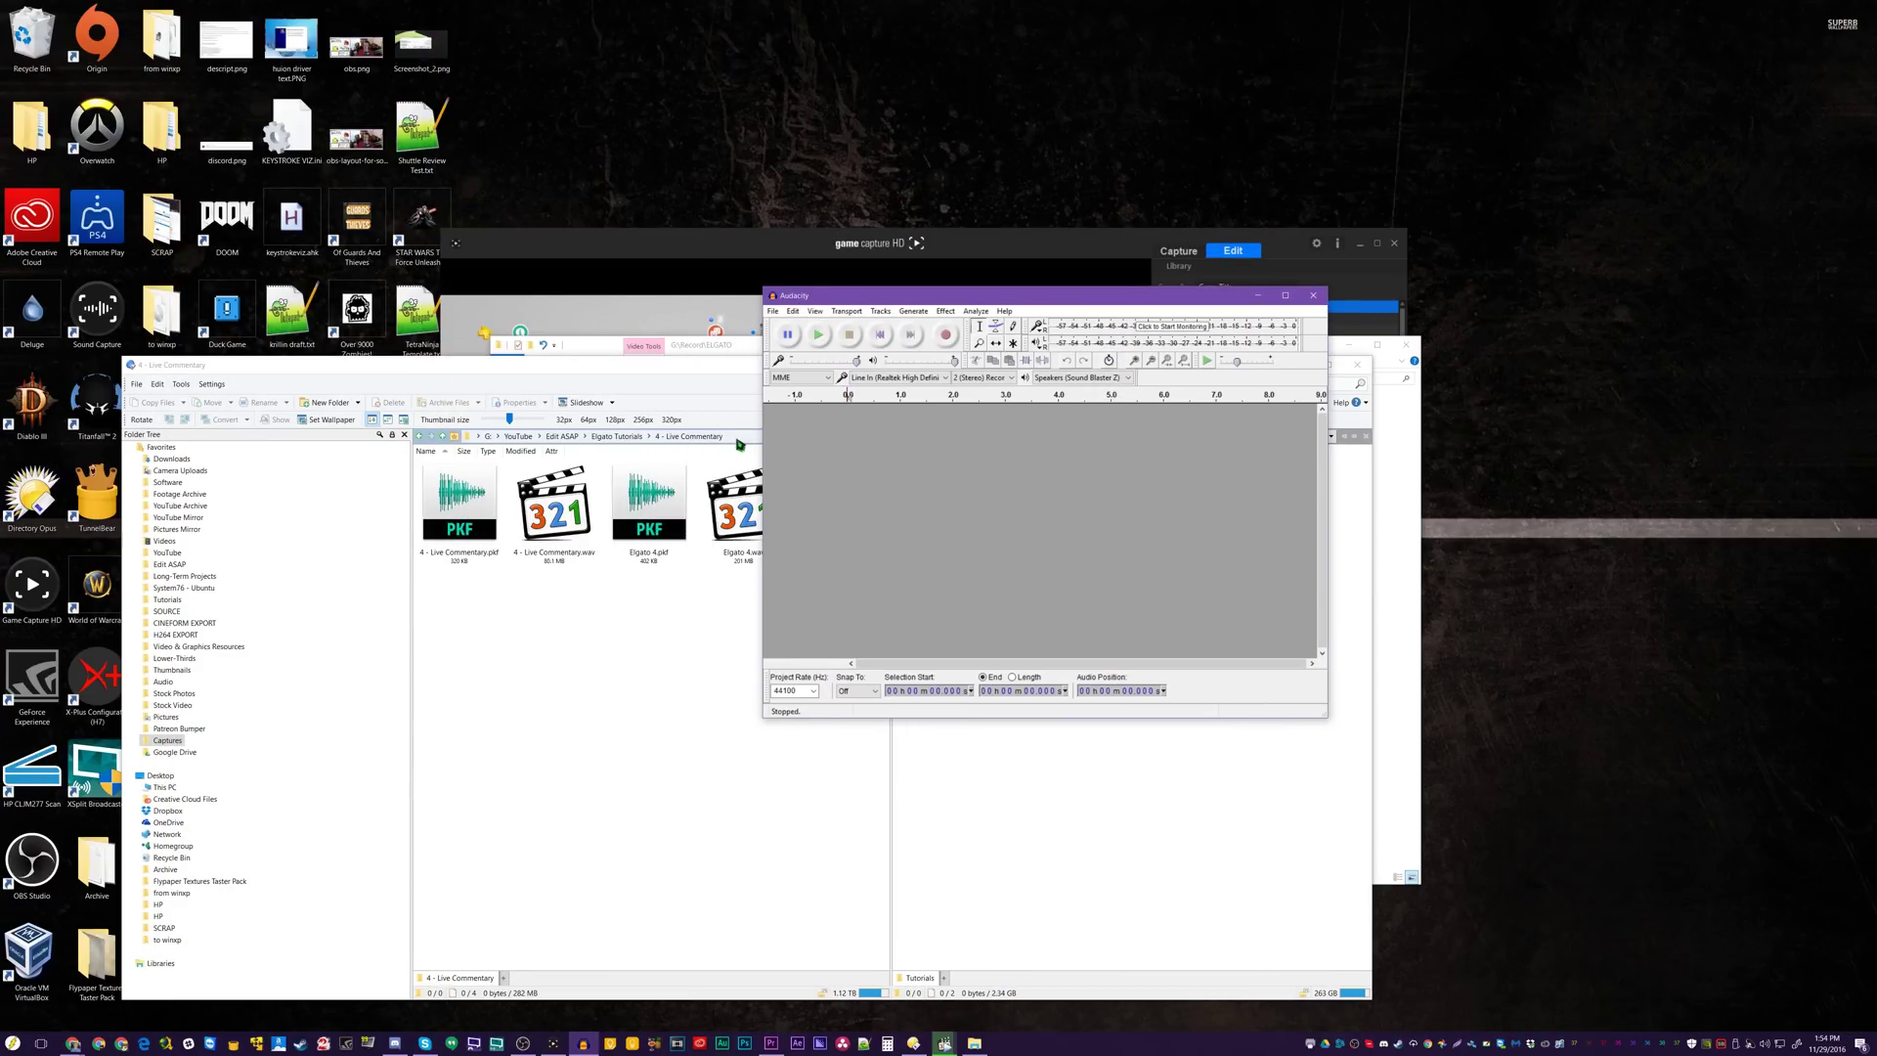
# Move the ELGATO folder window aside, select the Live Commentary .m4a, and dismiss the import error.
pyautogui.click(701, 359)
pyautogui.moveTo(937, 349); pyautogui.dragTo(541, 449)
pyautogui.click(528, 640)
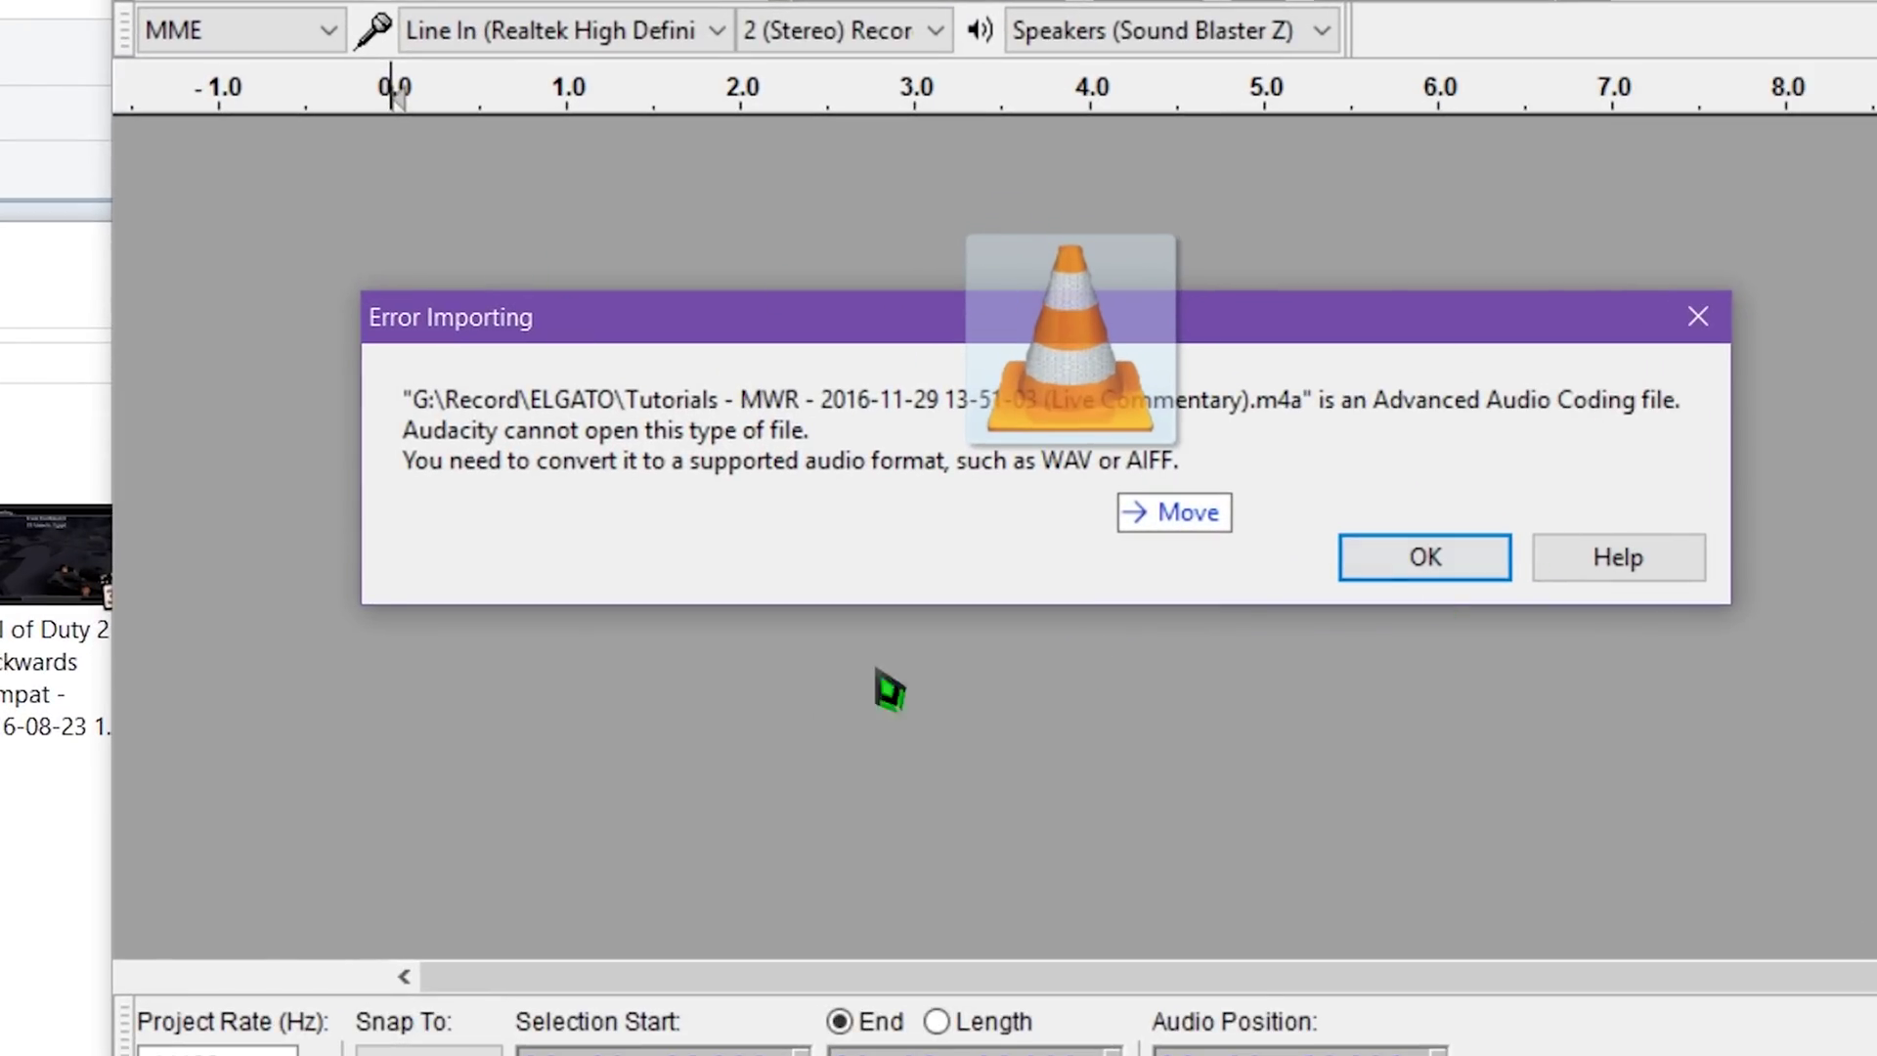
pyautogui.click(1466, 572)
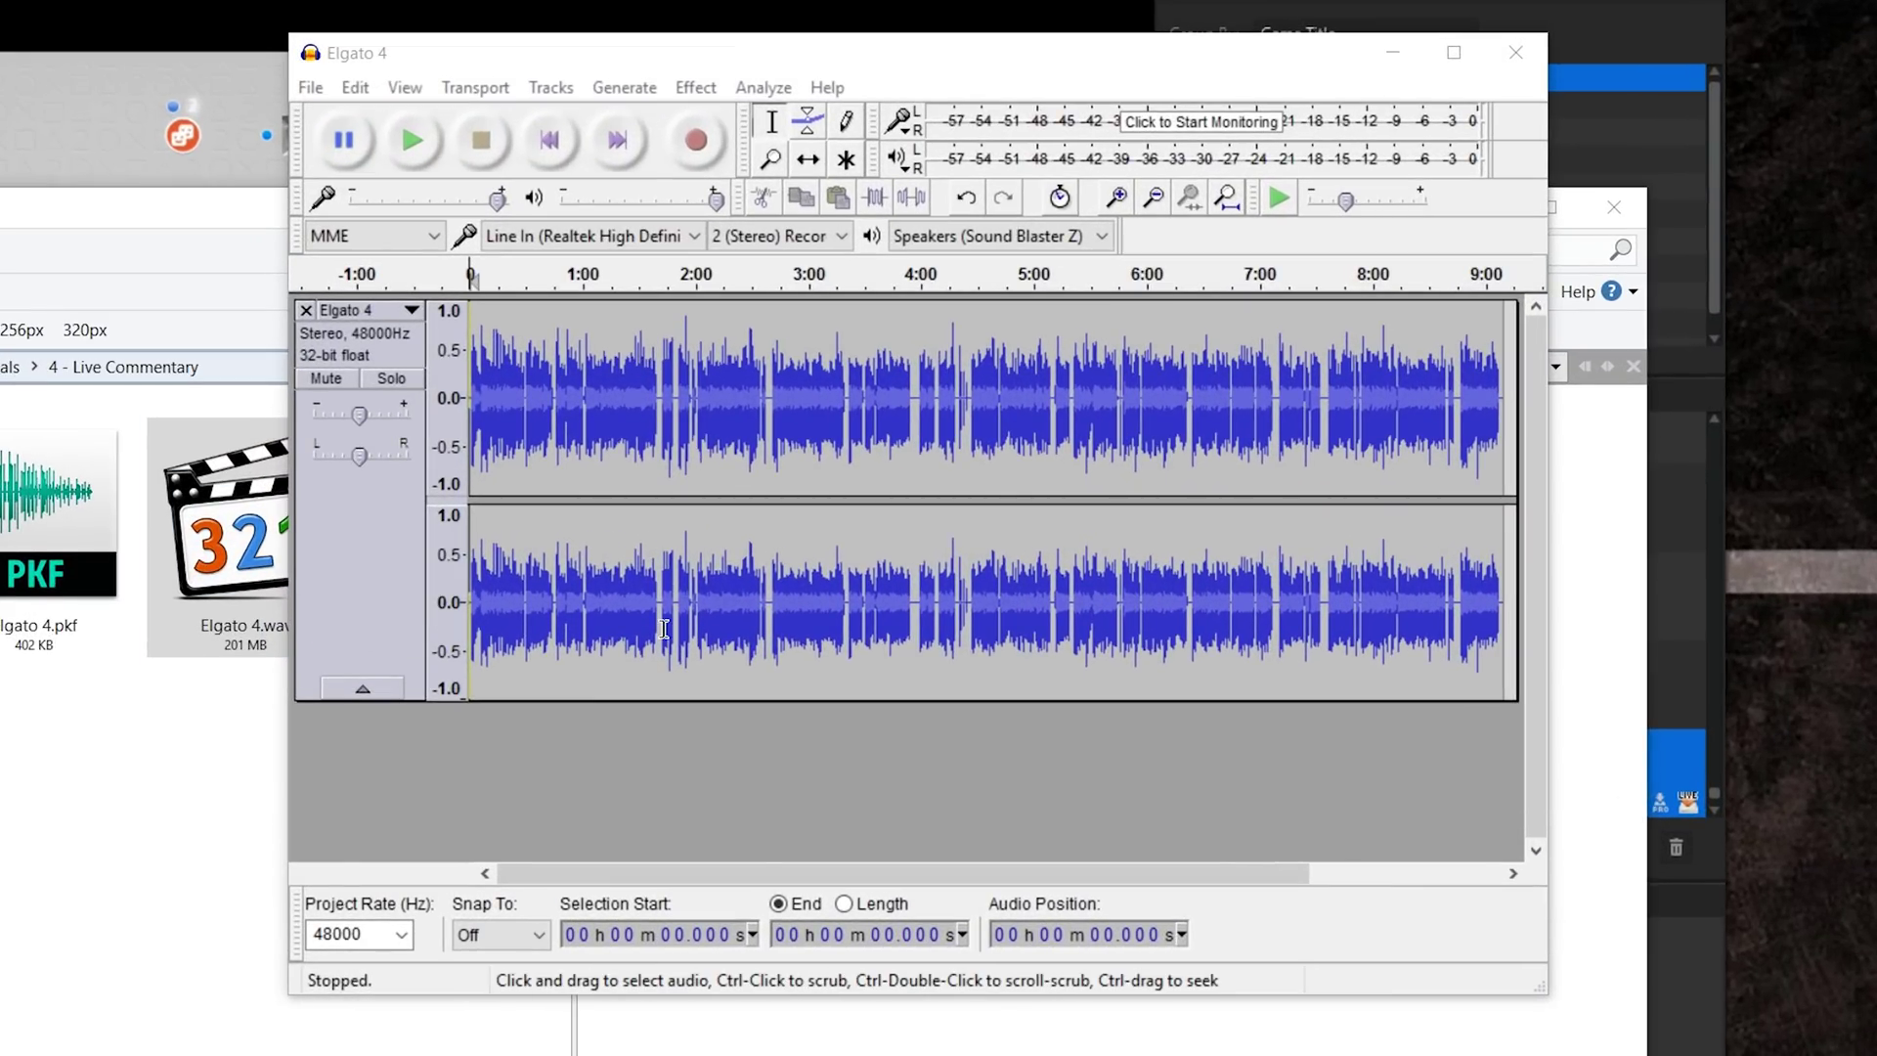
# In the Elgato 4 project, split the stereo track to mono and remove the second track.
pyautogui.click(670, 514)
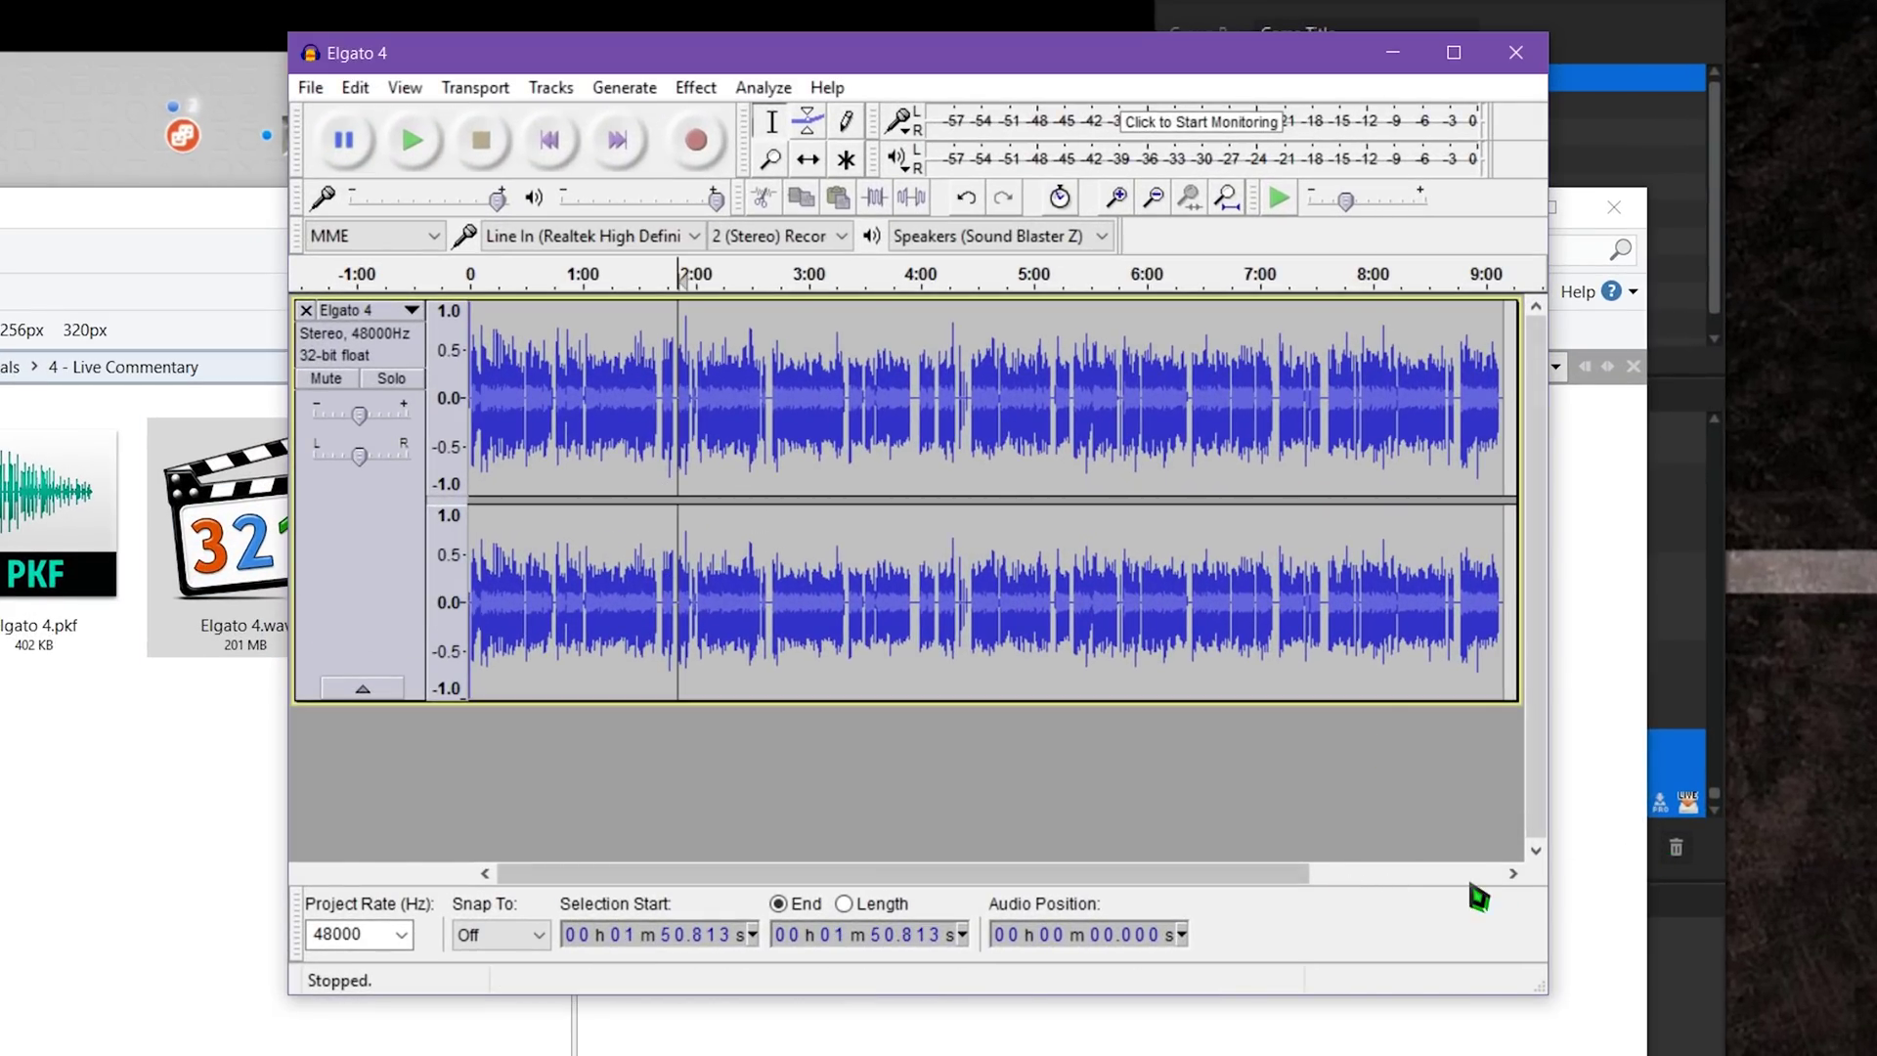
pyautogui.click(1512, 875)
pyautogui.moveTo(1308, 875); pyautogui.dragTo(553, 841)
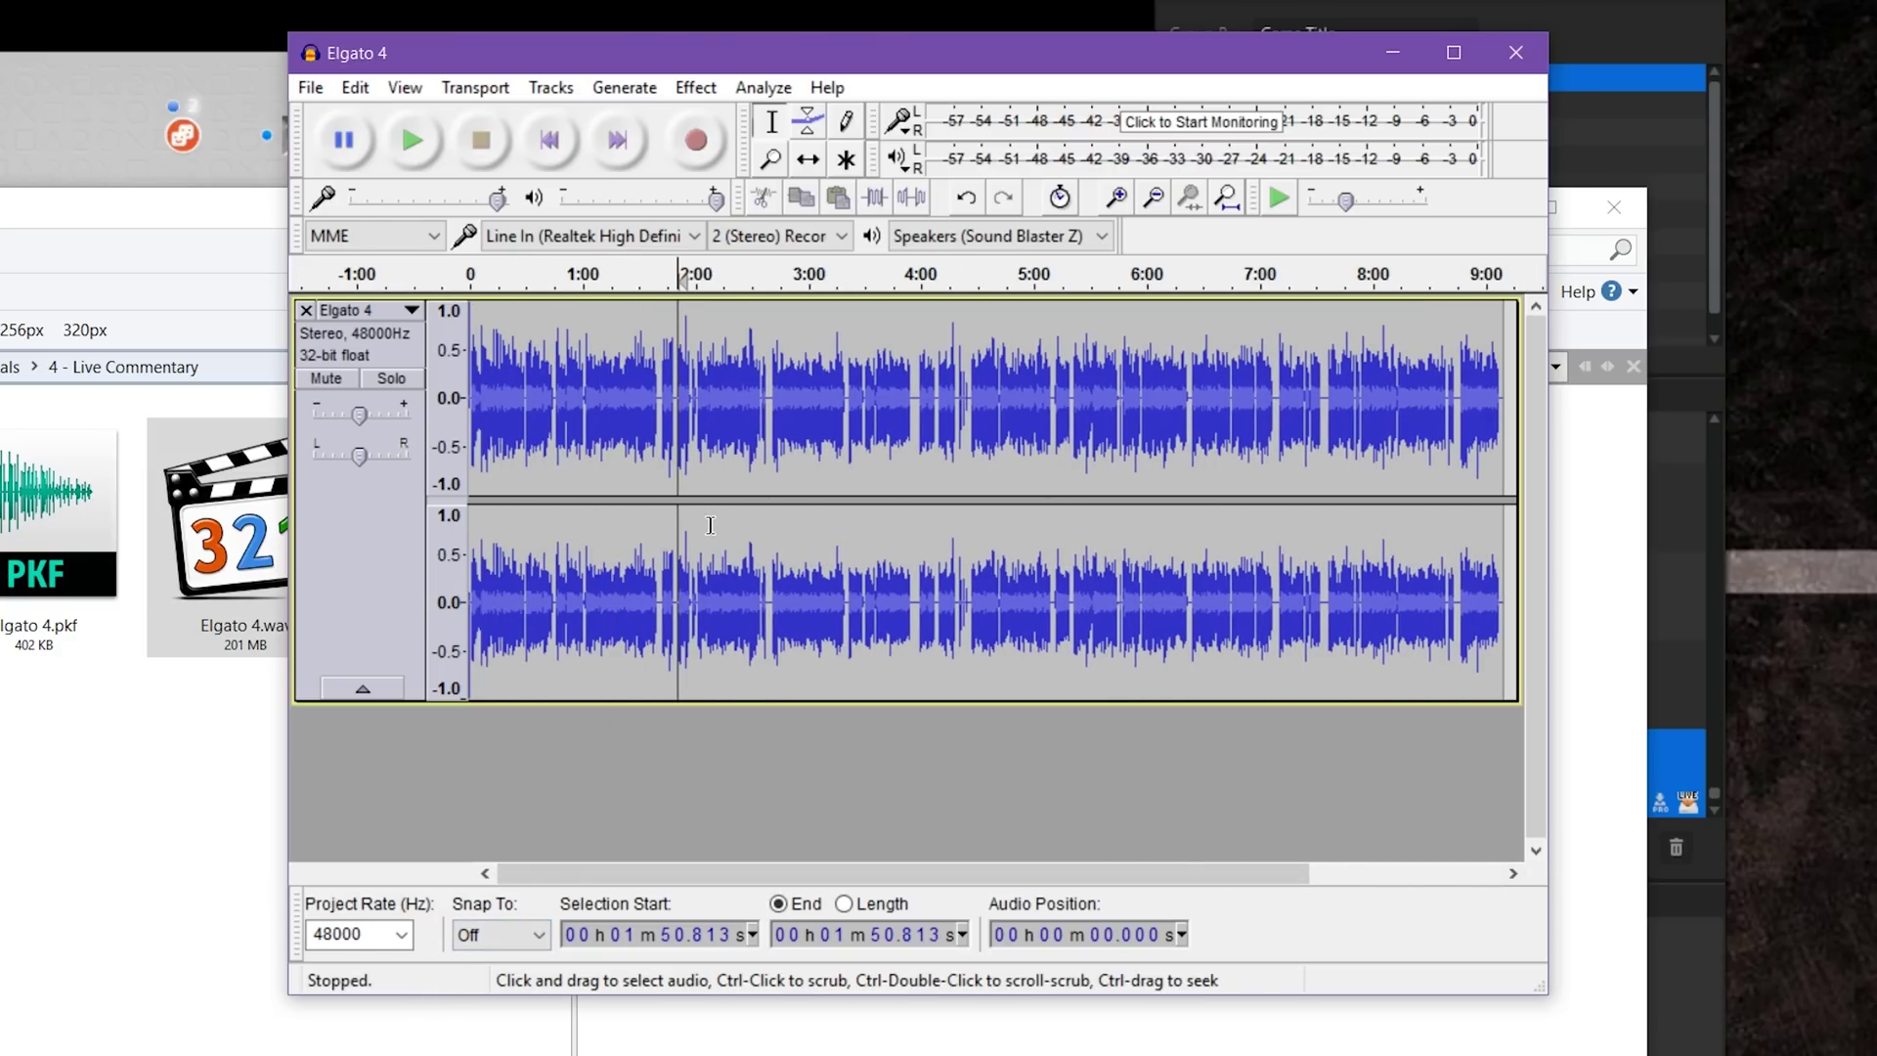
pyautogui.click(411, 311)
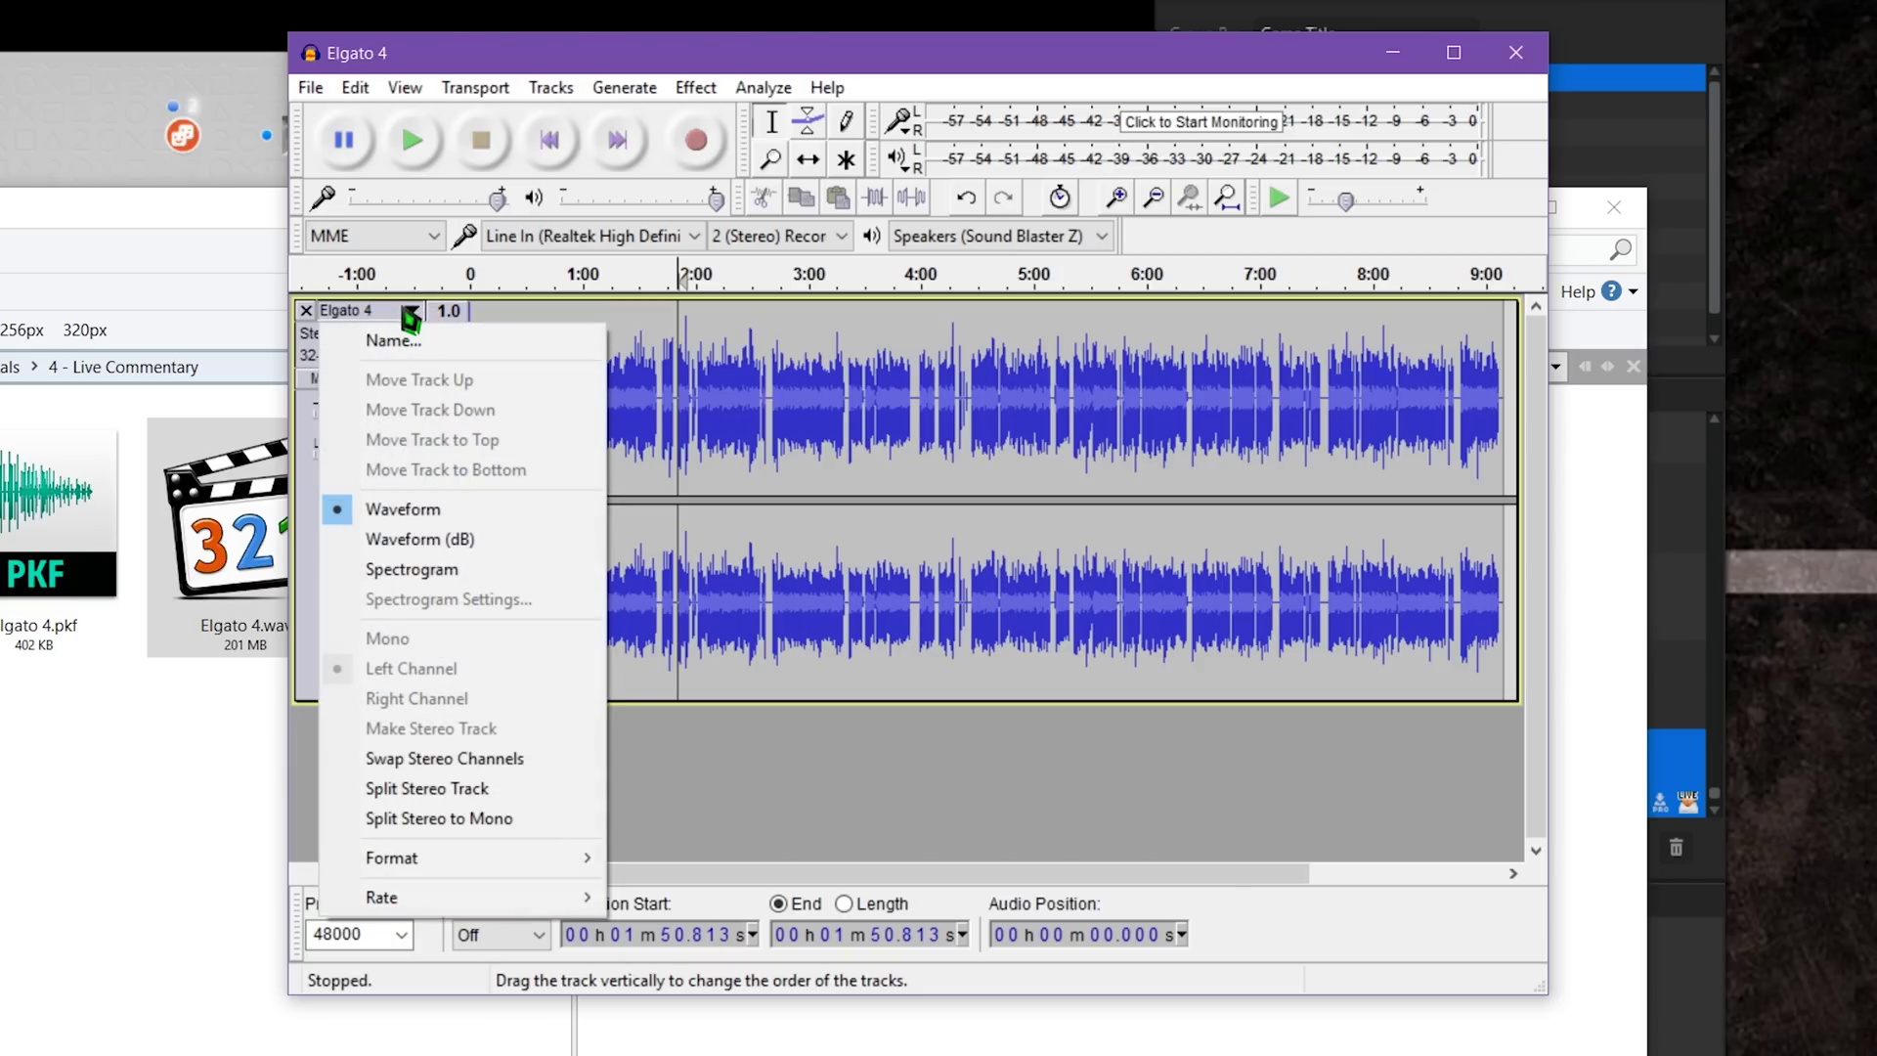
pyautogui.click(474, 818)
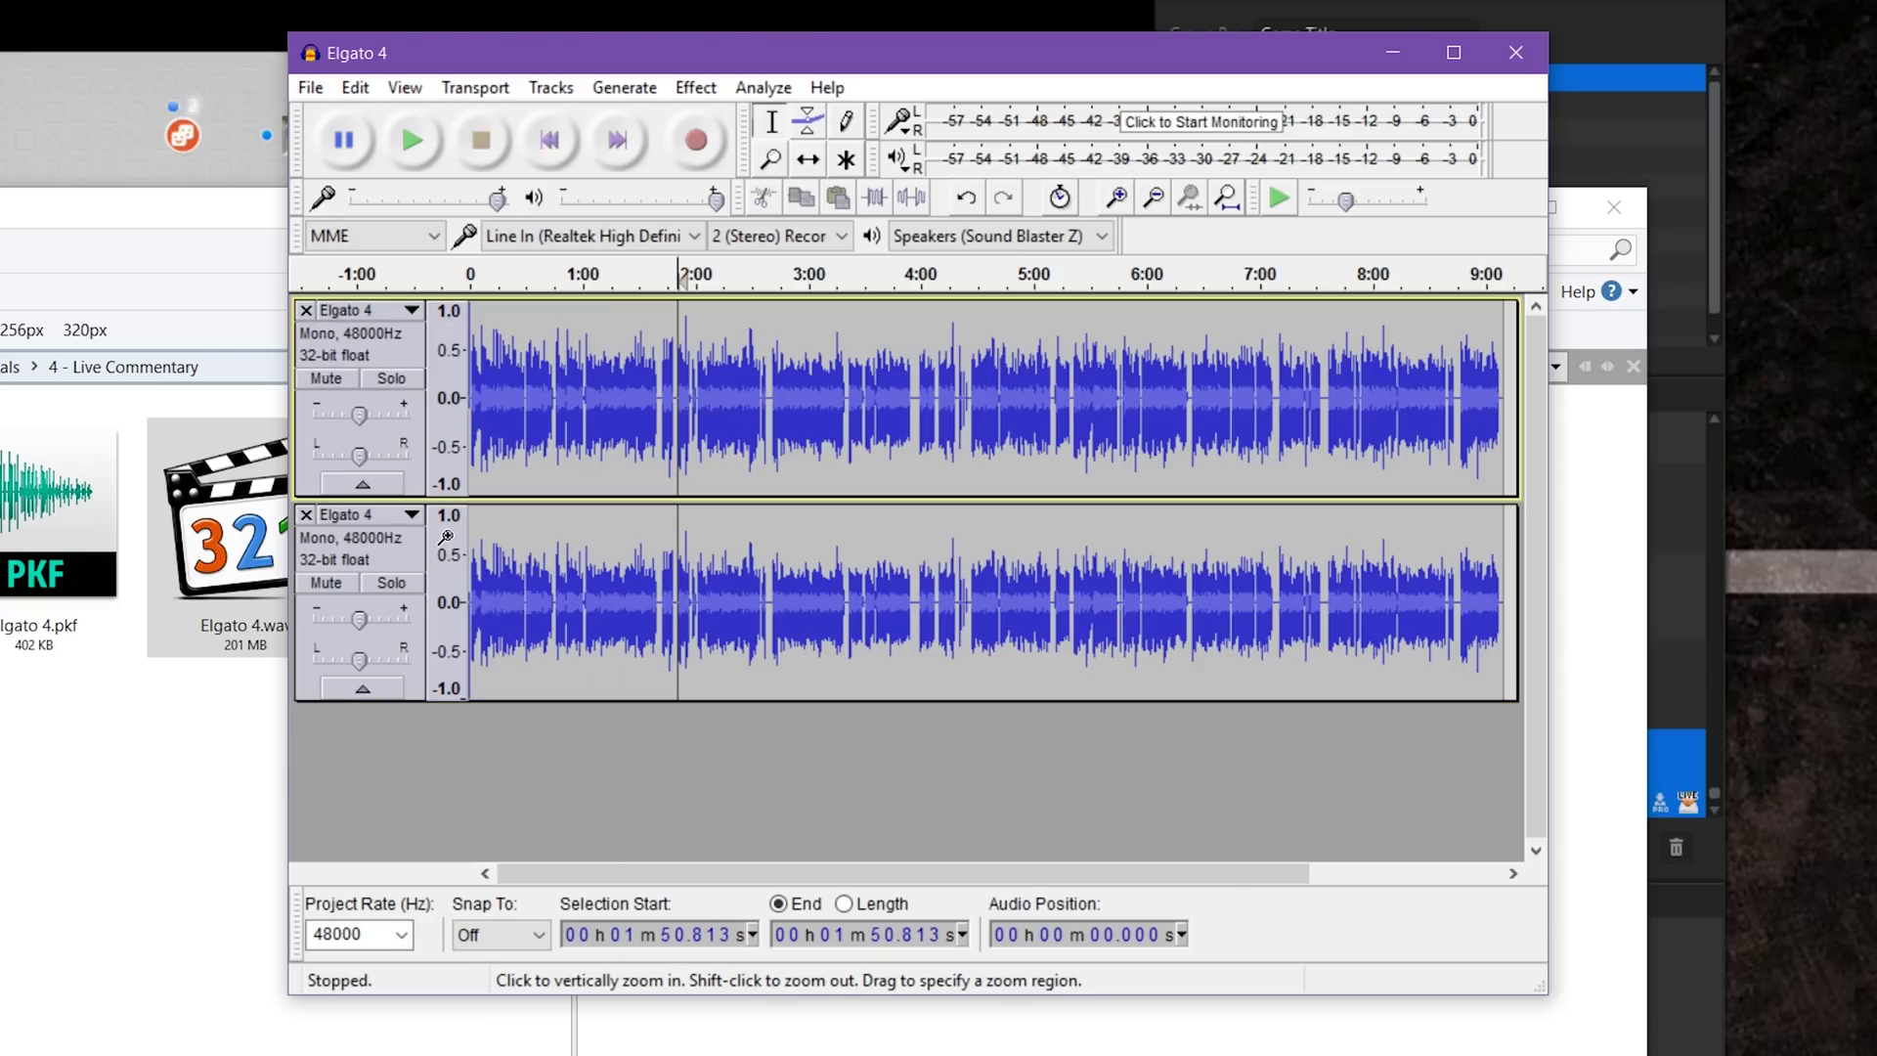
pyautogui.click(307, 514)
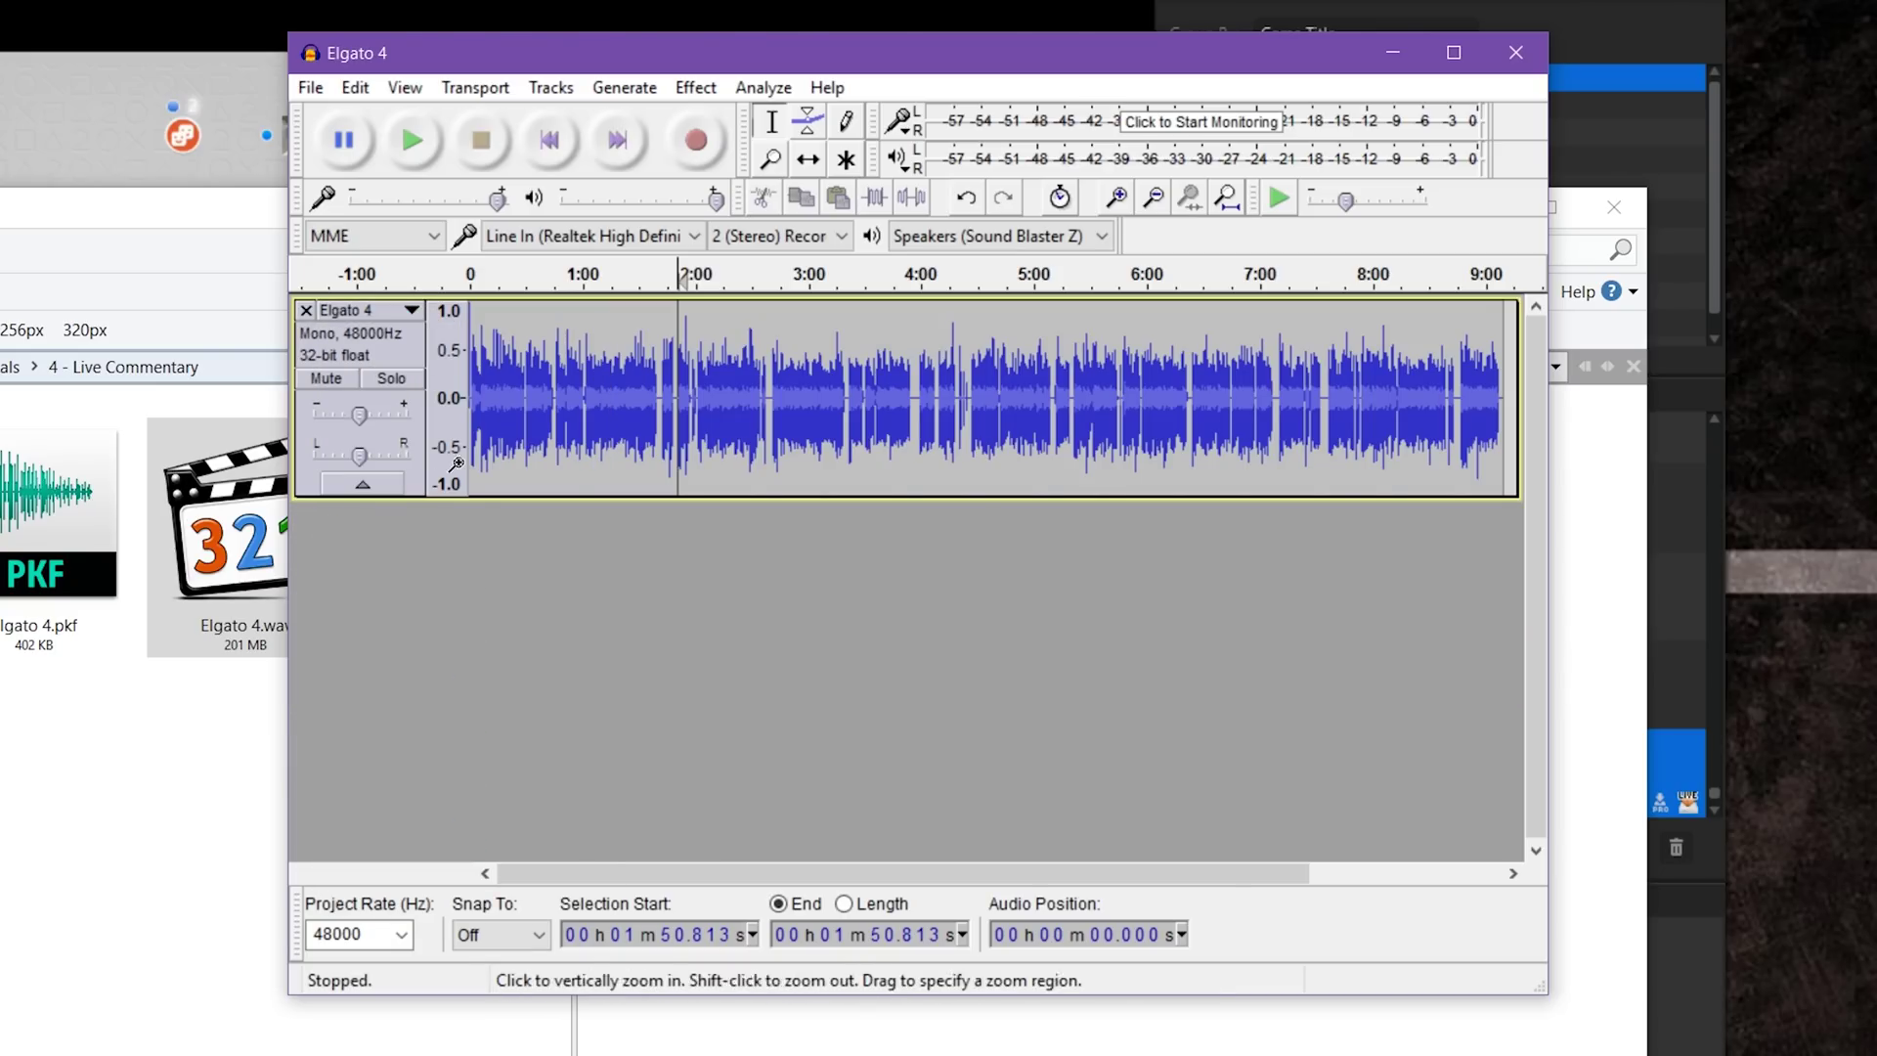
# Export the remaining mono track as Elgato 4.wav, then right-click it in Audition's Files panel.
pyautogui.click(310, 87)
pyautogui.click(459, 457)
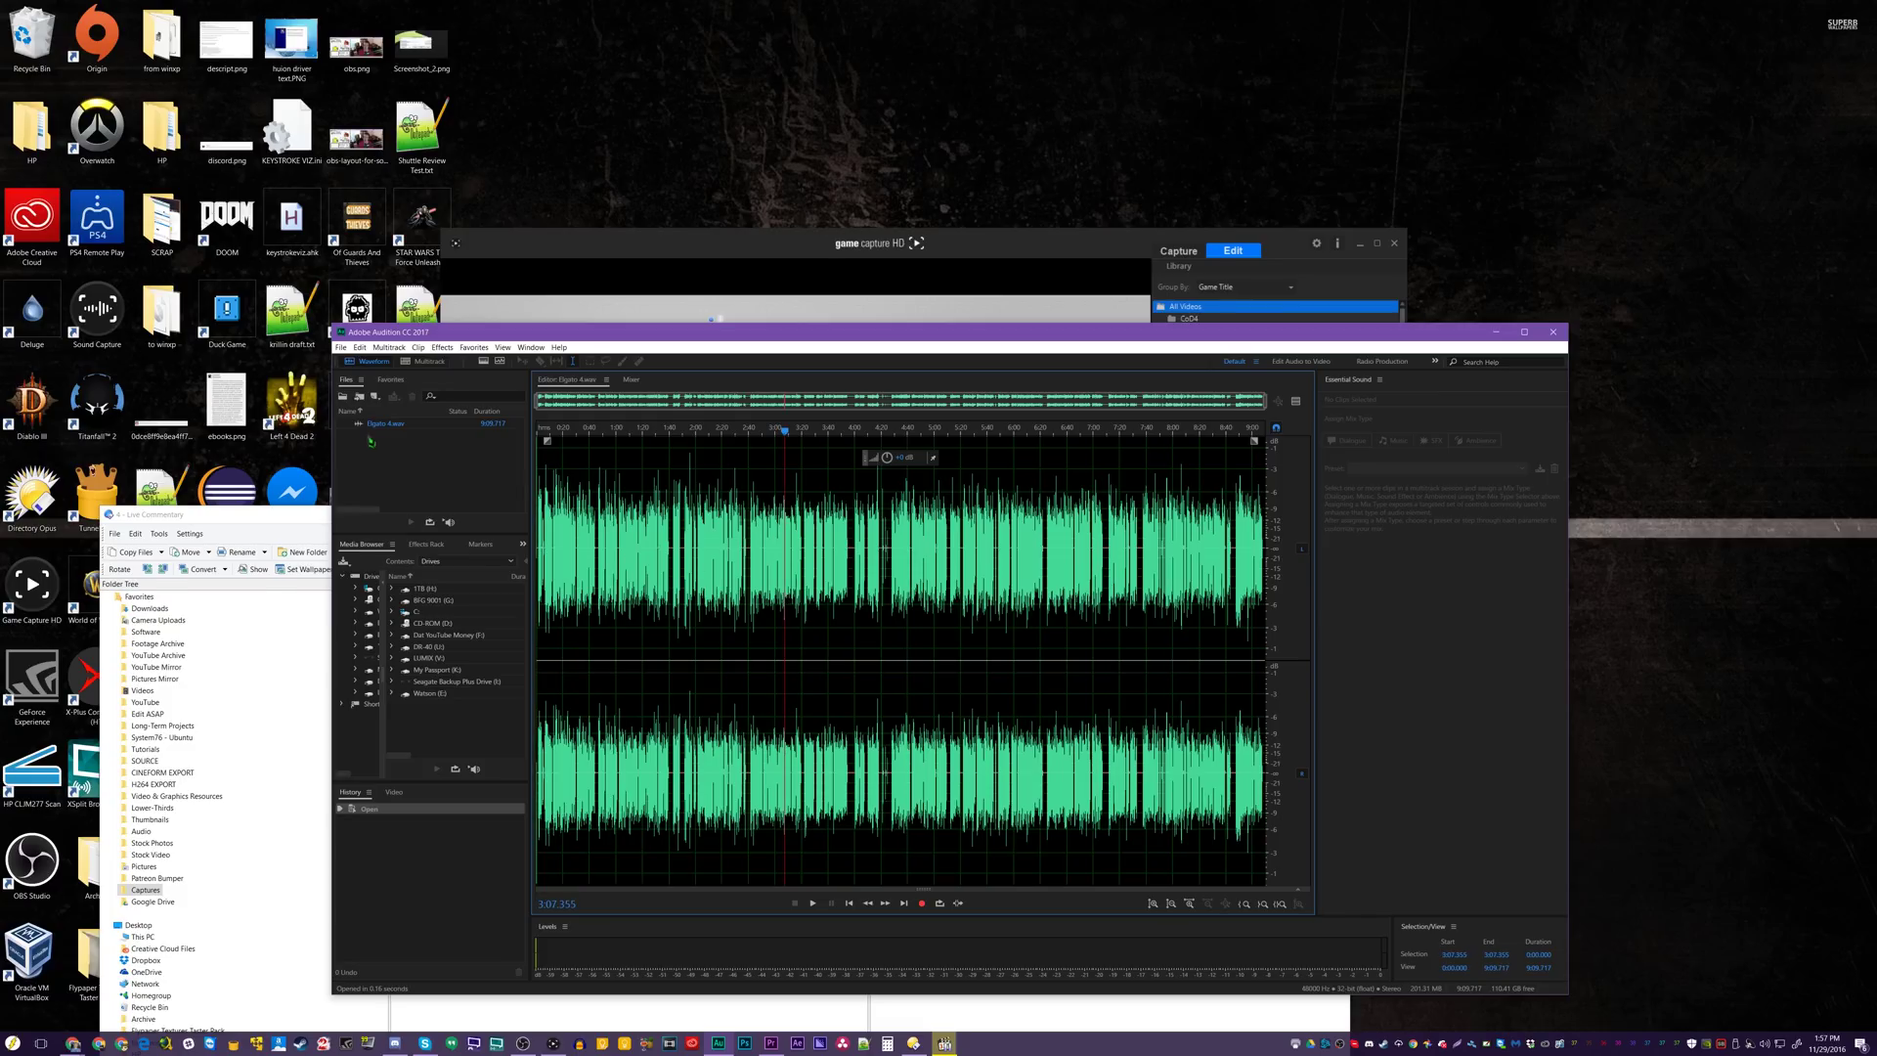
pyautogui.rightClick(379, 425)
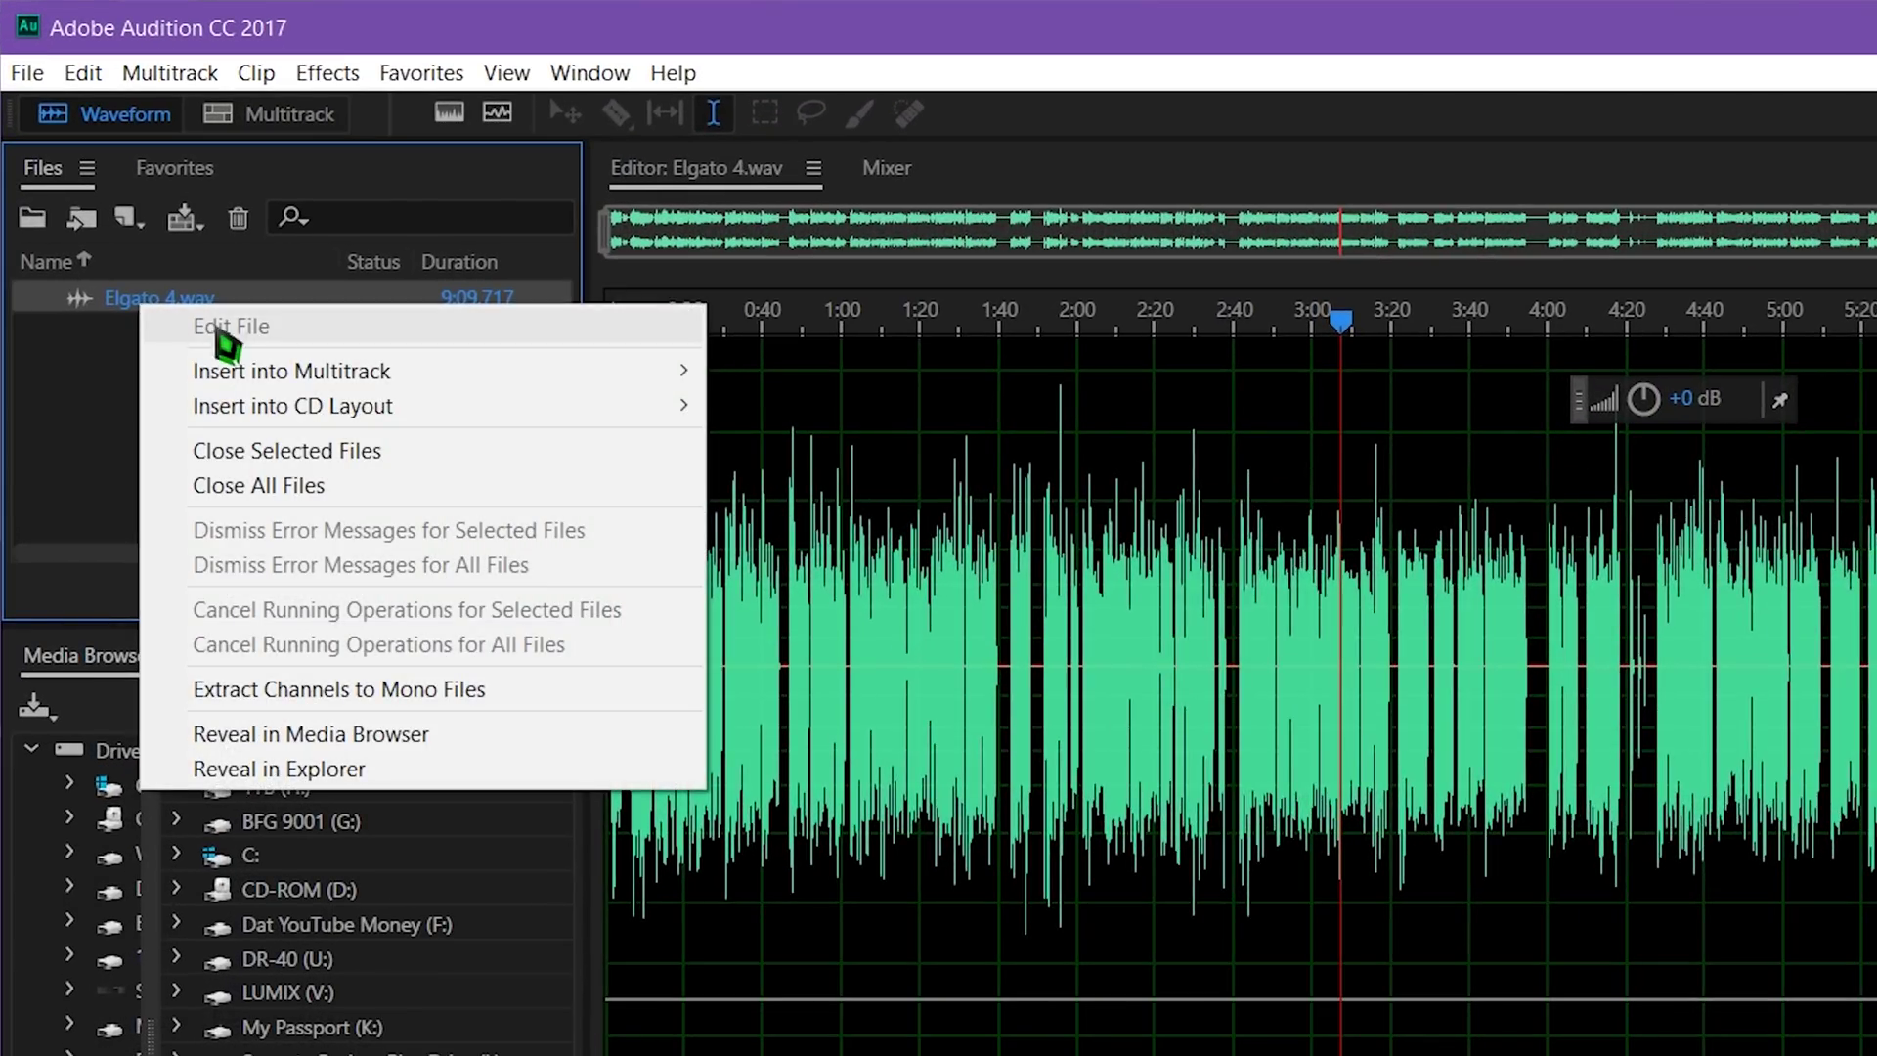
# Extract Elgato 4.wav into mono files Elgato 4_L and Elgato 4_R, and save Elgato 4_R.
pyautogui.click(389, 689)
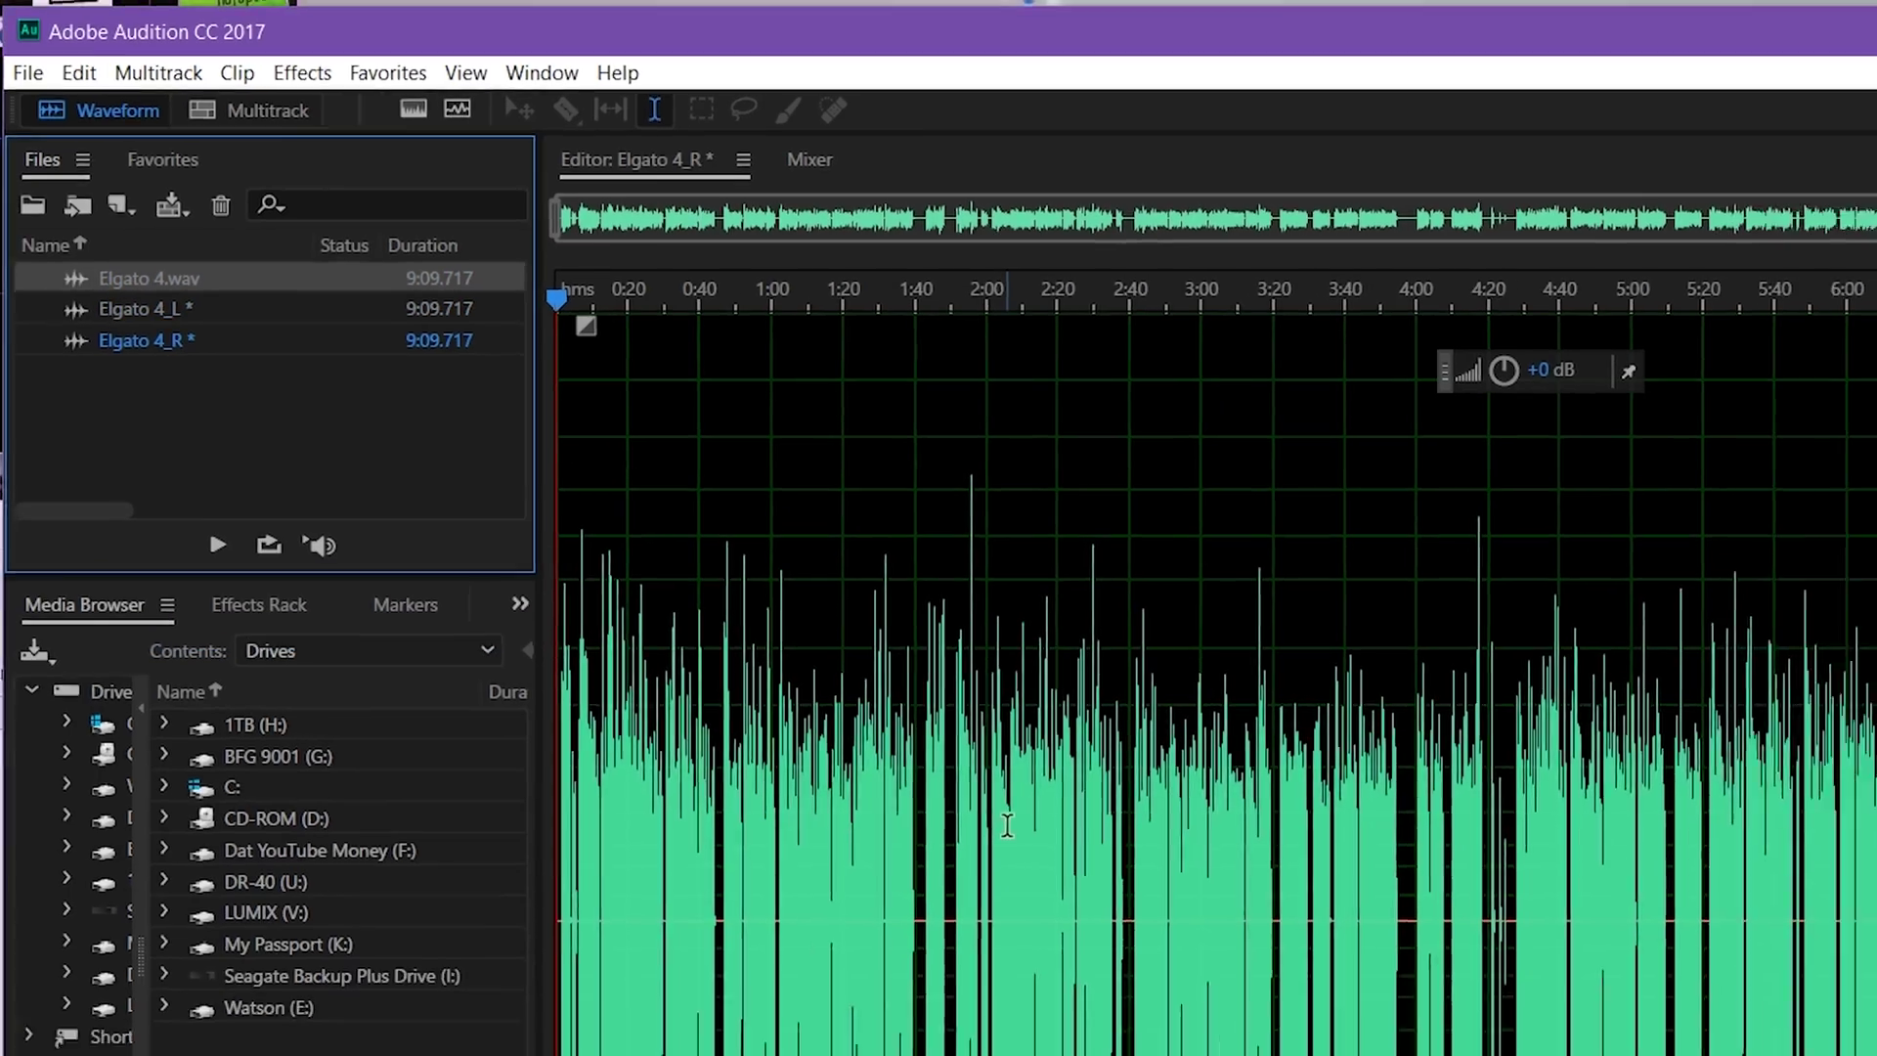
pyautogui.click(1006, 824)
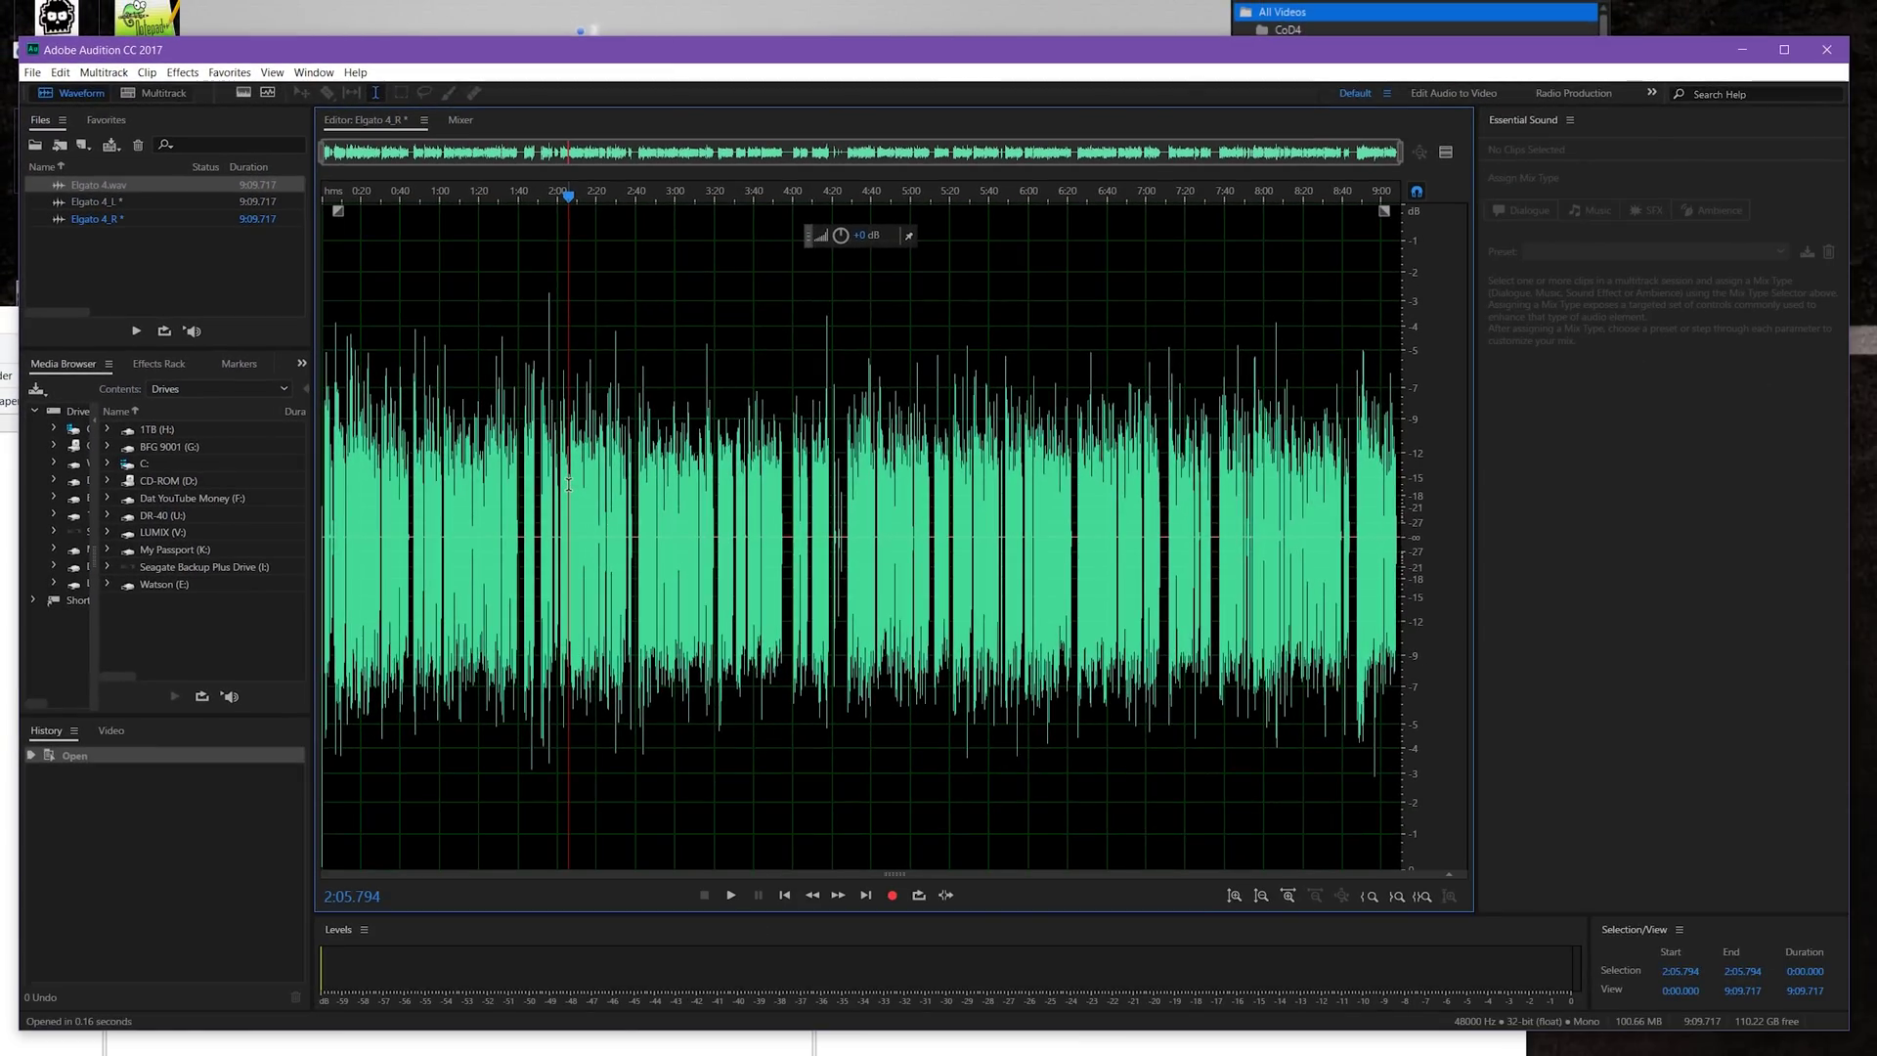
pyautogui.hotkey('ctrl', 'shift', 's')
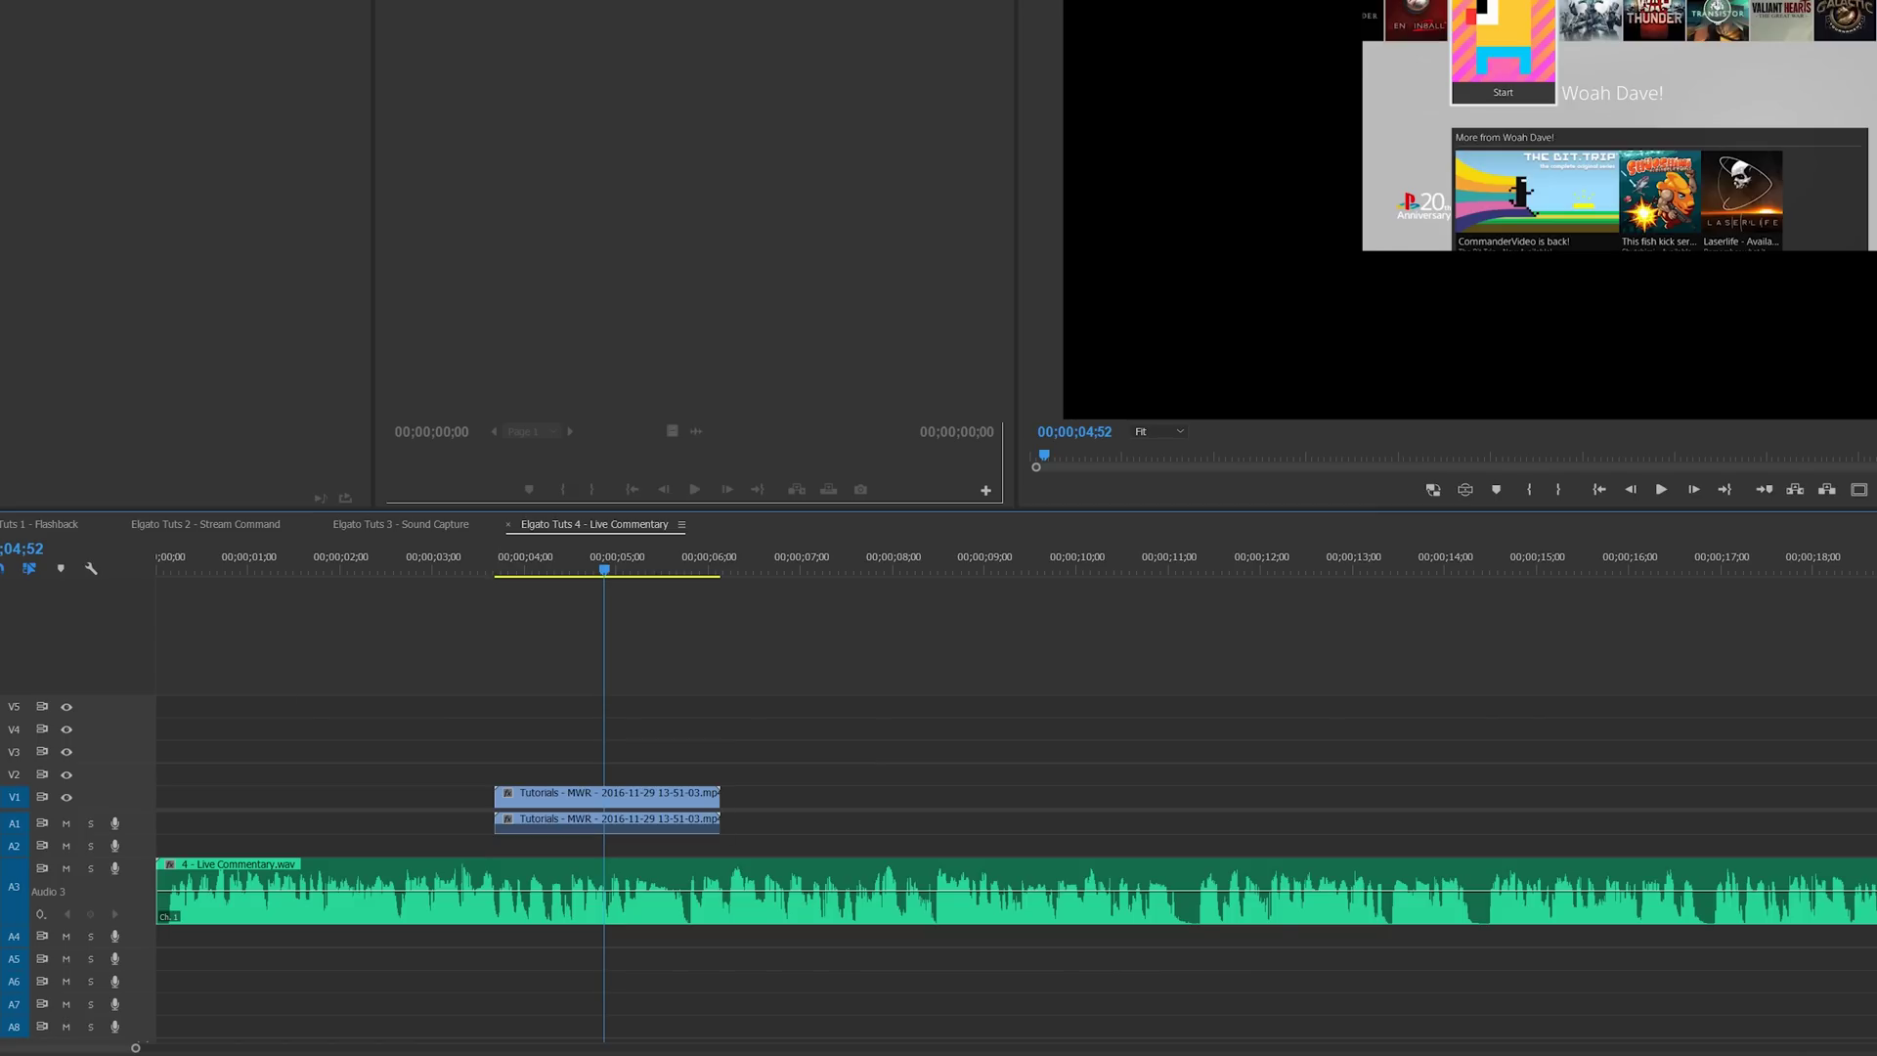
# Drag 4 - Live Commentary.wav from the Project panel onto A2, directly under the MWR clip.
pyautogui.moveTo(445, 698); pyautogui.dragTo(449, 842)
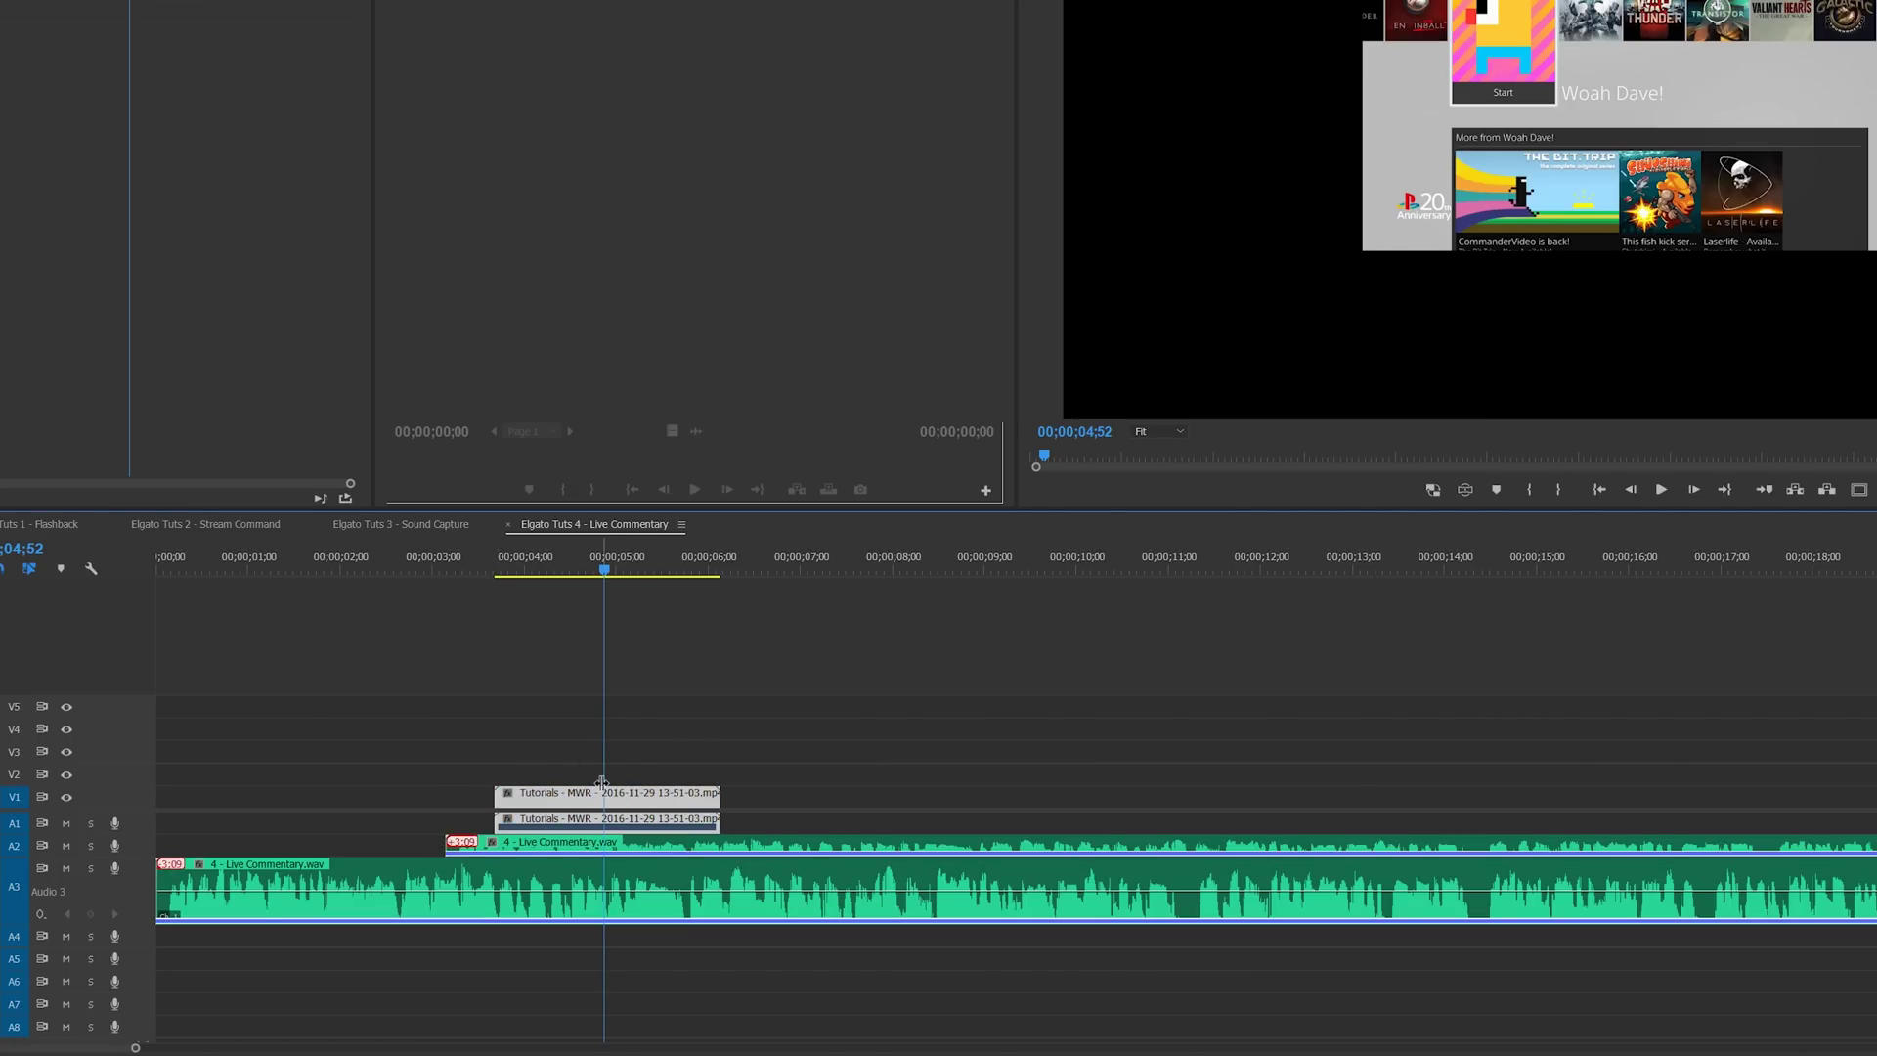